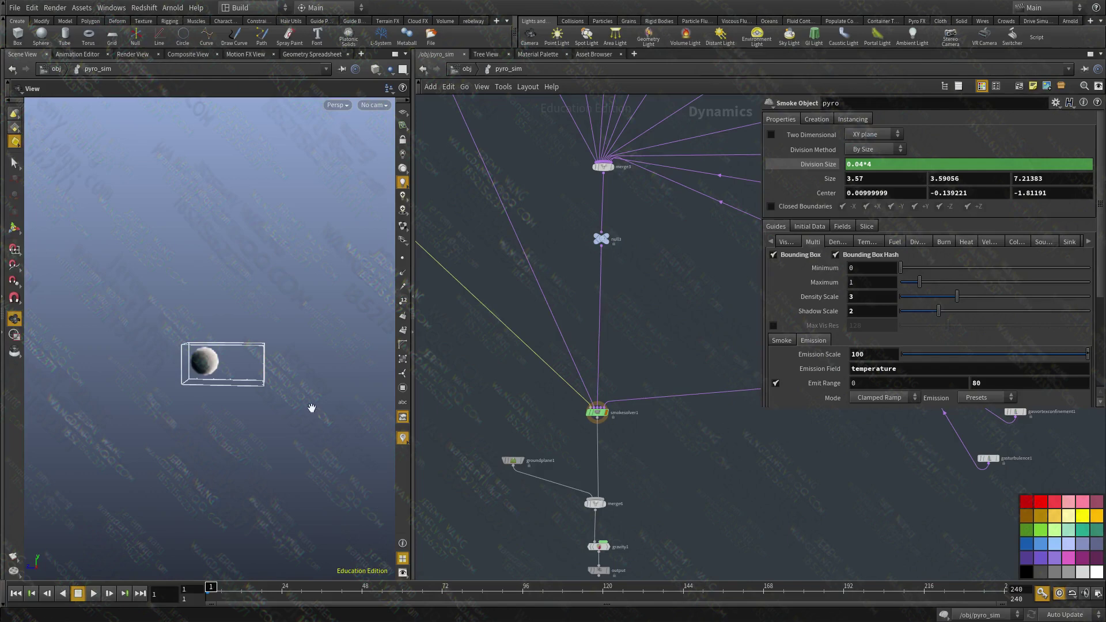
Step: Examine the smoke container in the viewport, the smokesolver1 simulation settings, and the node chain below the solver
drag(312, 407, 265, 392)
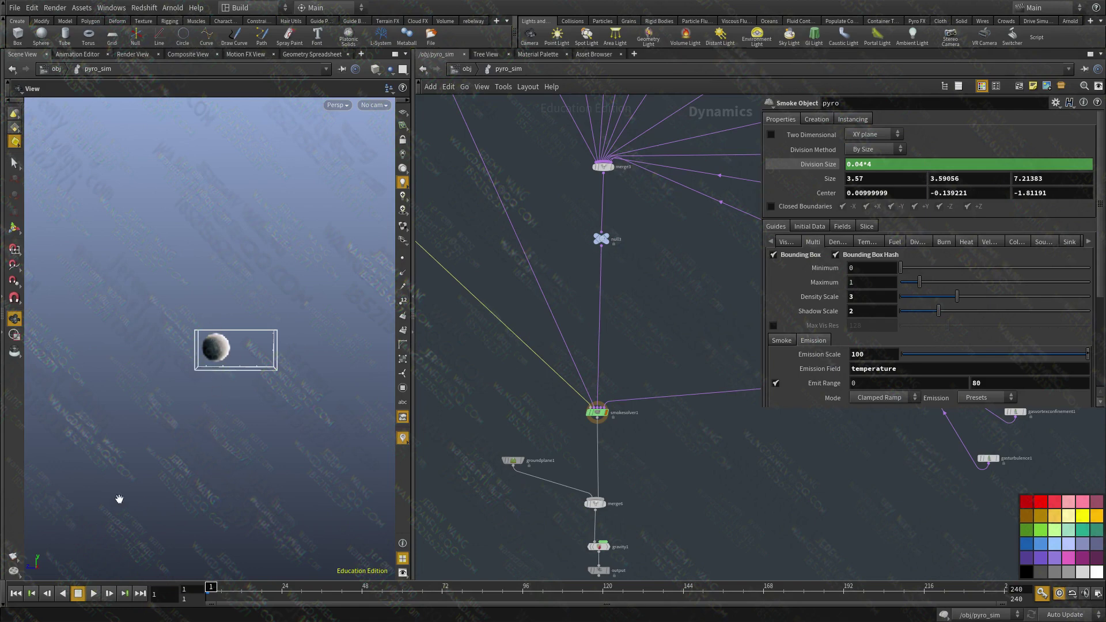
middle_drag(261, 474, 251, 479)
right_drag(251, 480, 279, 450)
drag(278, 451, 269, 470)
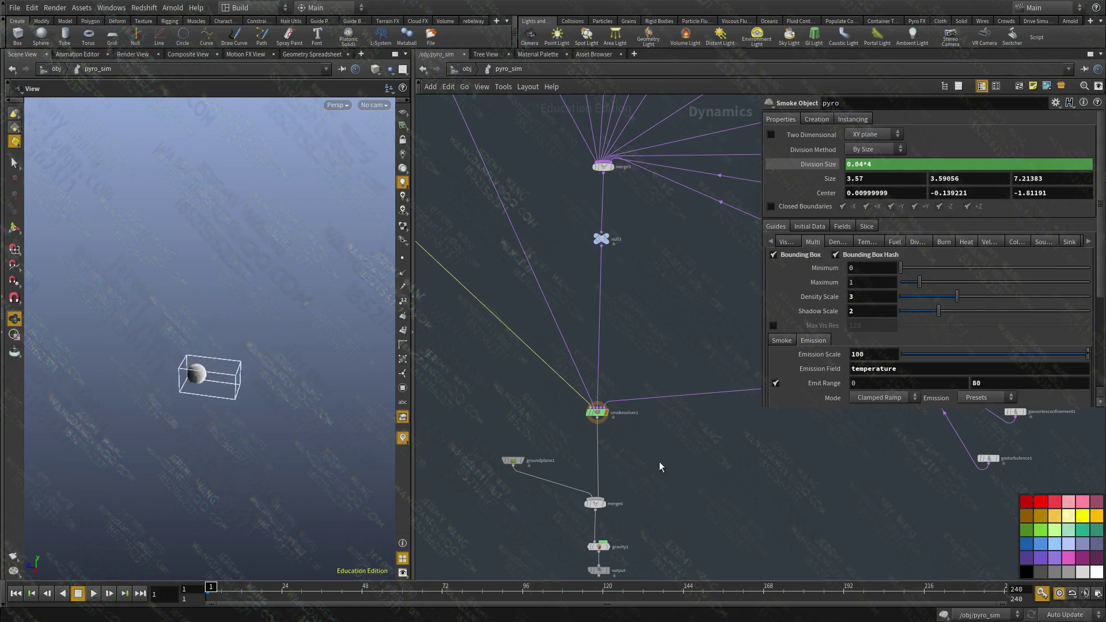
middle_drag(686, 462, 627, 381)
click(558, 353)
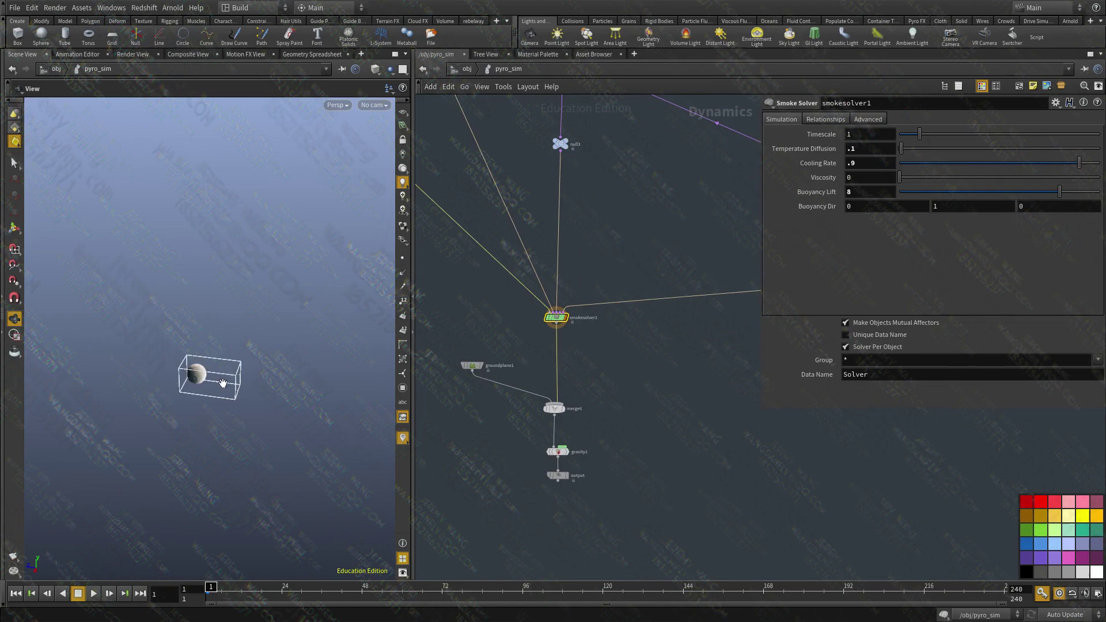
scroll(574, 396, up, 2)
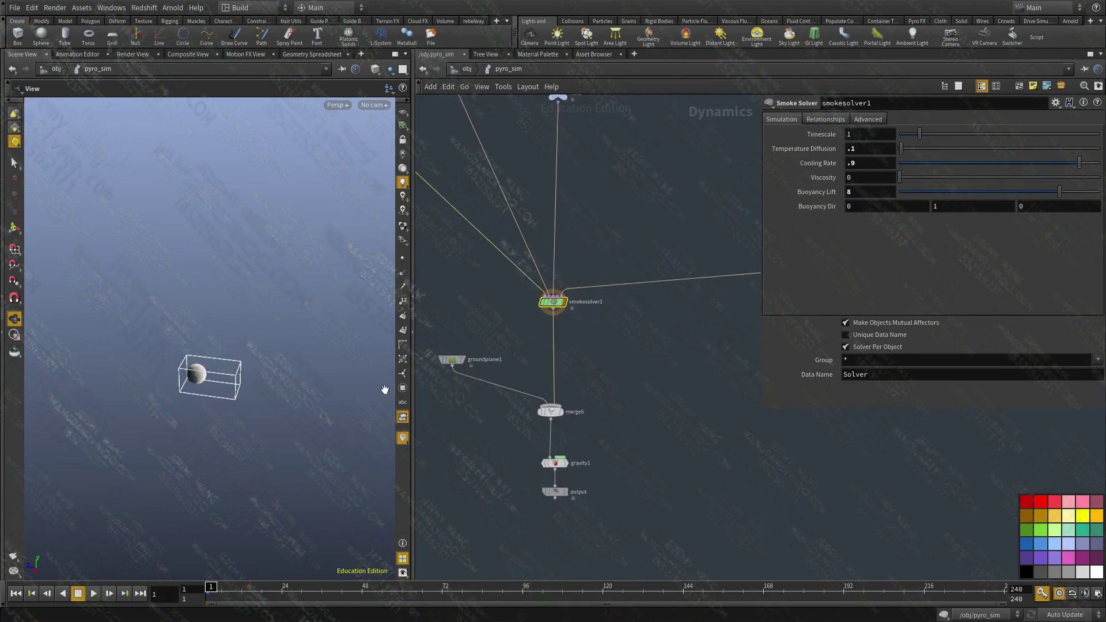
middle_drag(640, 332, 684, 356)
scroll(643, 350, up, 2)
middle_drag(497, 316, 496, 326)
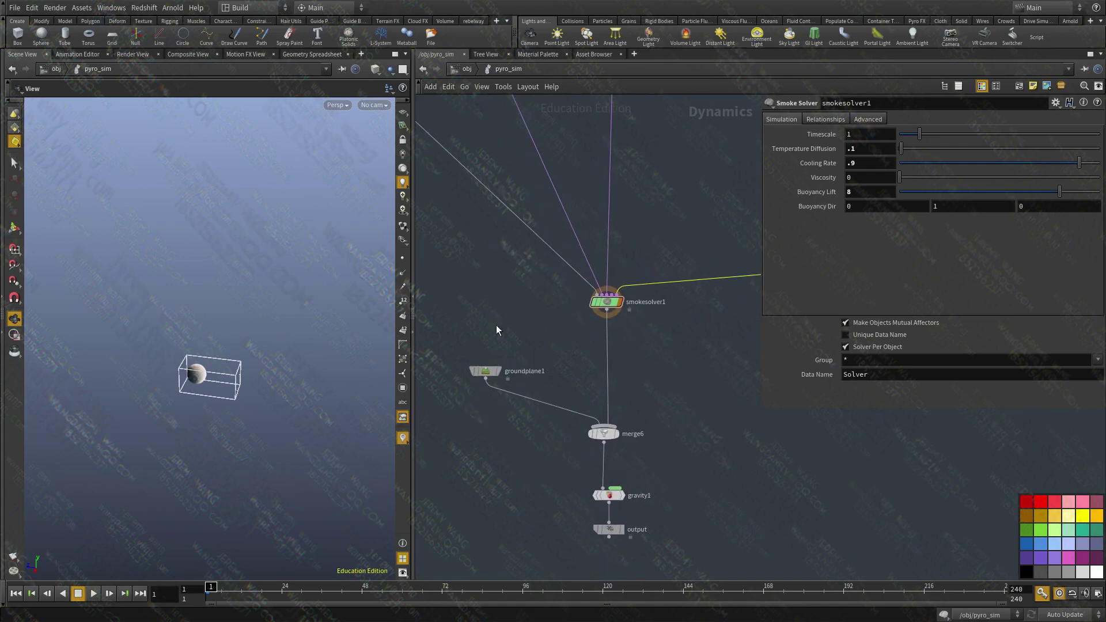
Step: Display and select the groundplane1 node and set its X rotation to 0
drag(495, 325, 440, 445)
middle_drag(478, 466, 490, 392)
click(497, 295)
middle_drag(621, 243, 606, 282)
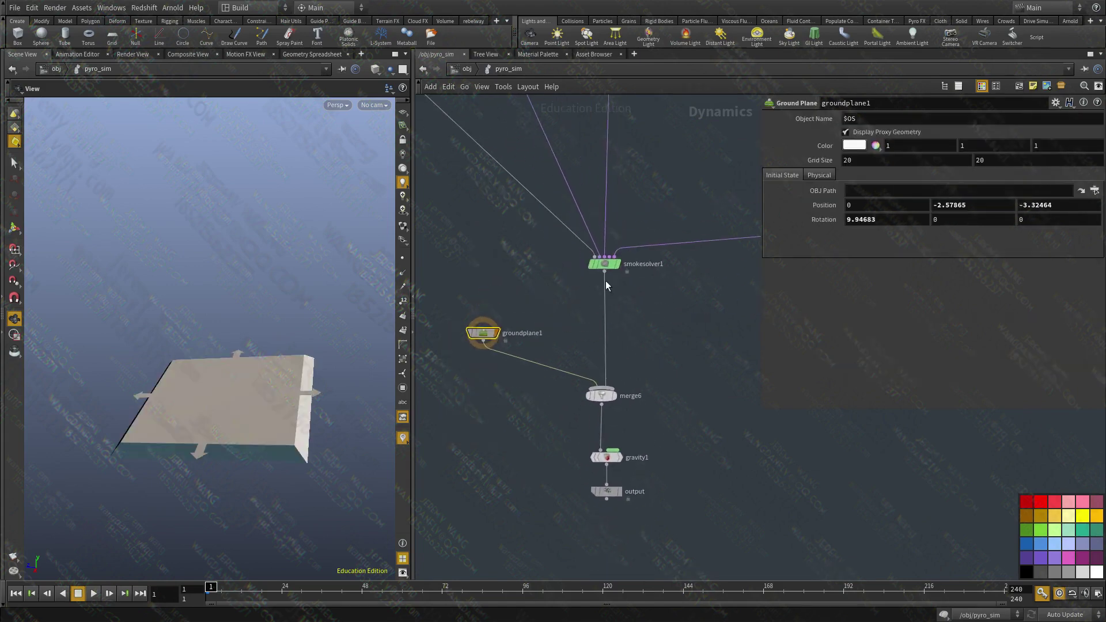
double_click(962, 201)
key(Tab)
key(Tab)
text(0)
key(Return)
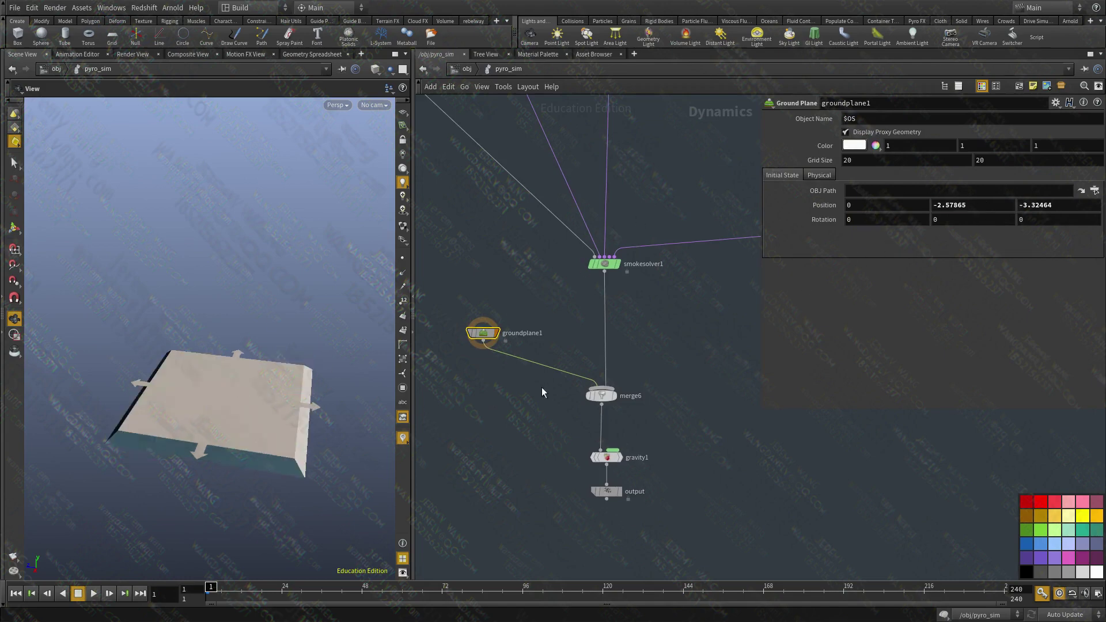
Step: Set the display flag on merge6 so the smoke container and ground plane are shown together
key(r)
drag(661, 335, 578, 417)
middle_drag(518, 428, 531, 384)
drag(155, 419, 174, 373)
scroll(209, 364, up, 3)
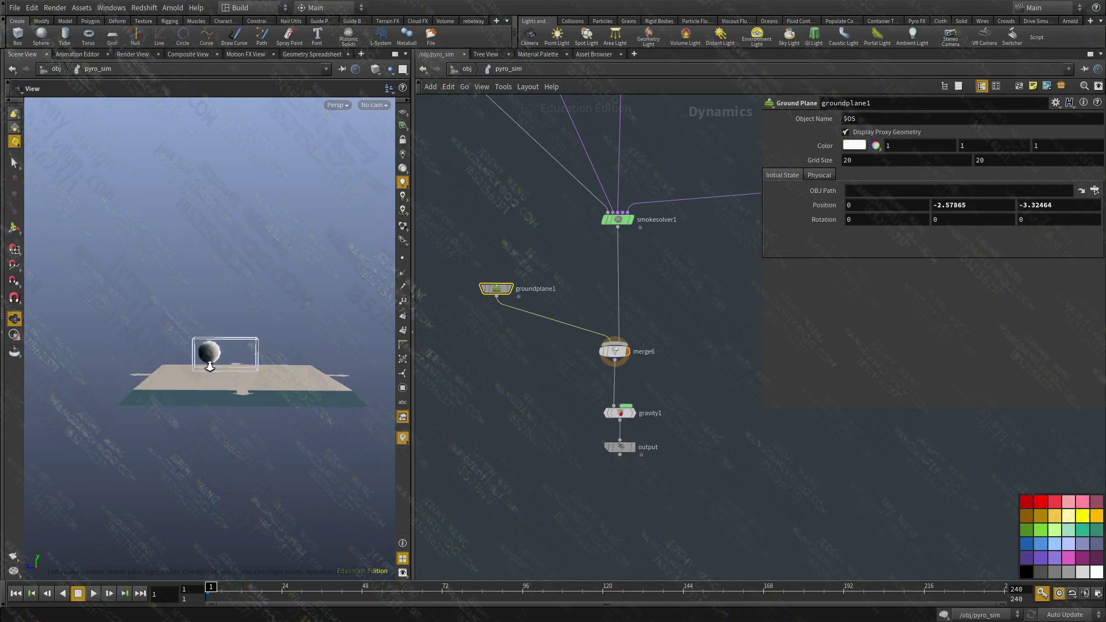
Step: Set the Y value of the Lower Padding Scale on the resize_container node to 3
middle_drag(577, 438, 631, 551)
middle_drag(535, 259, 772, 617)
click(565, 363)
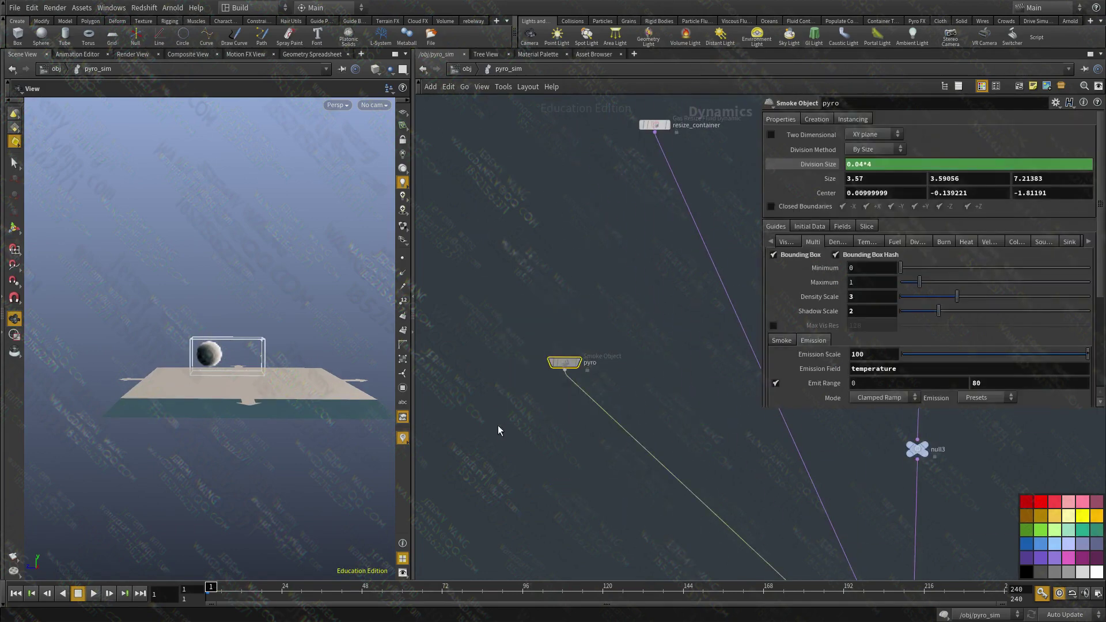
middle_drag(498, 425, 459, 312)
middle_drag(714, 205, 647, 430)
click(549, 237)
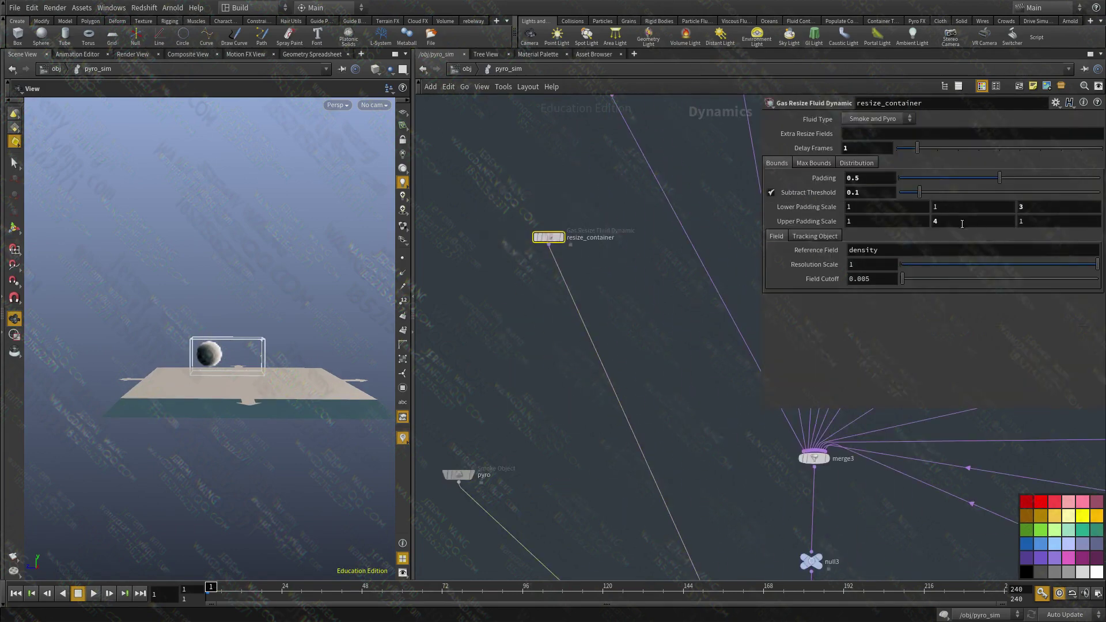
text(2)
click(638, 365)
middle_drag(636, 361, 636, 308)
drag(166, 386, 167, 380)
drag(948, 208, 797, 219)
text(3)
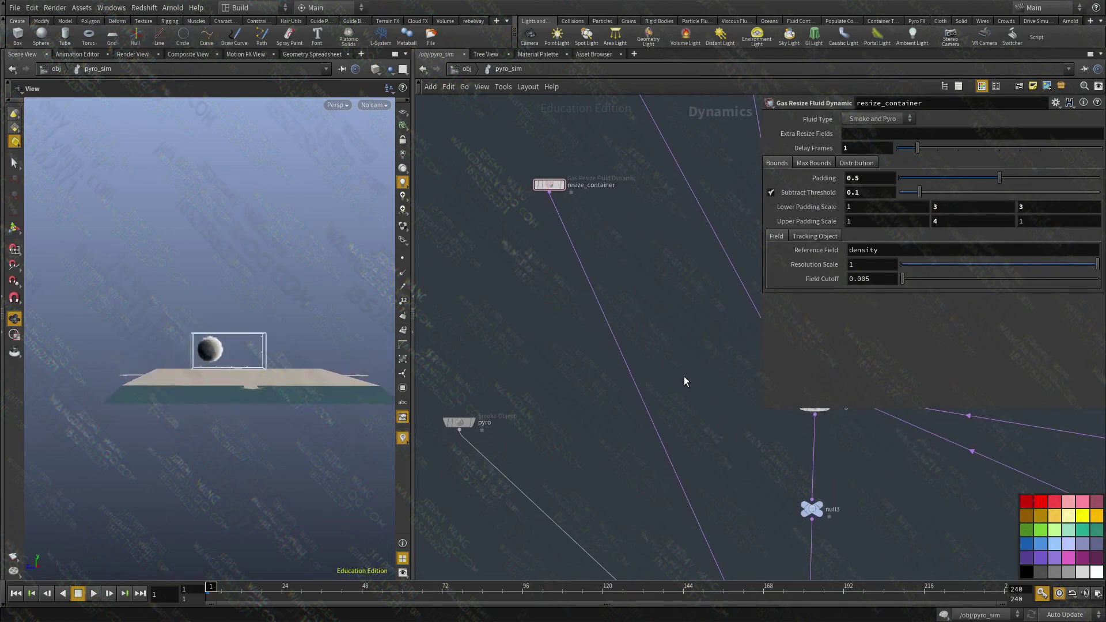
Step: Set the Z and X values of resize_container's Lower Padding Scale to 2
middle_drag(684, 375, 681, 346)
text(2)
middle_drag(722, 429, 713, 394)
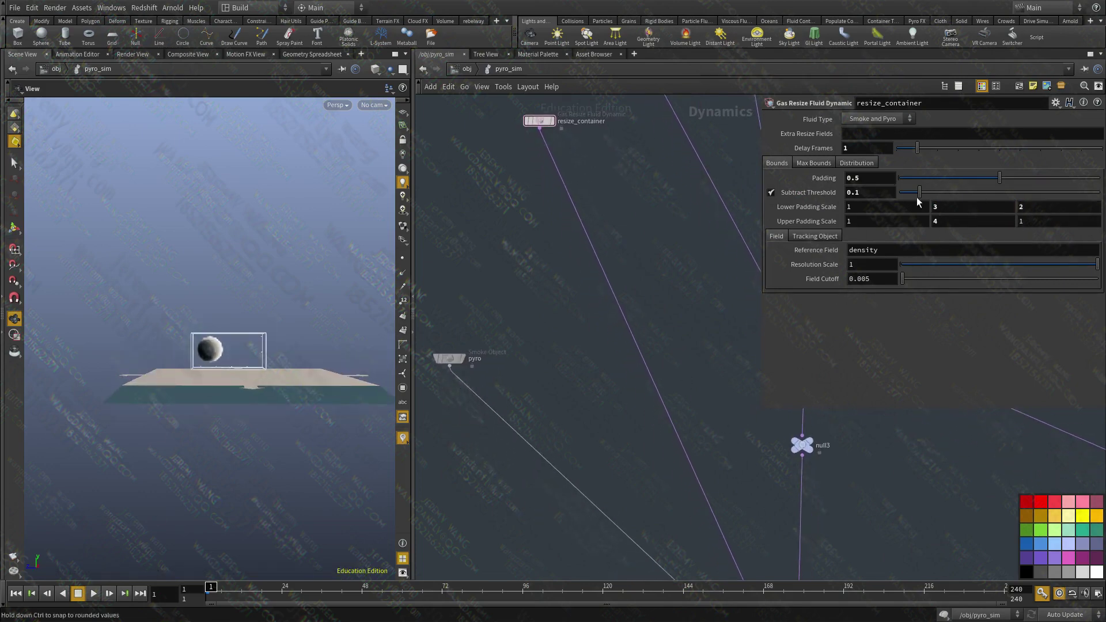
drag(863, 207, 731, 204)
text(2)
middle_drag(690, 389, 648, 270)
scroll(648, 269, down, 2)
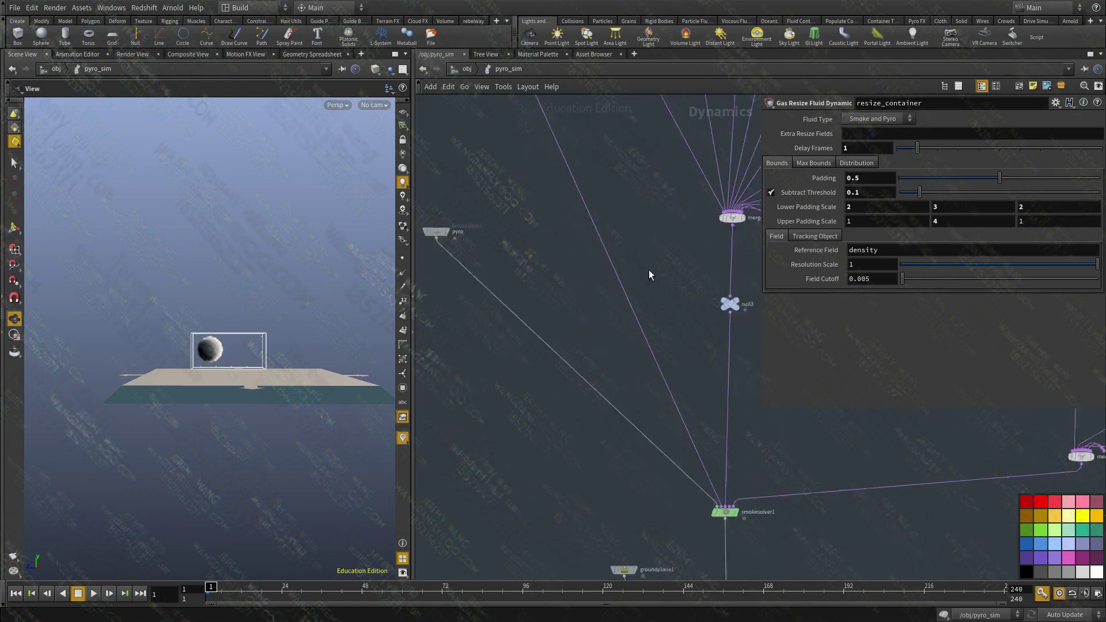
Step: Select the gravity1 node below merge6 and make it the displayed node
middle_drag(620, 468, 563, 378)
scroll(680, 438, up, 2)
middle_drag(722, 465, 684, 351)
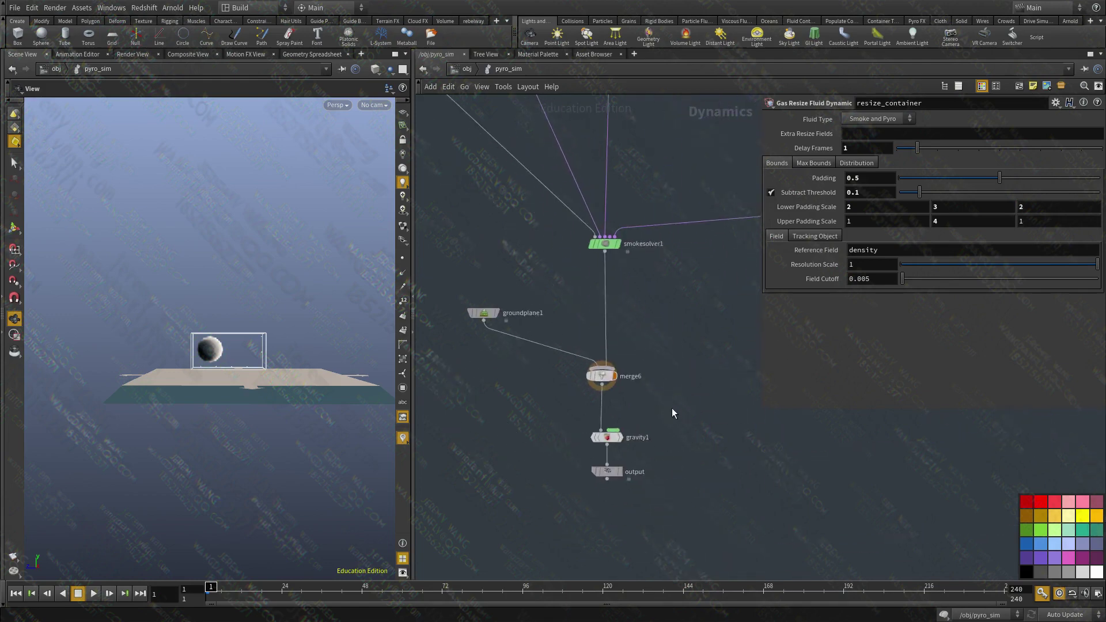
drag(667, 420, 557, 490)
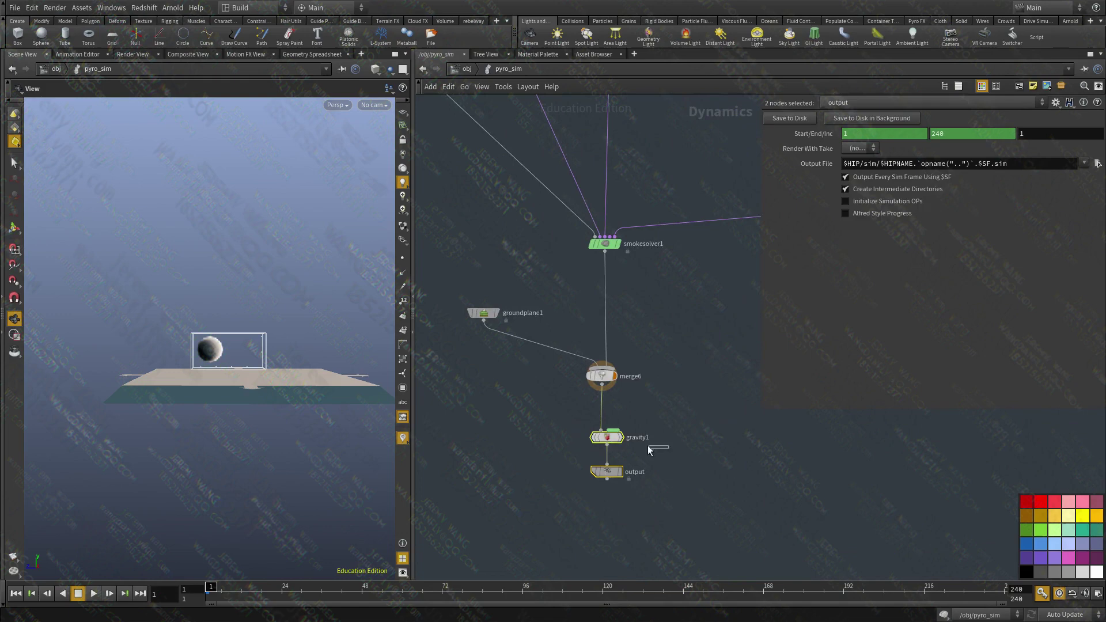
drag(648, 447, 567, 486)
key(r)
drag(733, 406, 412, 453)
drag(716, 421, 568, 454)
middle_drag(795, 451, 751, 422)
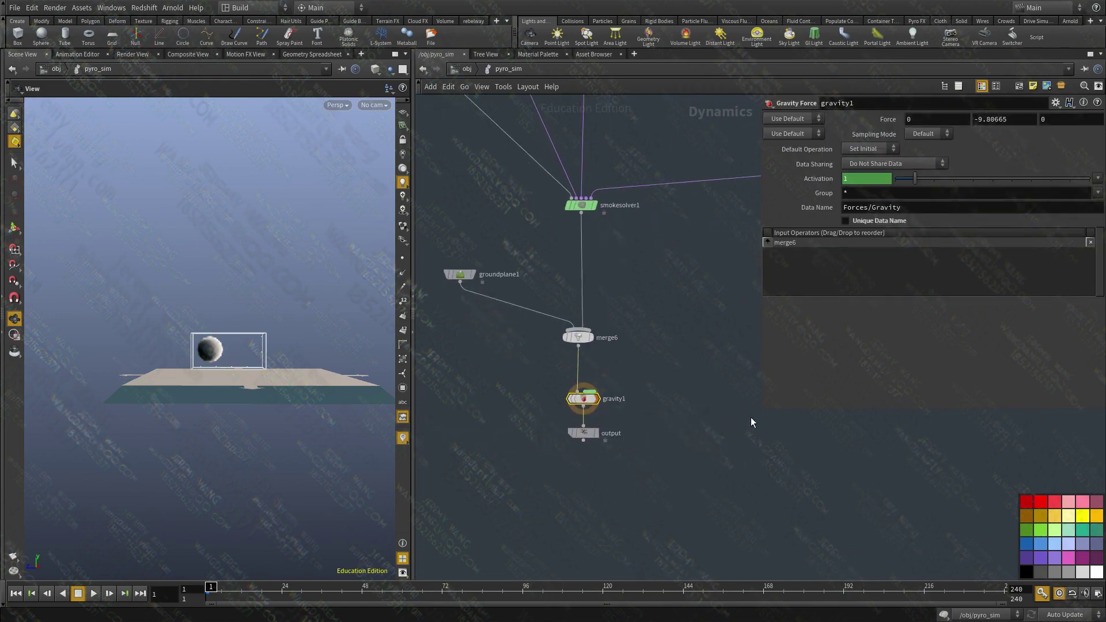
Step: Play the simulation and examine from several angles how the smoke collides with the ground plane
click(94, 593)
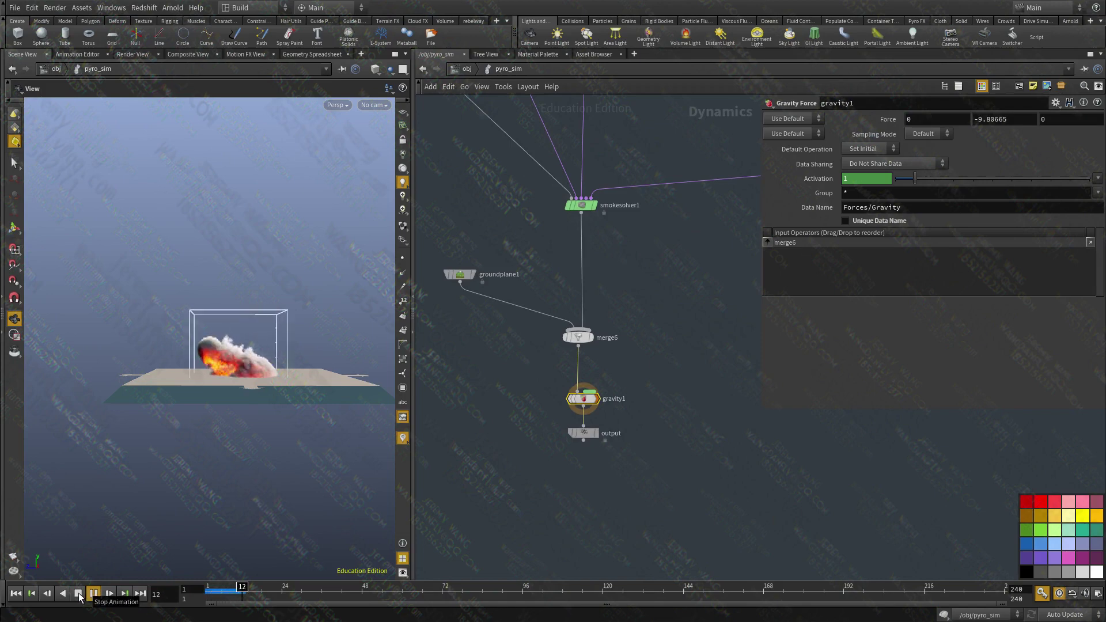
drag(230, 380, 252, 410)
right_drag(152, 376, 234, 385)
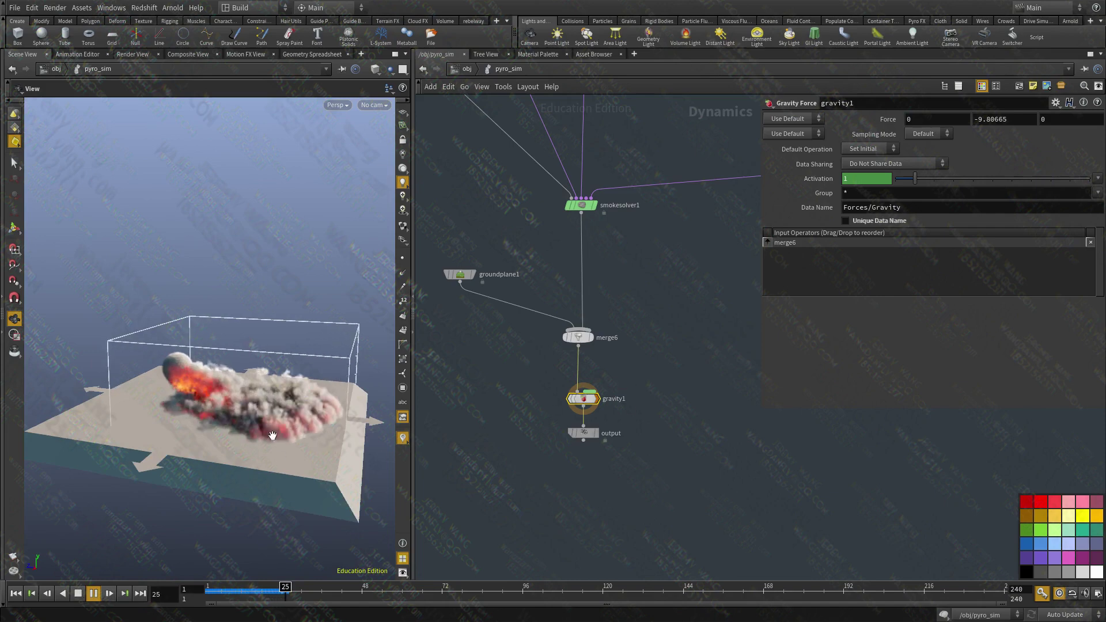
drag(167, 401, 291, 425)
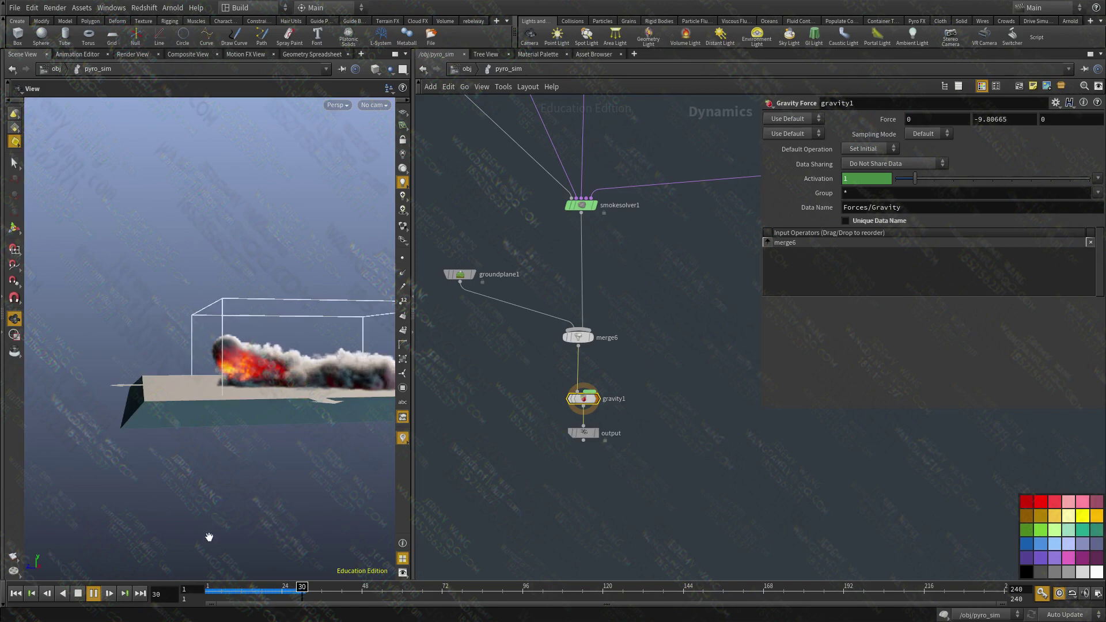
drag(185, 548, 285, 524)
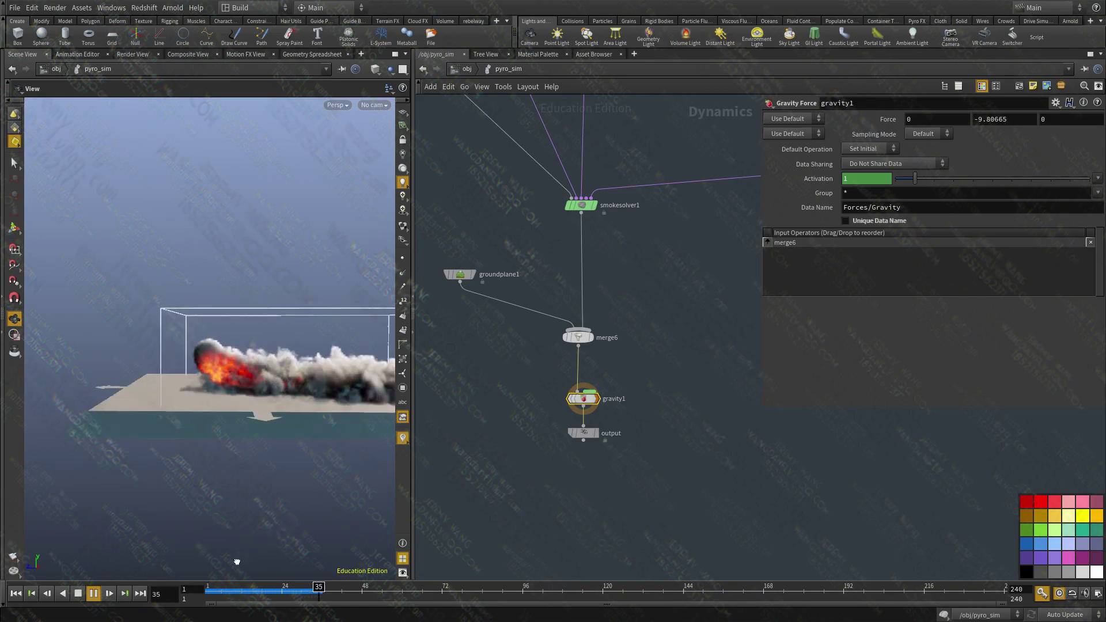
drag(241, 561, 299, 479)
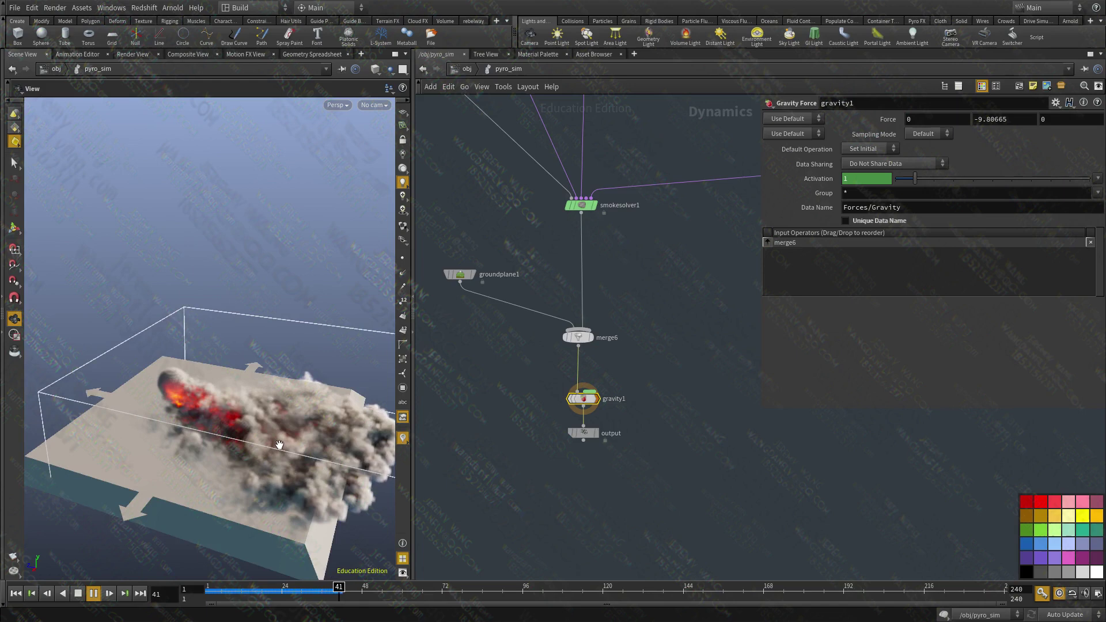
Step: Go up to the object level, enter pyro_import, and inspect the node info of volumevisualization1
click(468, 69)
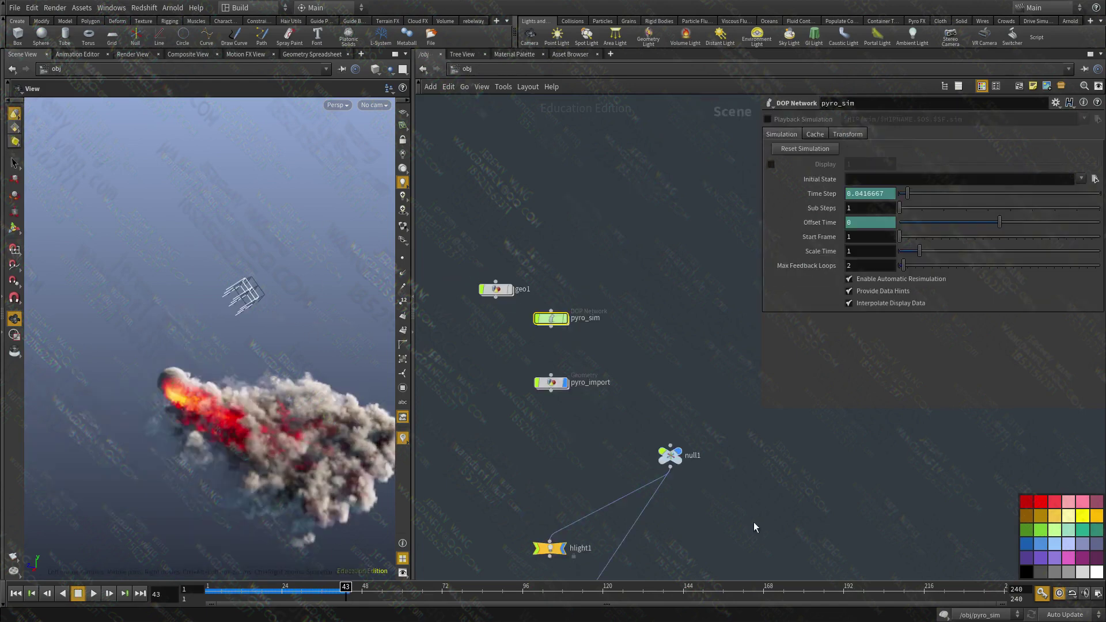
click(503, 221)
double_click(503, 221)
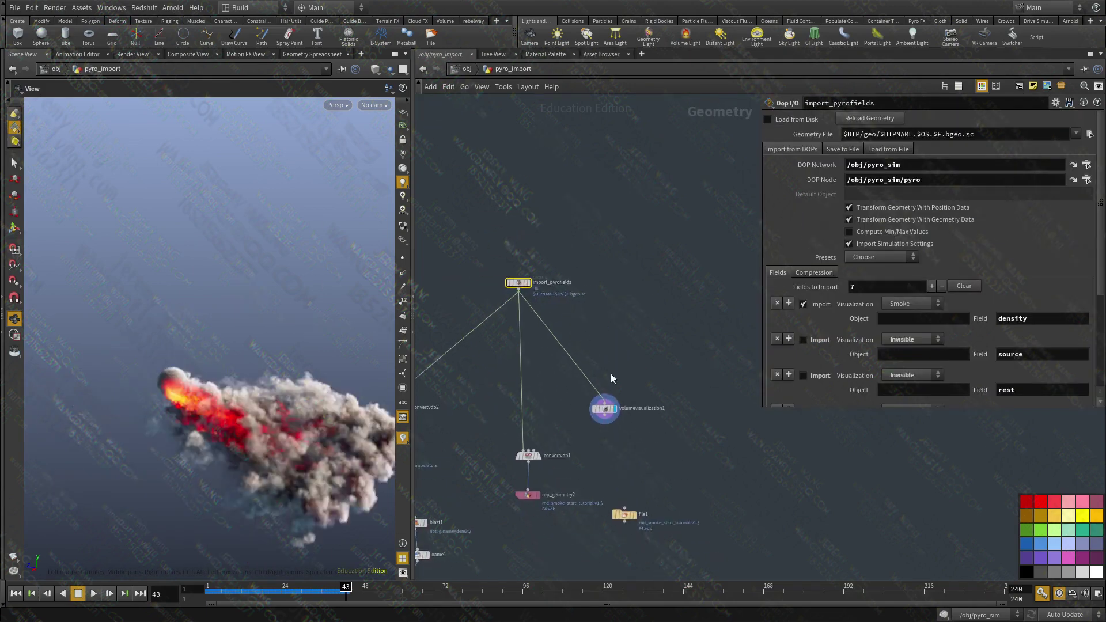
click(603, 416)
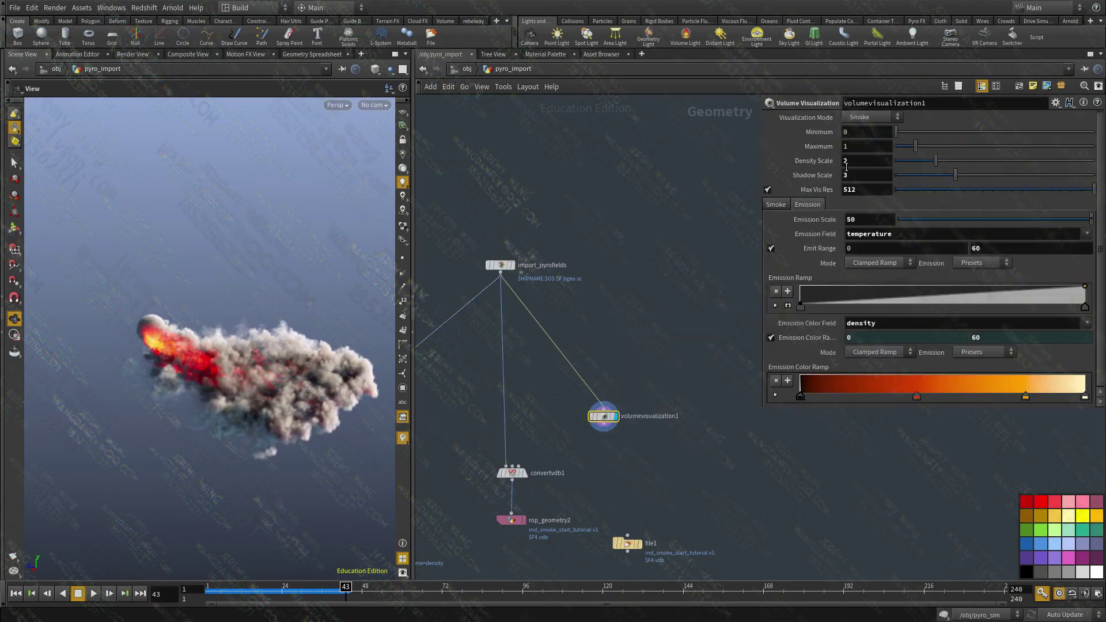
middle_click(604, 416)
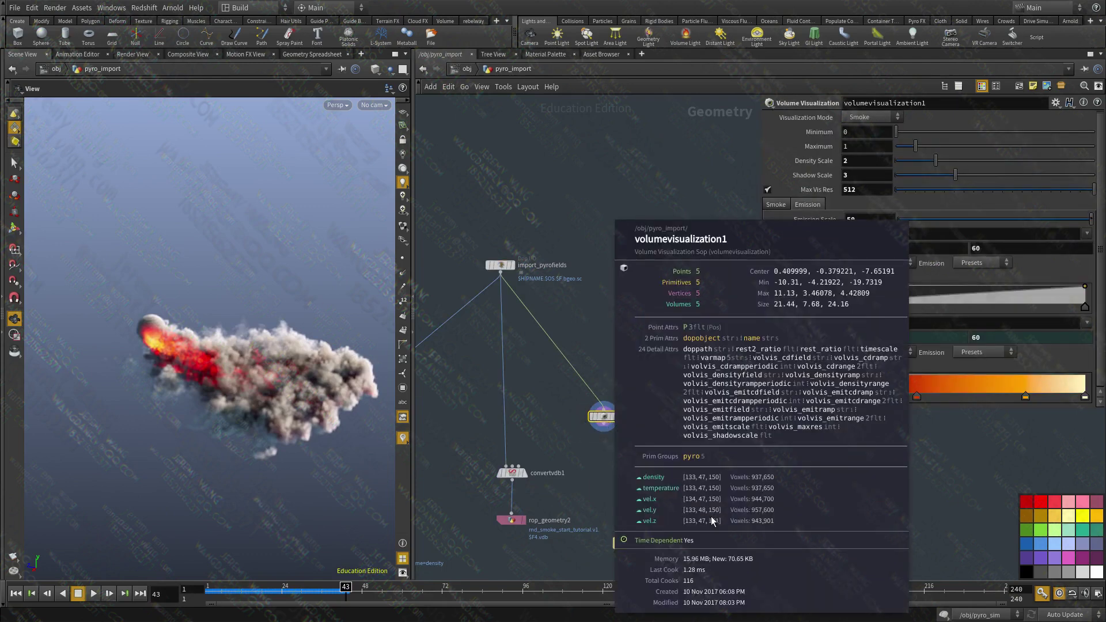
Step: Turn off importing of the vel field on the import_pyrofields node
drag(515, 196, 430, 344)
scroll(858, 320, down, 3)
scroll(858, 321, down, 3)
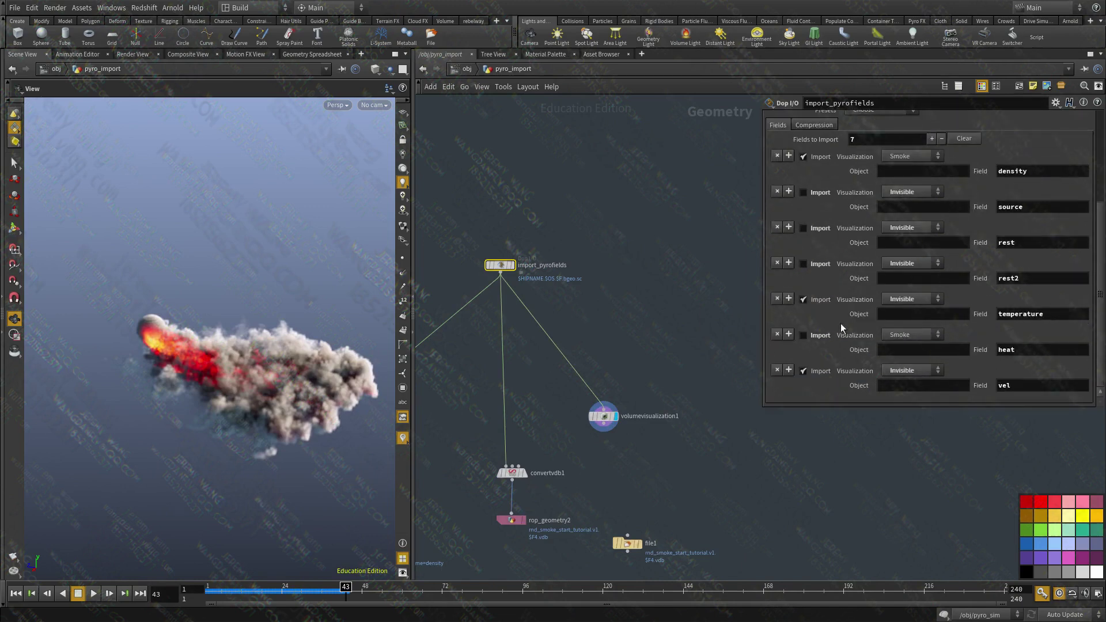
middle_drag(614, 470, 596, 421)
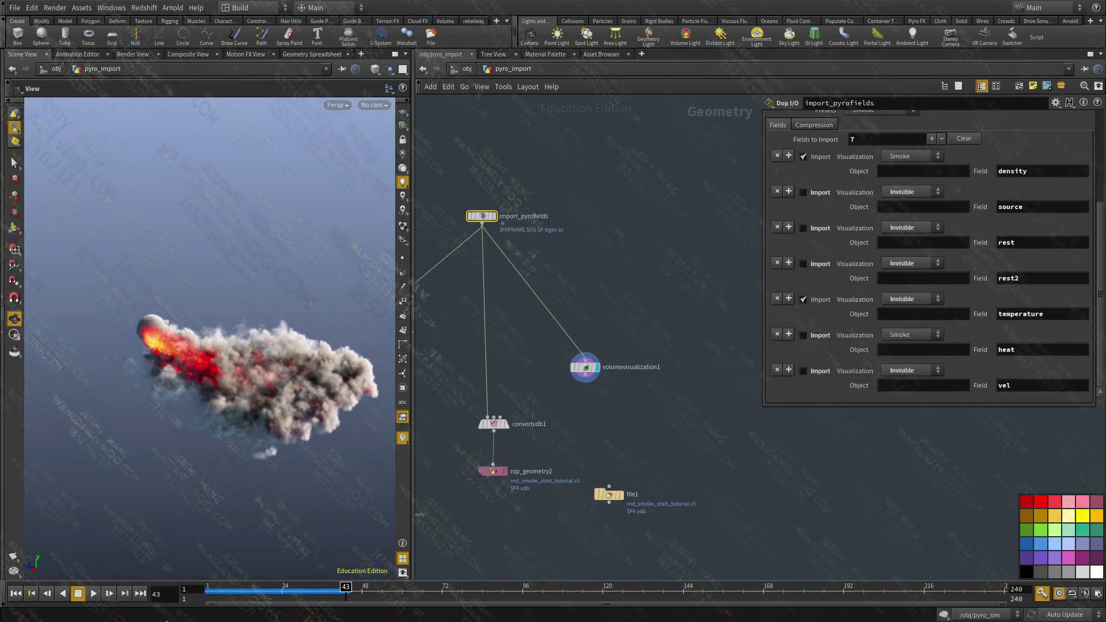
Step: Replay the imported simulation while viewing it from different angles, and scrub back to frame 44
drag(227, 596, 186, 589)
click(94, 595)
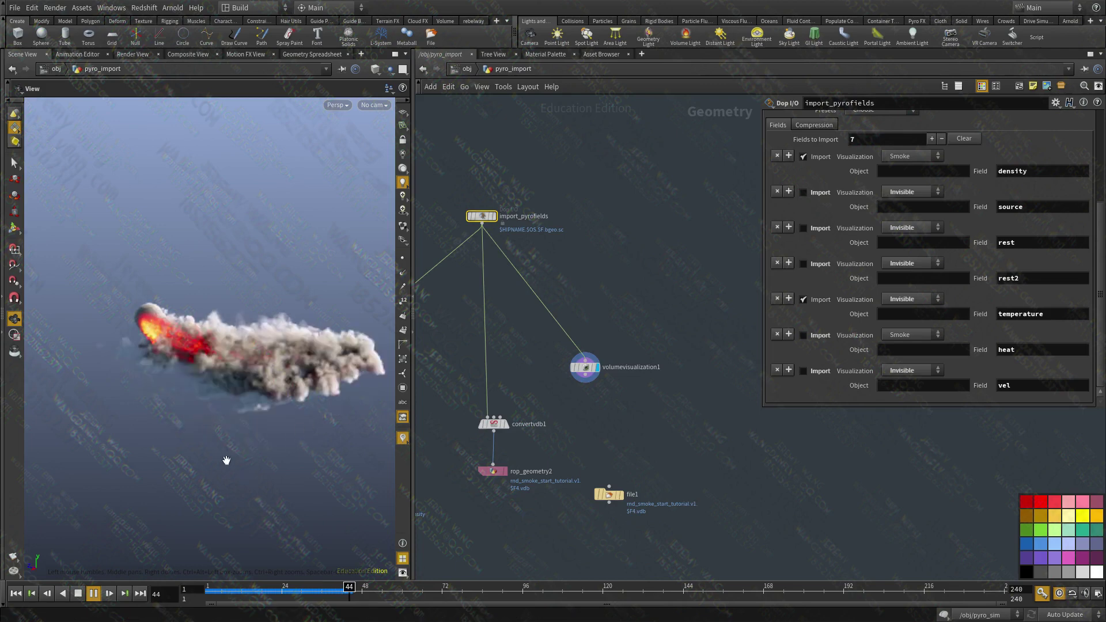
drag(314, 313, 345, 363)
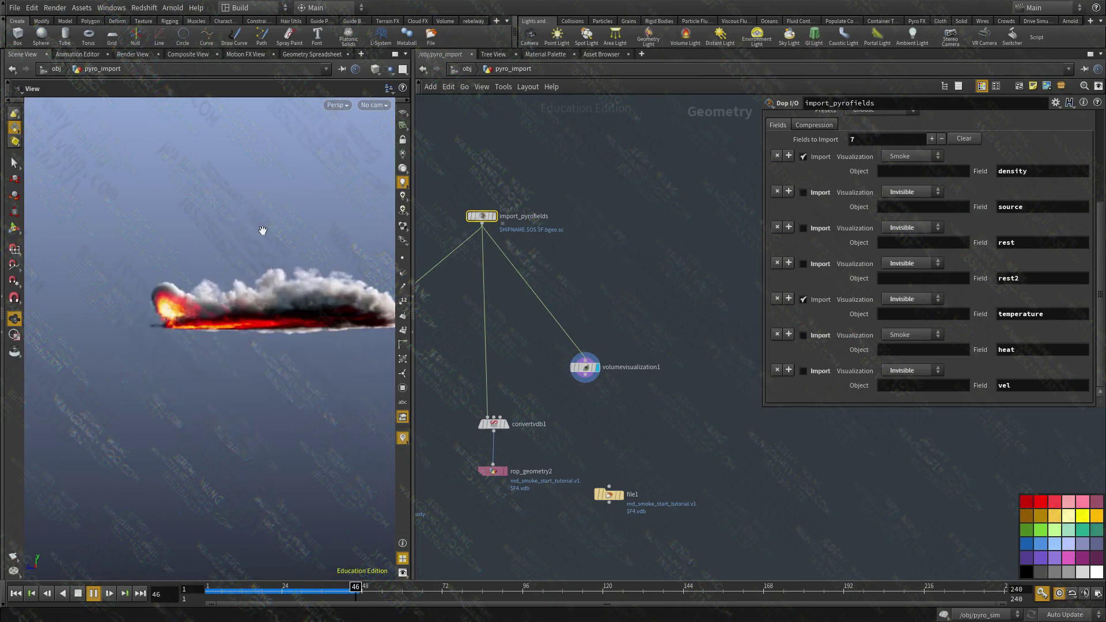
drag(262, 231, 257, 300)
drag(359, 593, 349, 592)
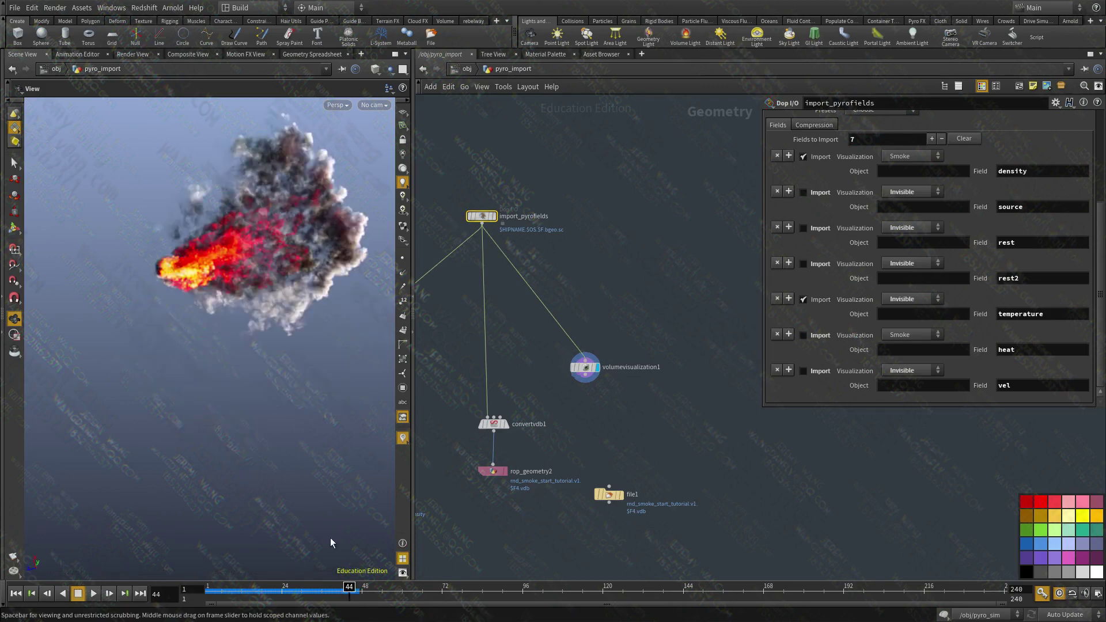
Step: Examine the fire and smoke detail up close at frame 44
drag(297, 340, 284, 262)
middle_drag(284, 261, 286, 373)
right_drag(287, 372, 253, 391)
drag(248, 403, 237, 515)
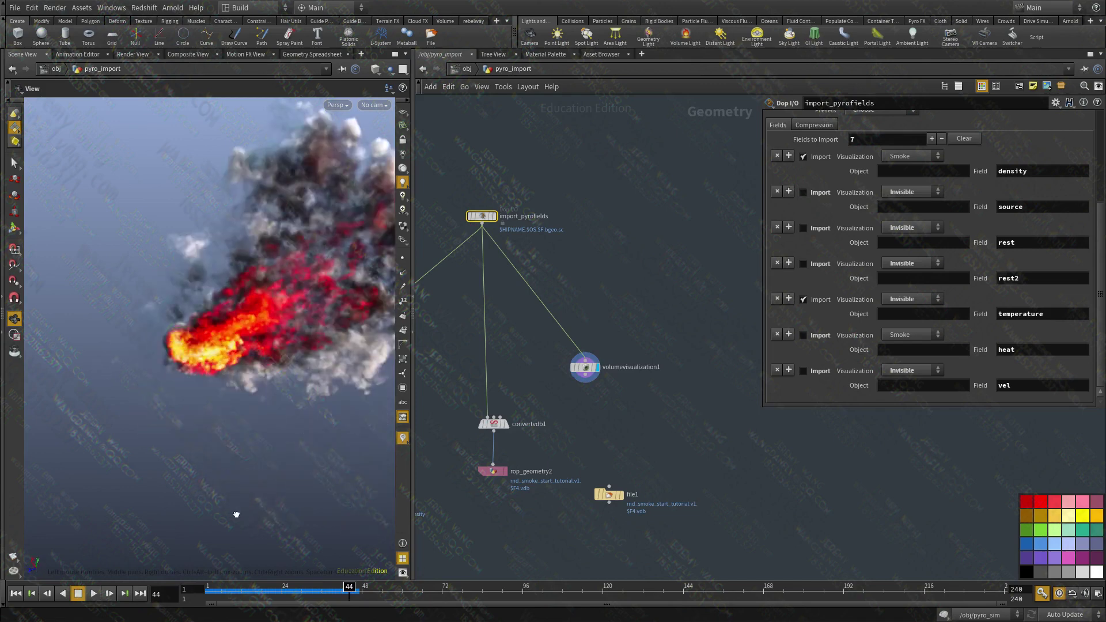
right_drag(274, 356, 257, 371)
middle_drag(257, 370, 224, 404)
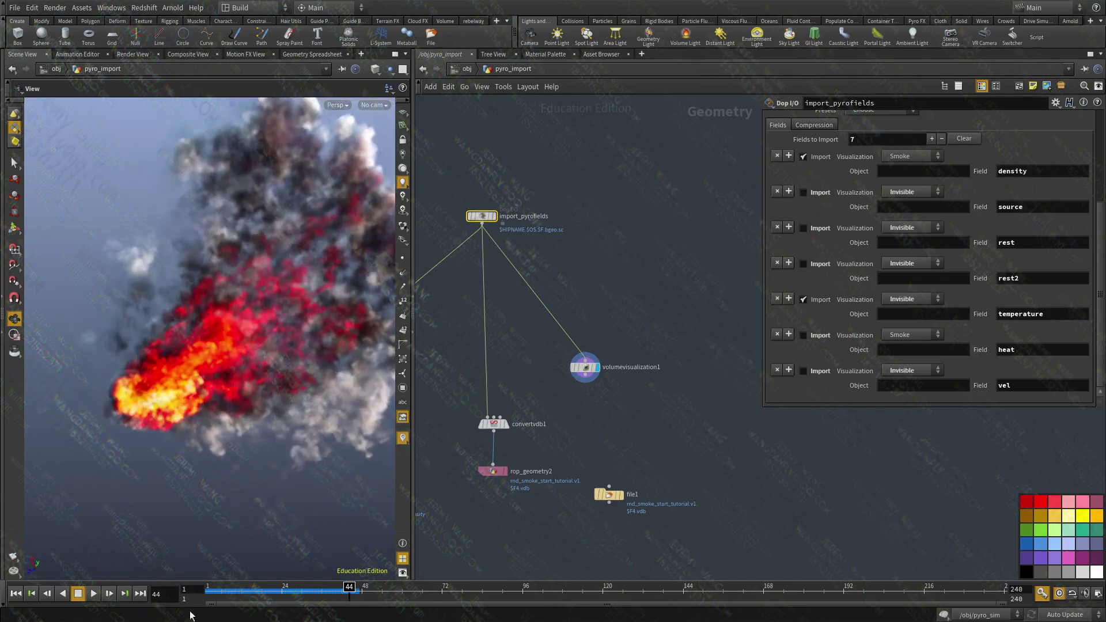
Step: Replay the simulation in the close-up view and return to the first frame
drag(224, 593, 197, 595)
click(93, 595)
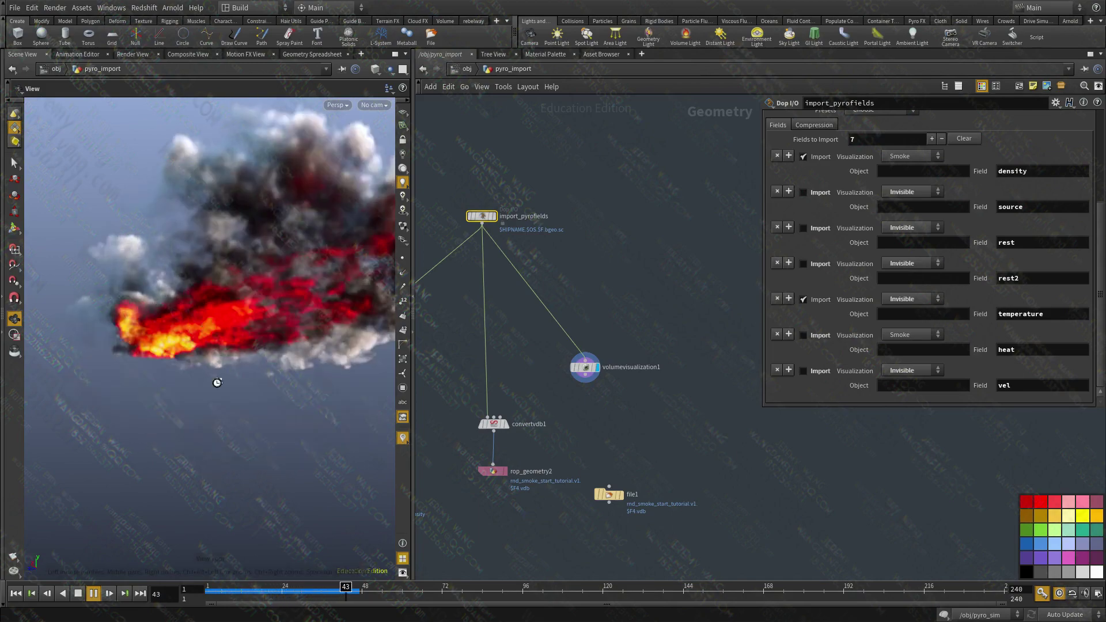
click(19, 599)
Step: Review the import_pyrofields settings and go back up to the object level beside the pyro_sim network
middle_drag(492, 243, 511, 423)
scroll(968, 176, up, 3)
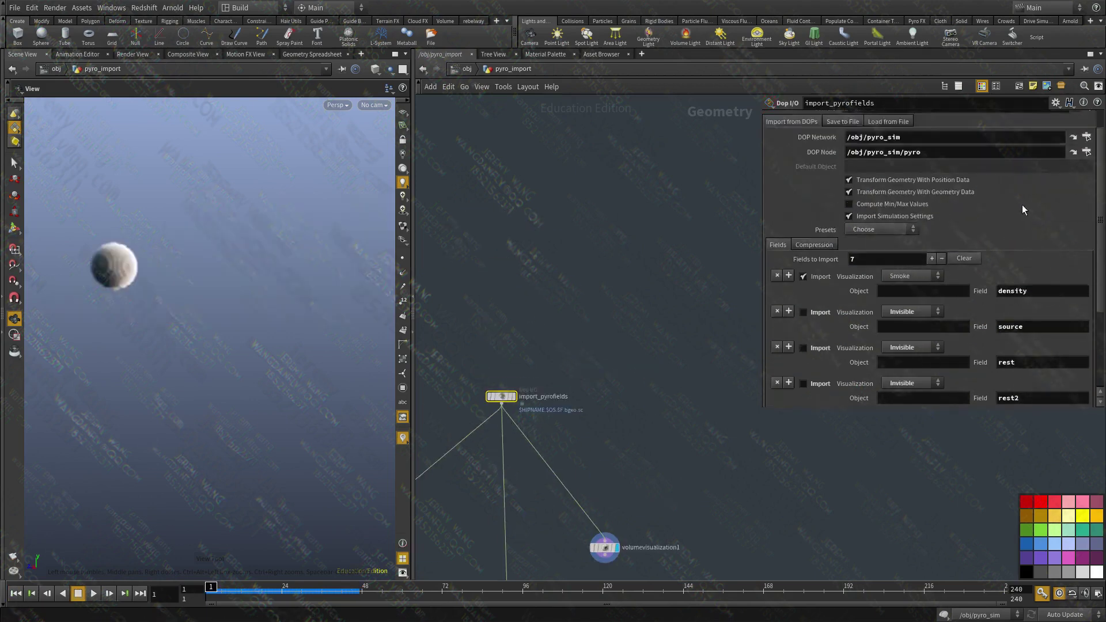
key(u)
middle_drag(526, 388, 552, 499)
scroll(551, 498, down, 1)
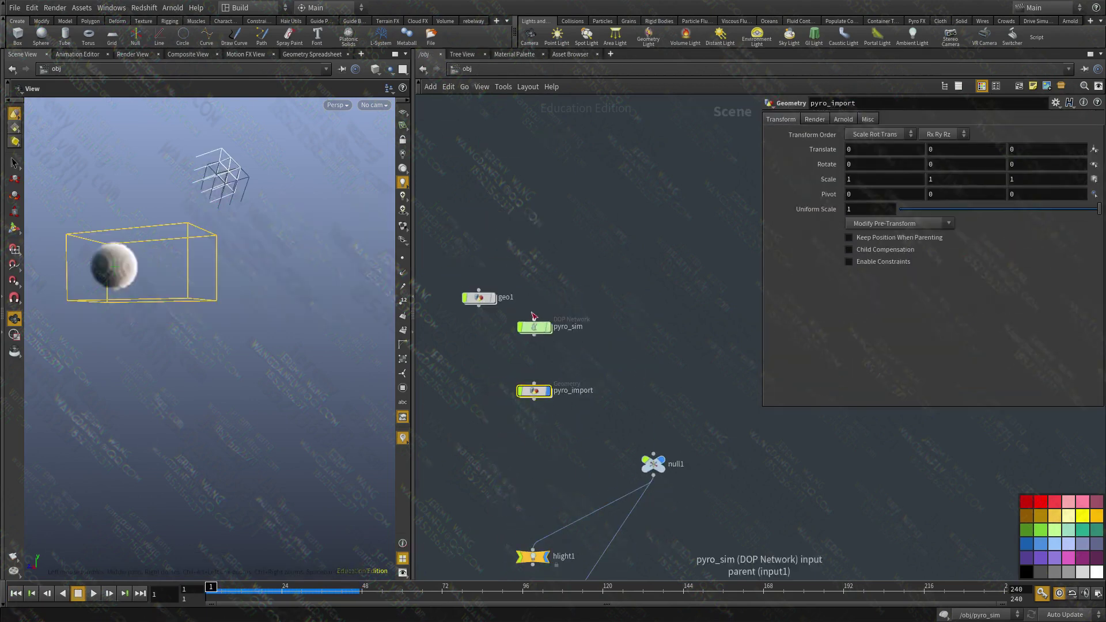
Step: Inside geo1, set the Add Velocity of the create_density_volume node to 0, -1, 0
double_click(485, 299)
middle_drag(580, 327, 584, 346)
scroll(583, 346, down, 2)
middle_drag(670, 431, 388, 443)
scroll(622, 397, up, 2)
click(526, 371)
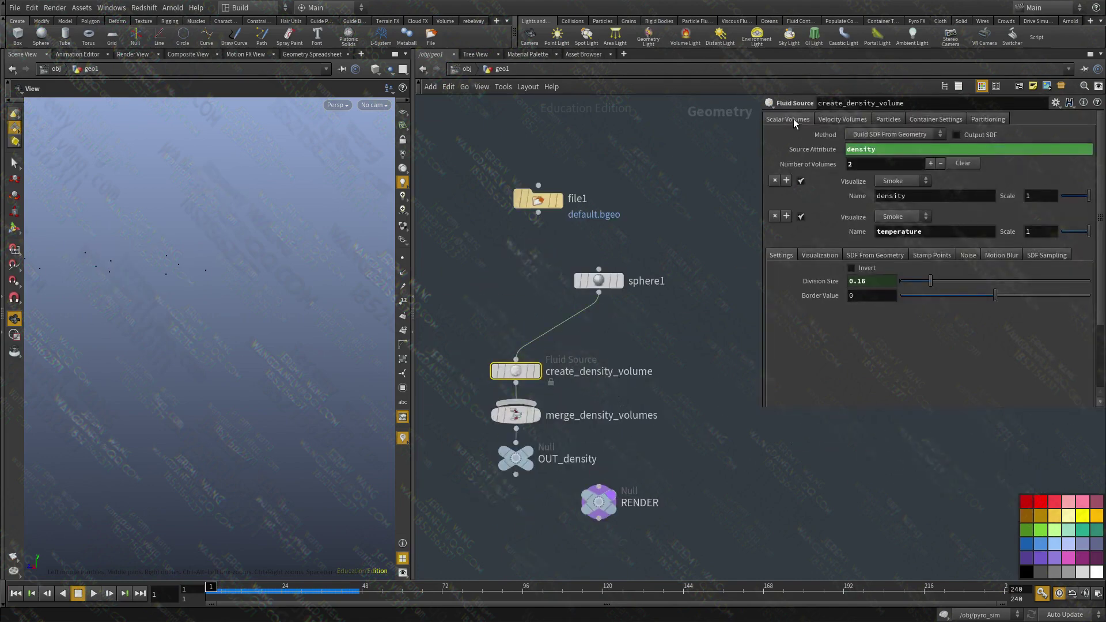
click(829, 120)
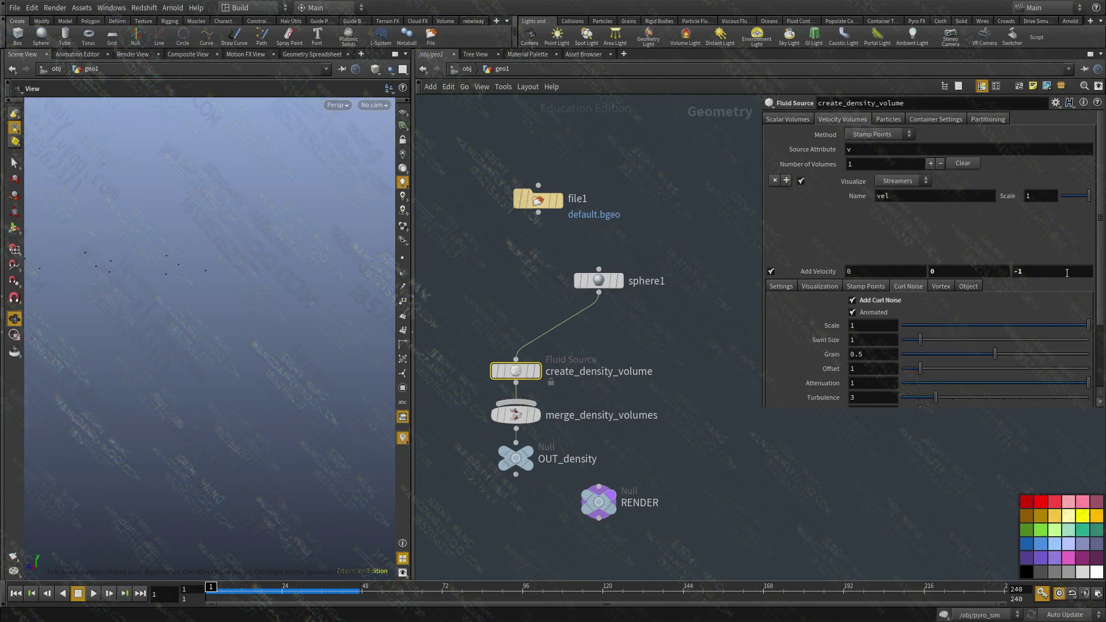
drag(1067, 273, 785, 273)
key(ctrl+c)
key(ctrl+v)
key(Return)
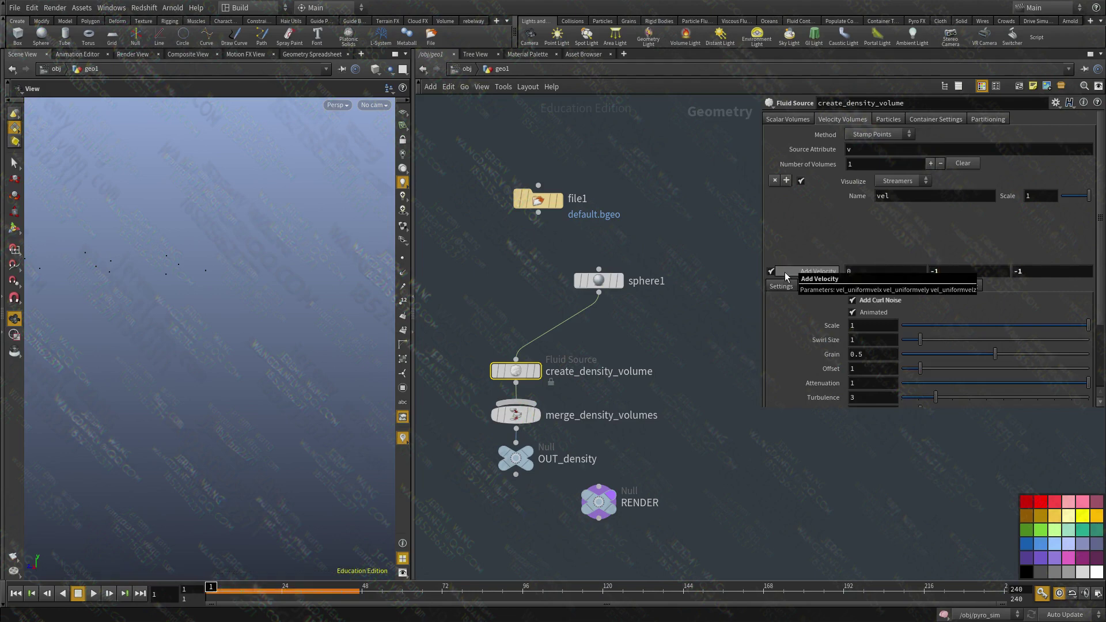
drag(1027, 269, 883, 263)
text(0)
key(Return)
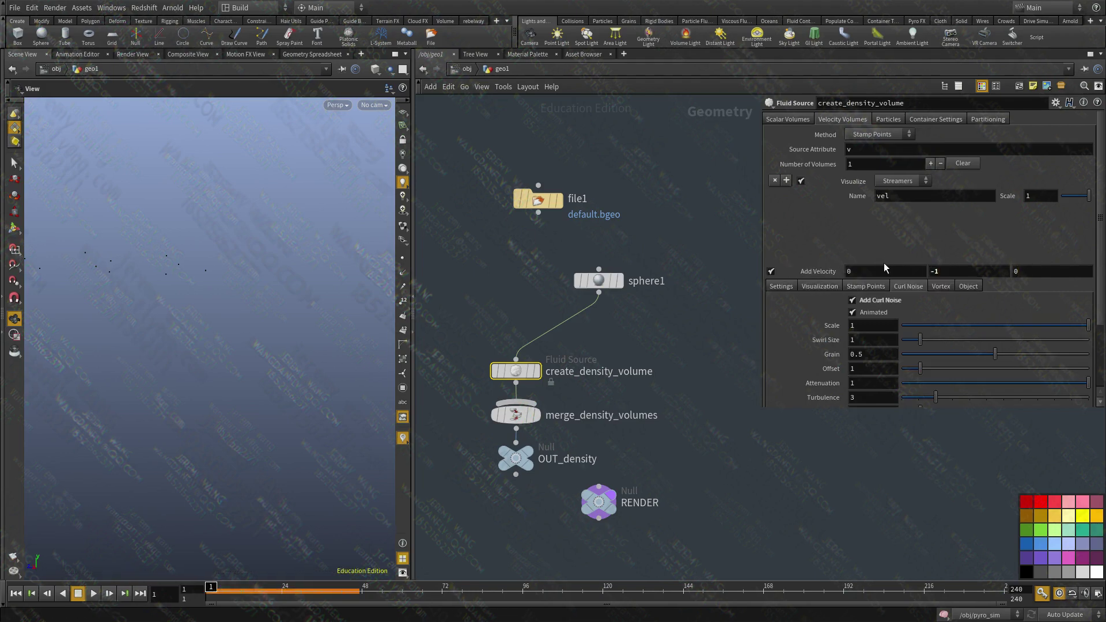
Step: Show volumevisualization1 in pyro_import, play the simulation while viewing it from several angles, and return to frame 1
key(u)
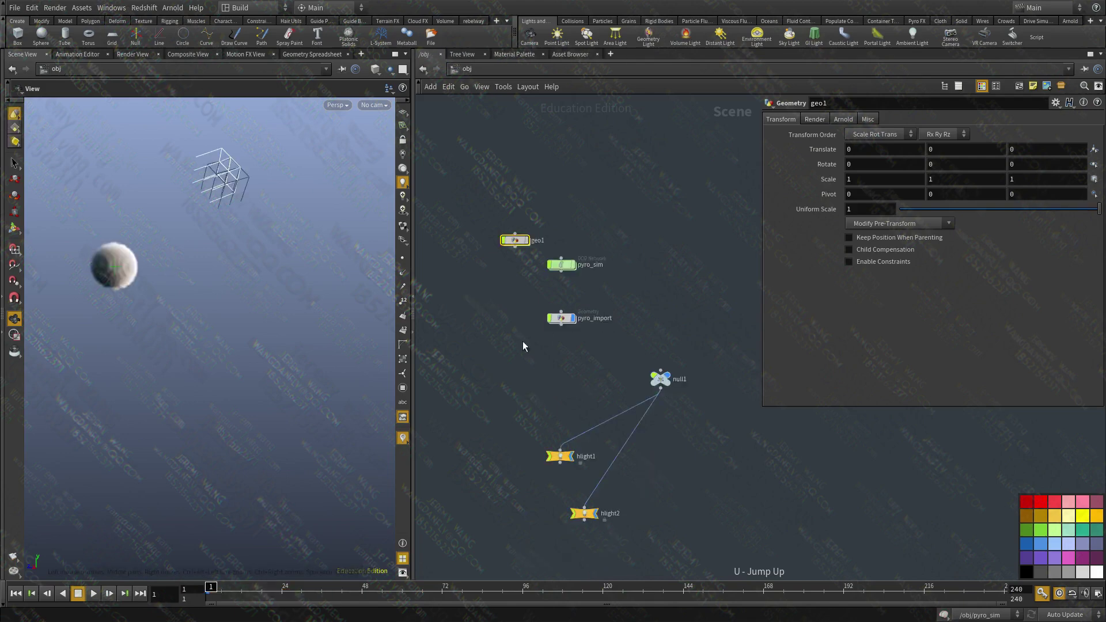
double_click(577, 302)
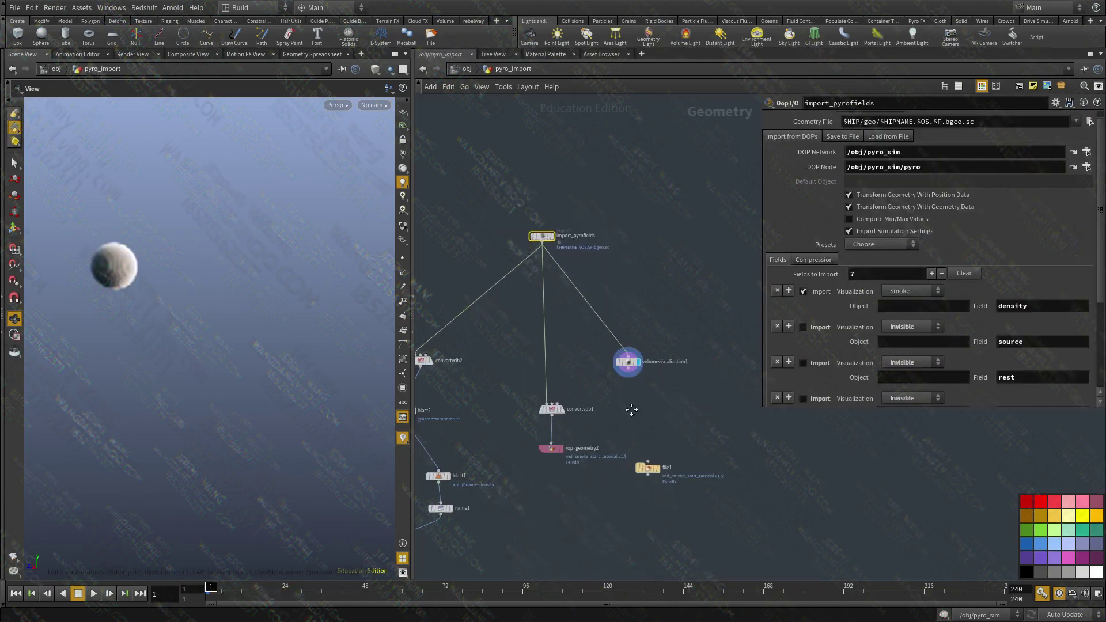
click(623, 341)
click(94, 594)
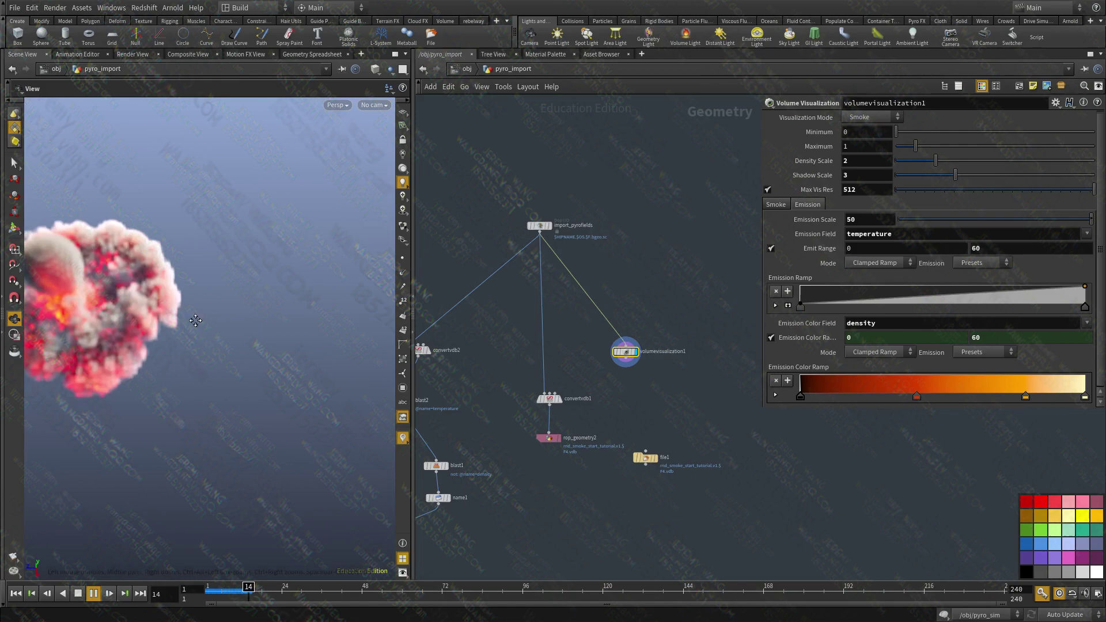
middle_drag(330, 401, 198, 336)
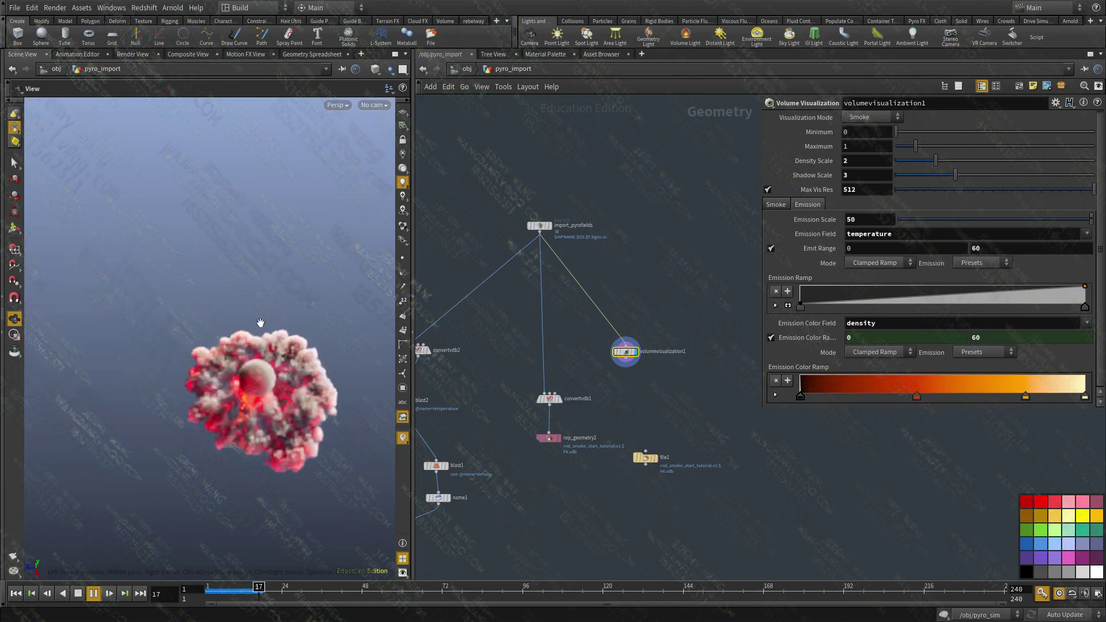
drag(260, 323, 140, 348)
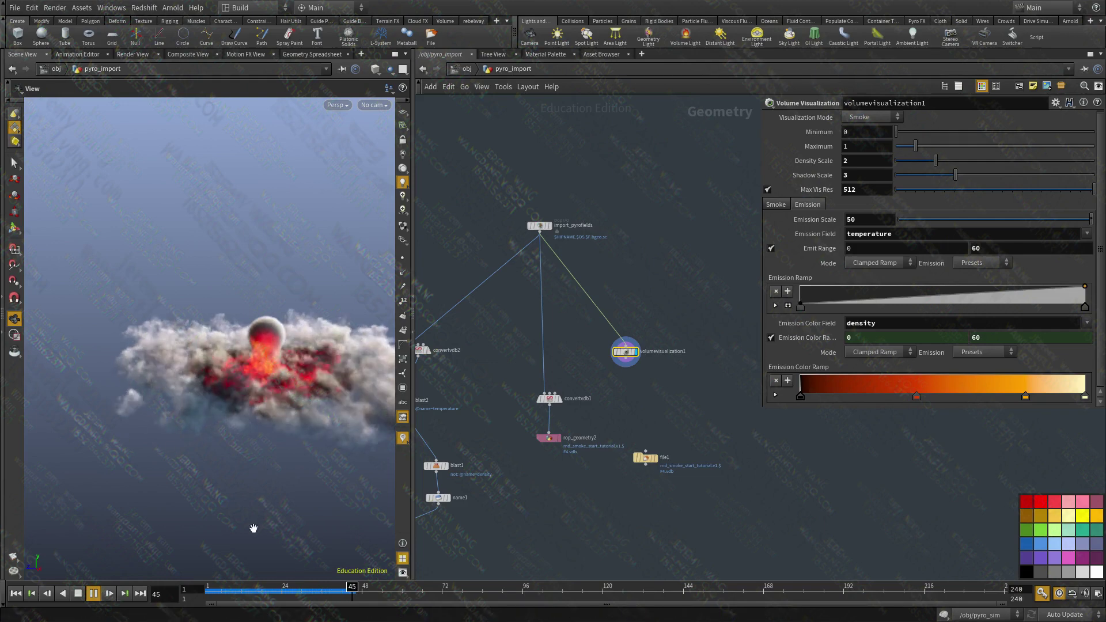
drag(259, 505, 230, 484)
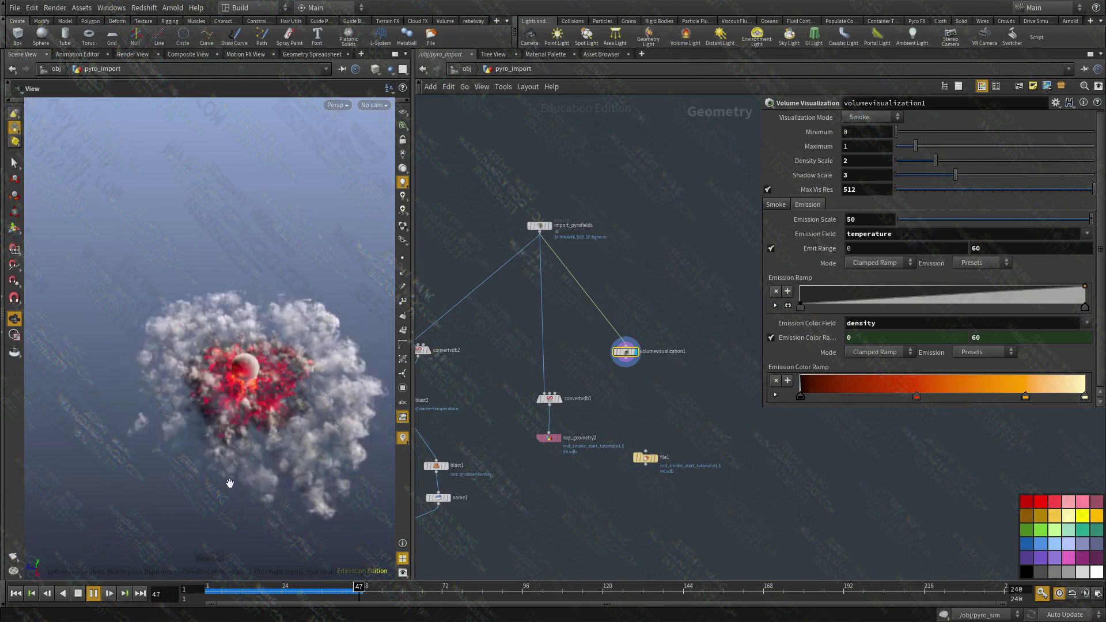
click(201, 592)
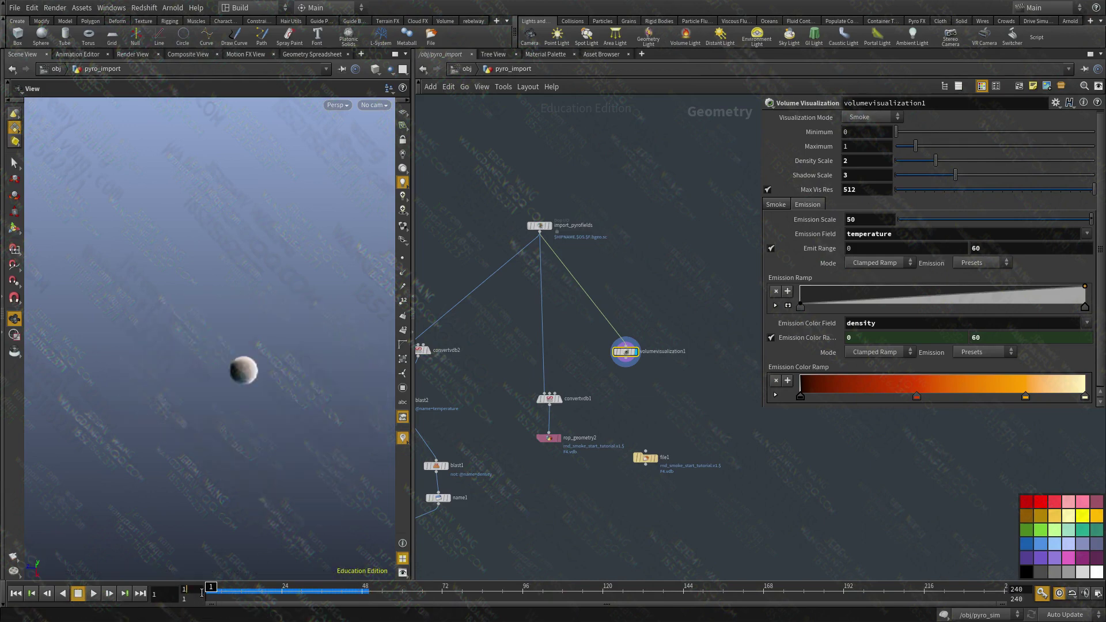
Step: Replay the smoke from the first frame while orbiting around it, stop playback, and return to the object level
click(94, 593)
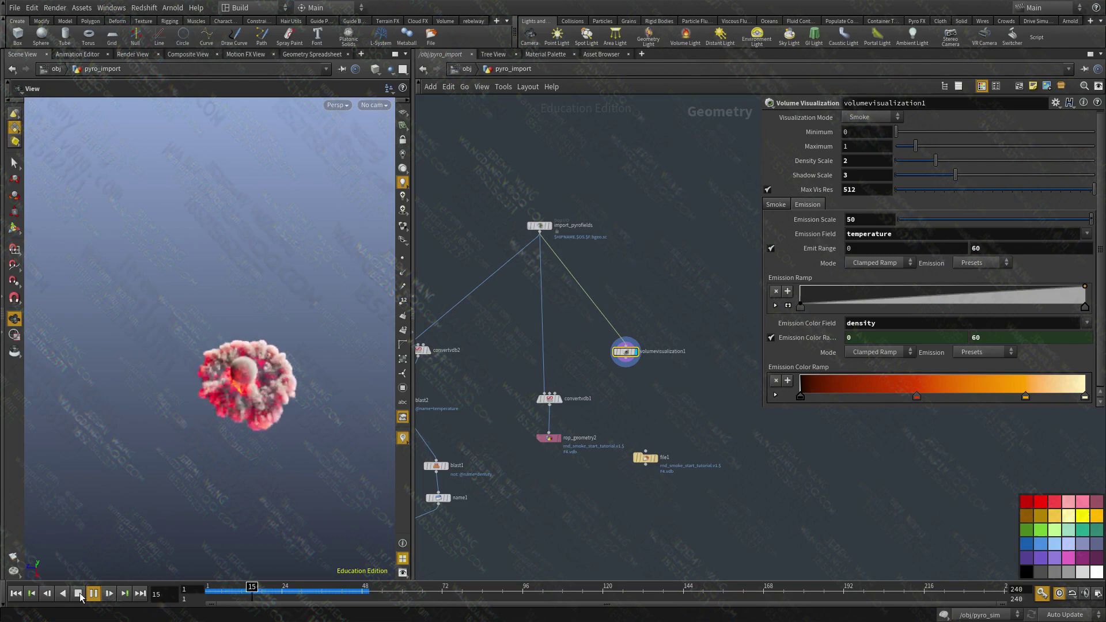
drag(236, 340, 313, 346)
right_drag(313, 346, 284, 350)
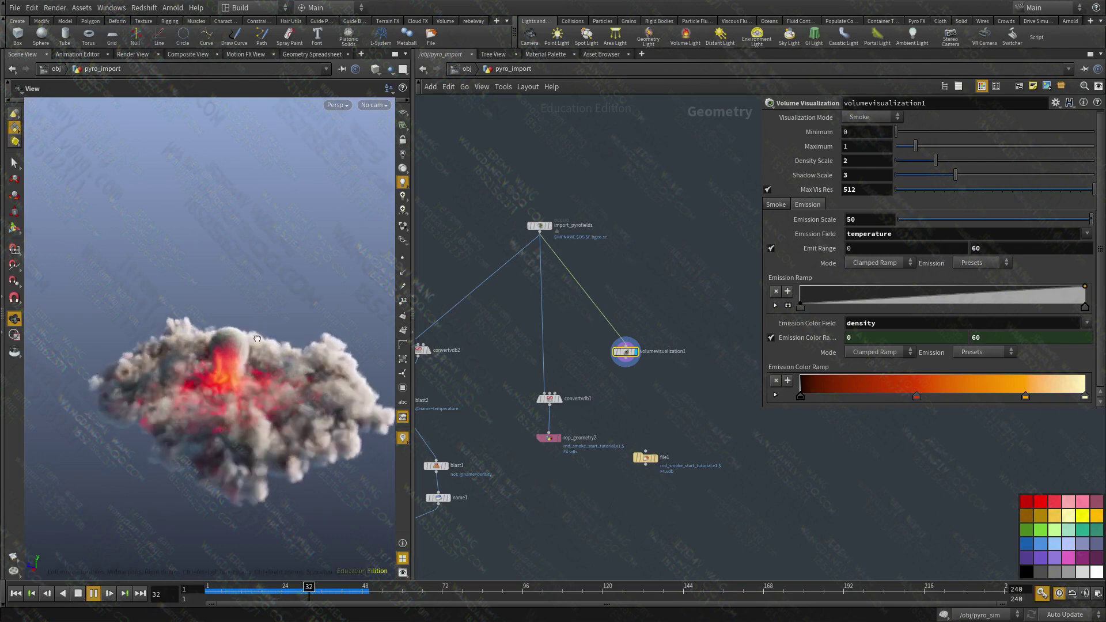
drag(284, 349, 256, 338)
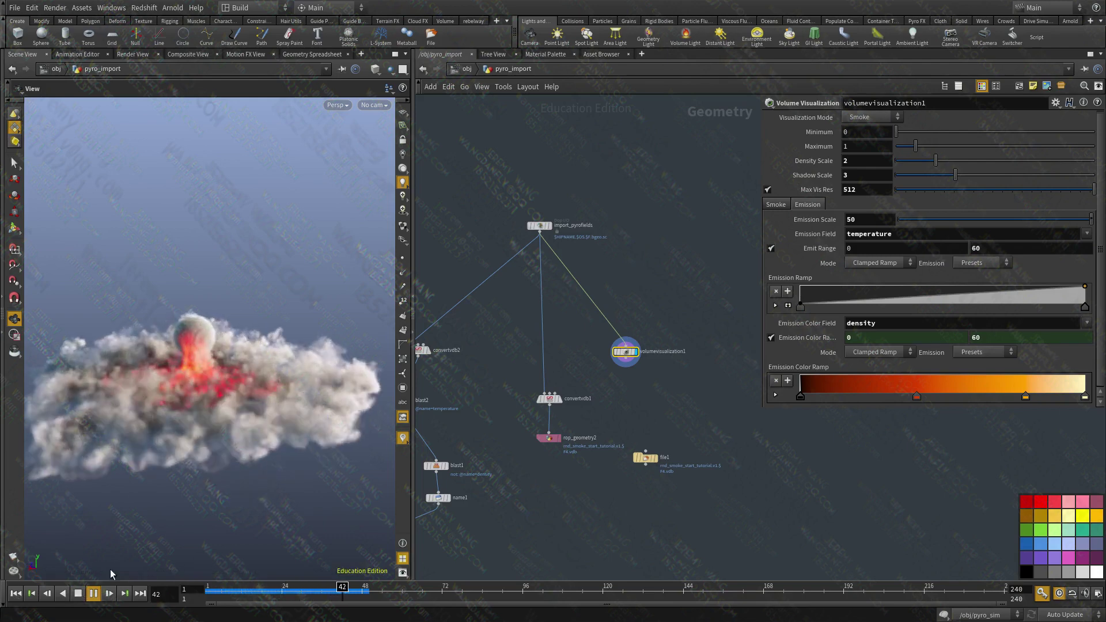
click(78, 593)
key(u)
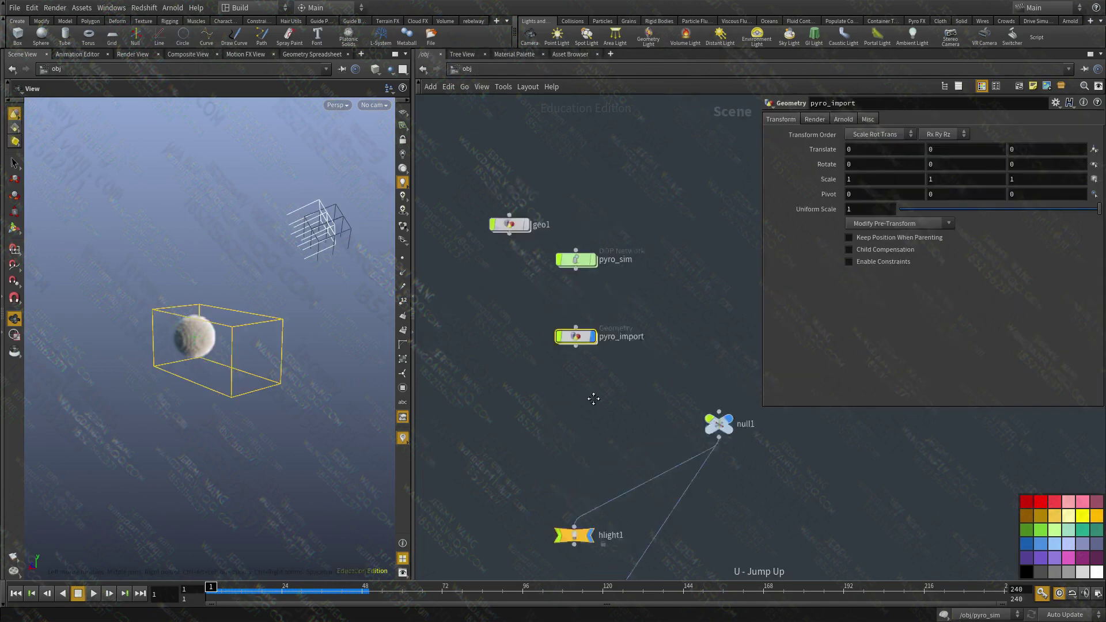
Step: Lower groundplane1 in the pyro_sim network by setting its Y position to -4
double_click(564, 318)
middle_drag(561, 290, 544, 269)
click(445, 253)
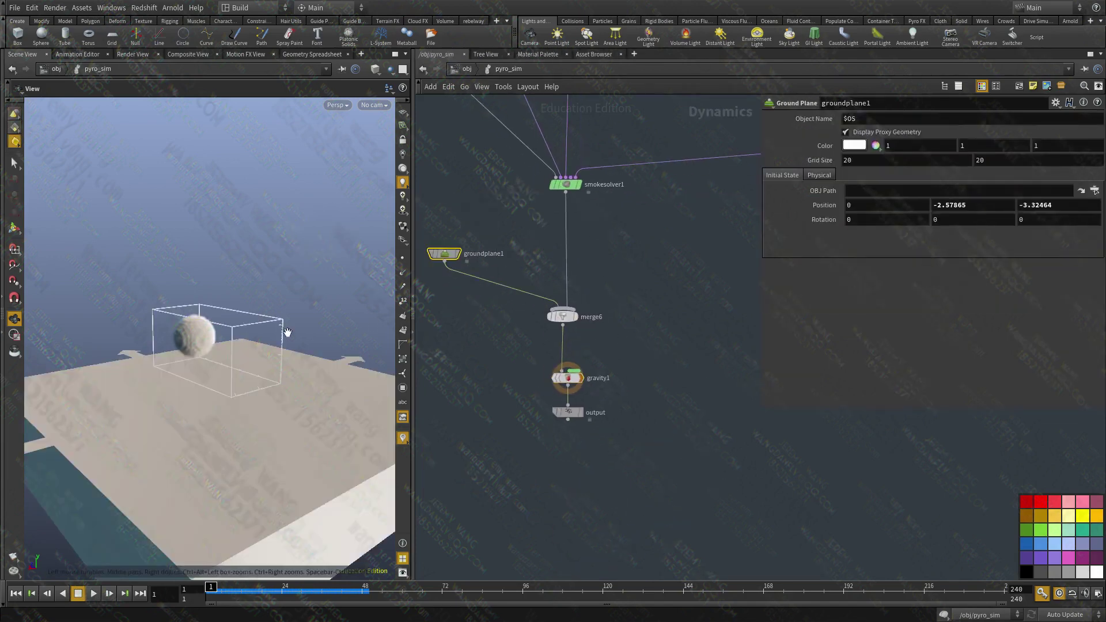
drag(248, 364, 322, 341)
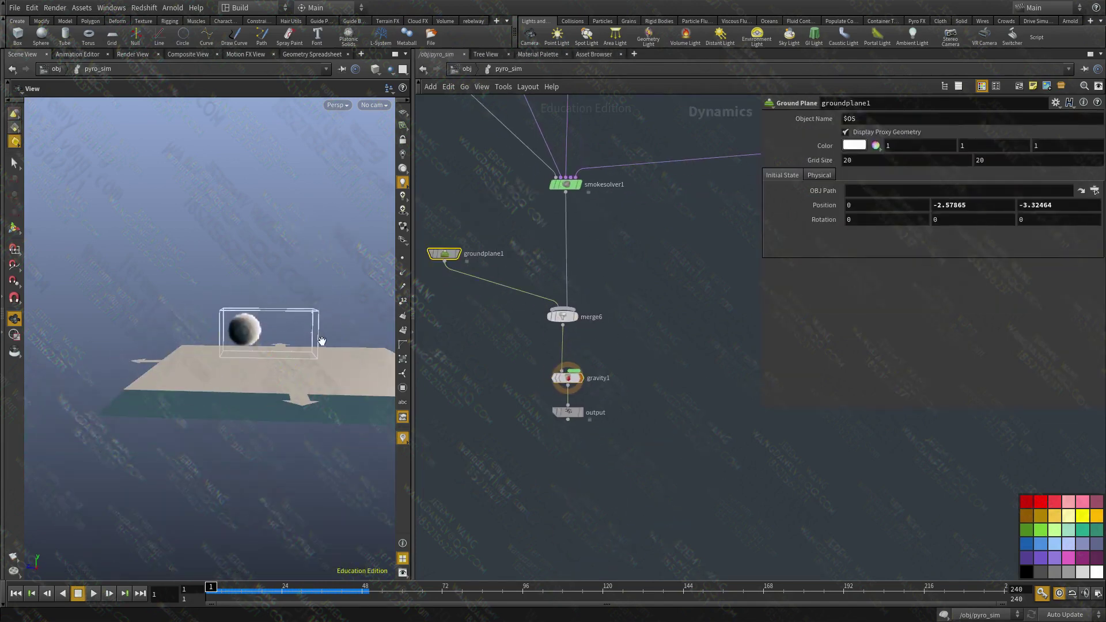
key(Return)
double_click(939, 204)
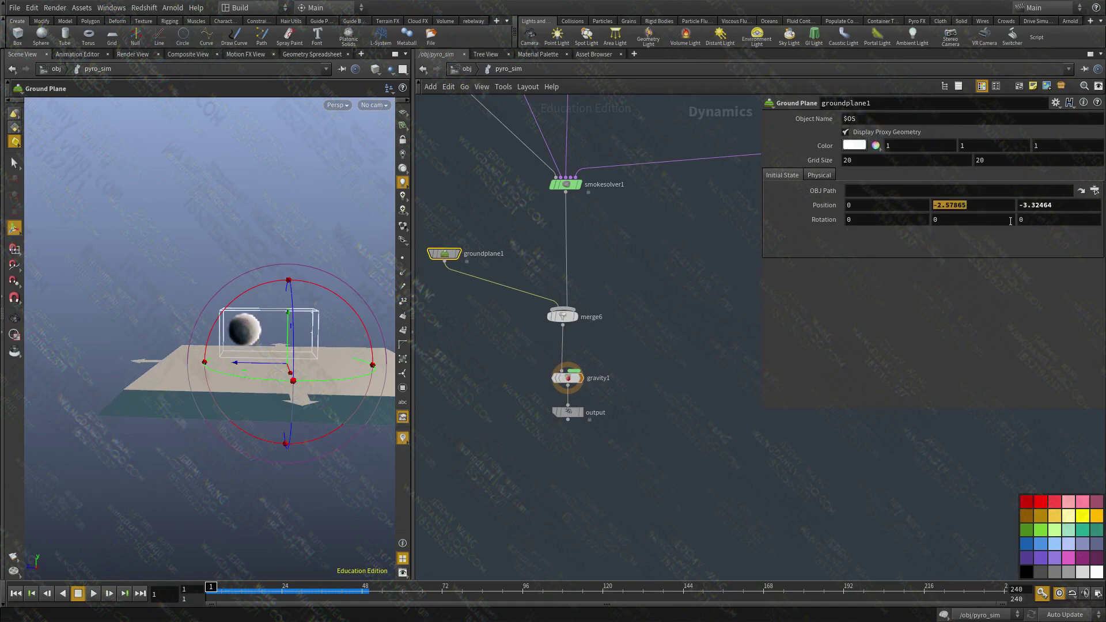
text(-4)
key(Return)
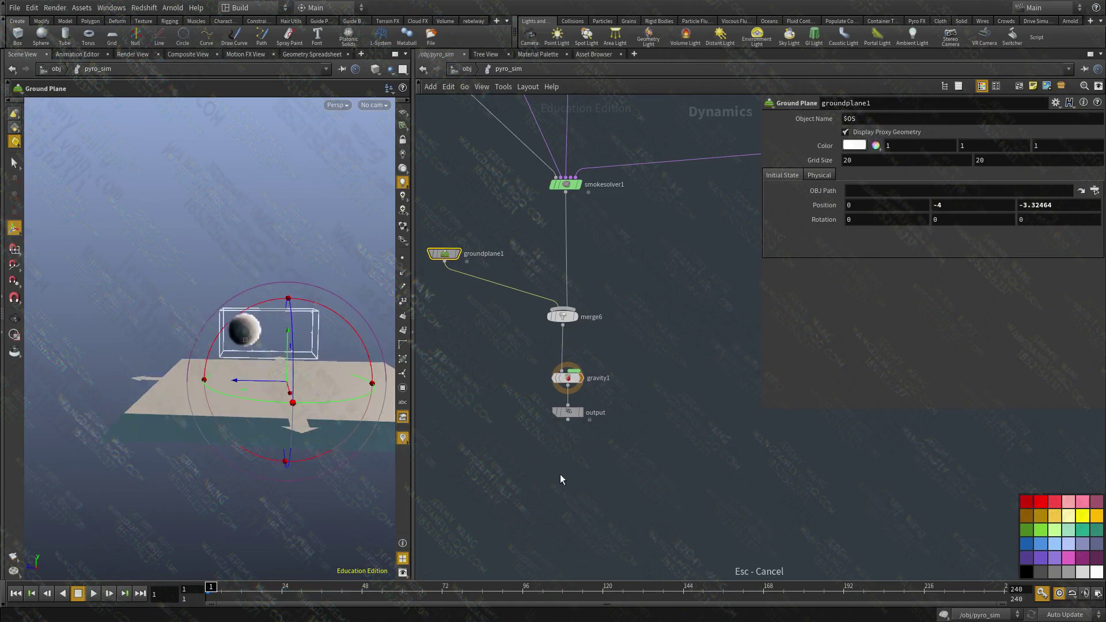
key(Escape)
alt+drag(132, 357, 148, 351)
key(Escape)
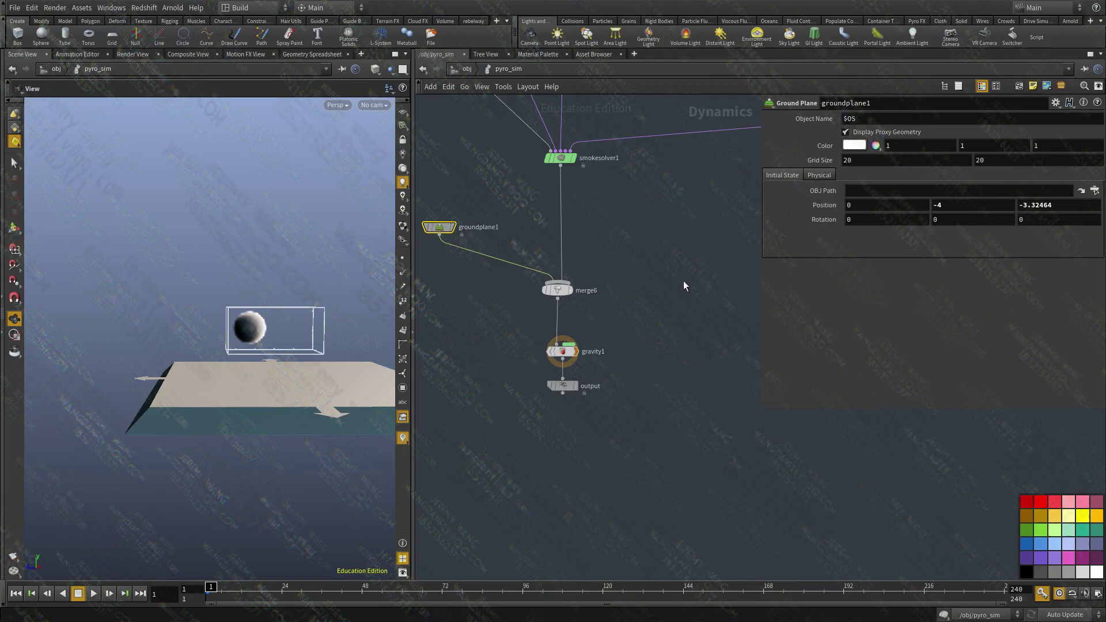
Step: Set Scale Velocity to 3 on the source_density_from_geo1 node
middle_drag(664, 272, 654, 392)
click(576, 512)
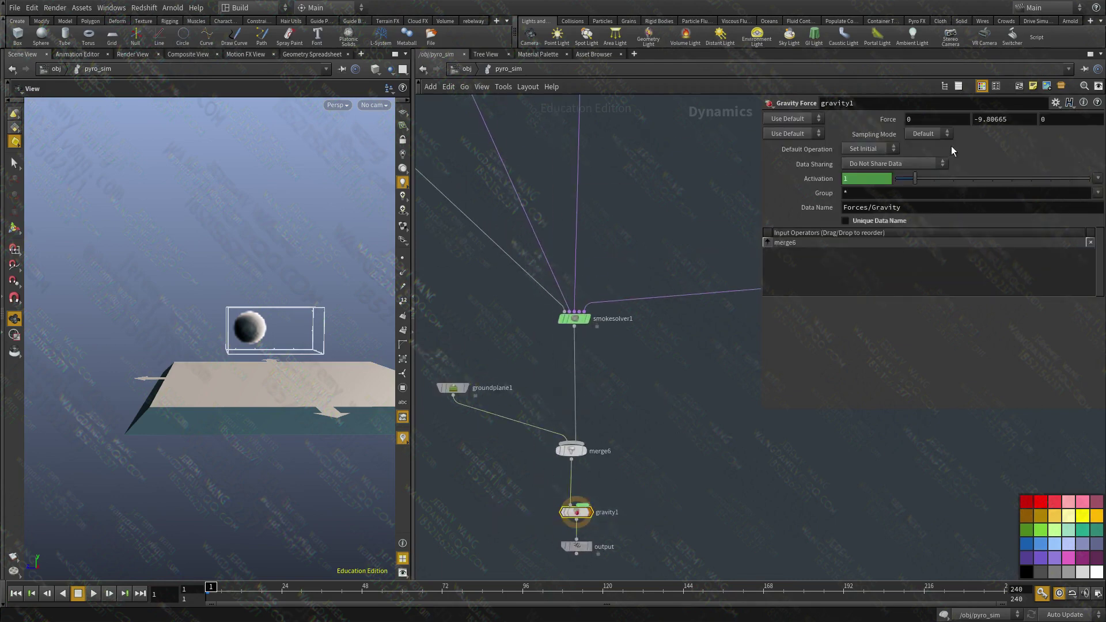
drag(1013, 119, 973, 118)
scroll(645, 472, down, 1)
middle_drag(646, 470, 346, 533)
scroll(636, 271, up, 3)
click(628, 279)
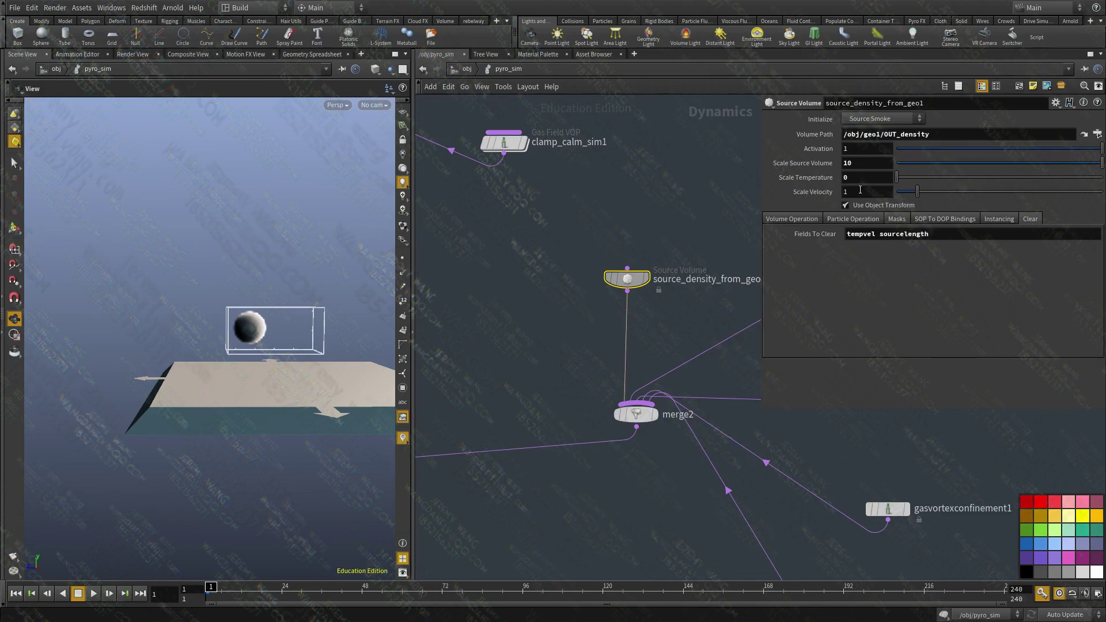
drag(860, 190, 842, 190)
text(3)
click(515, 371)
middle_drag(515, 372, 532, 272)
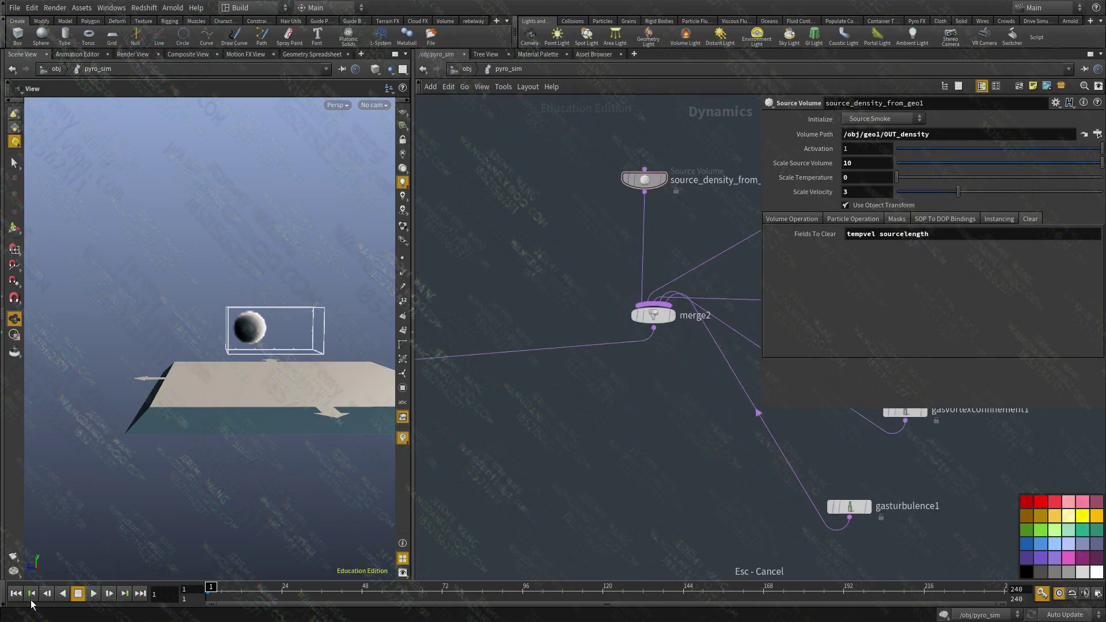
Step: Play the simulation to frame 34, inspect the smoke spread over the ground from above, and rewind to the first frame
click(93, 595)
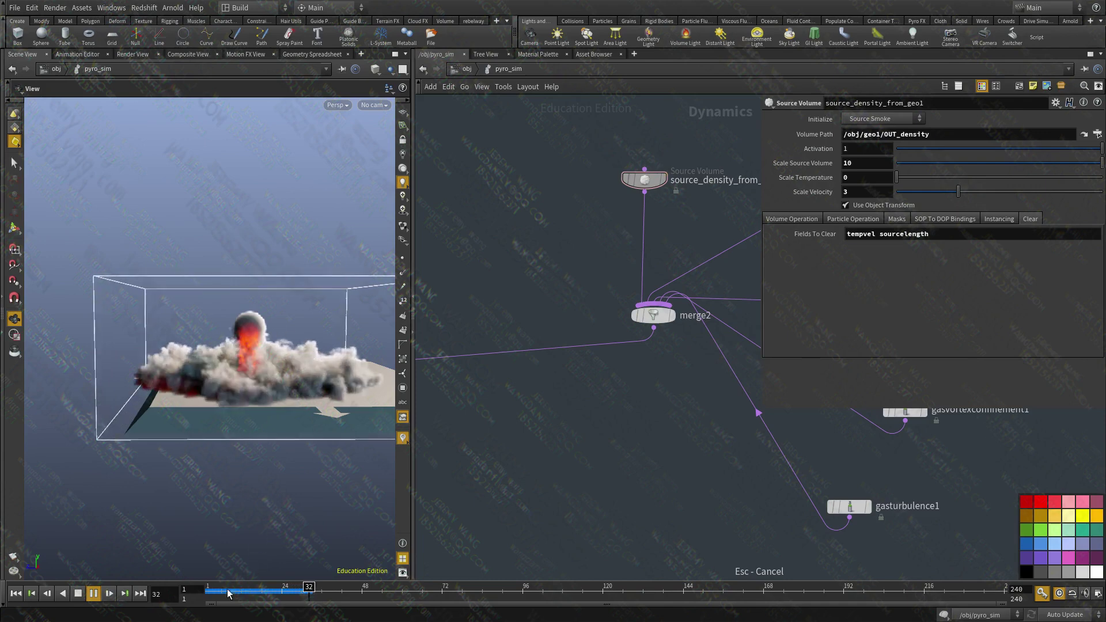
click(79, 594)
key(Escape)
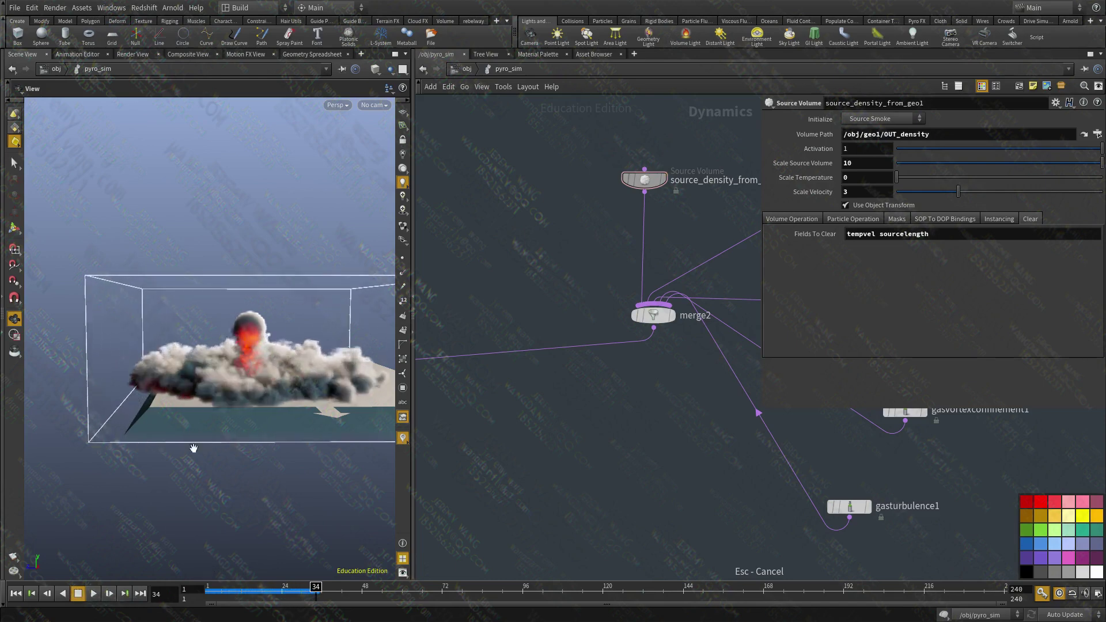
drag(192, 449, 212, 470)
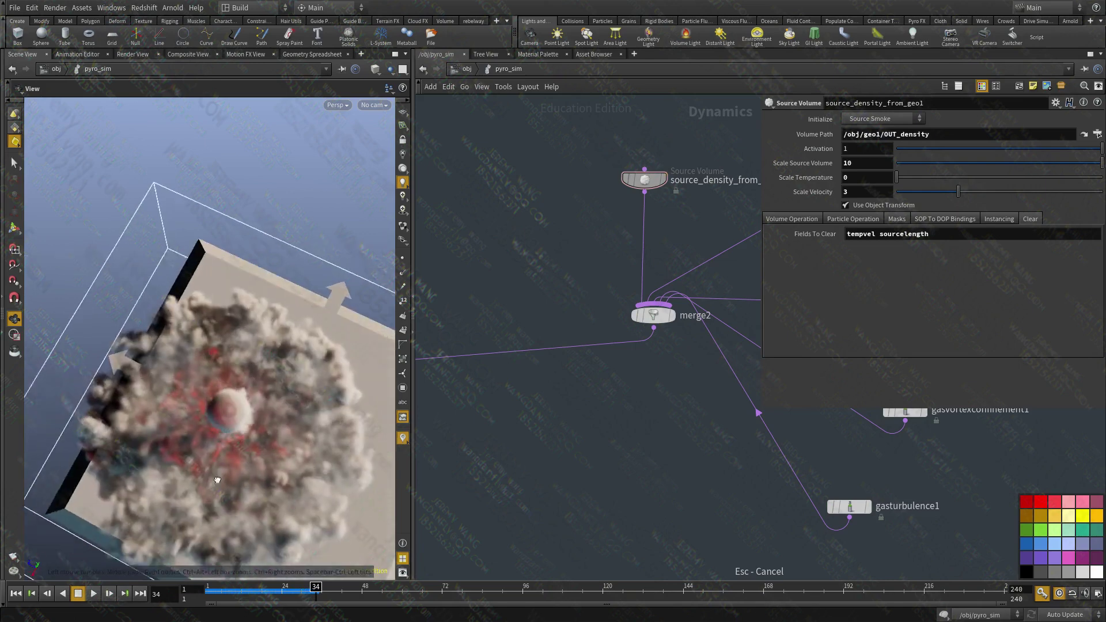
middle_drag(212, 469, 236, 415)
drag(236, 415, 209, 331)
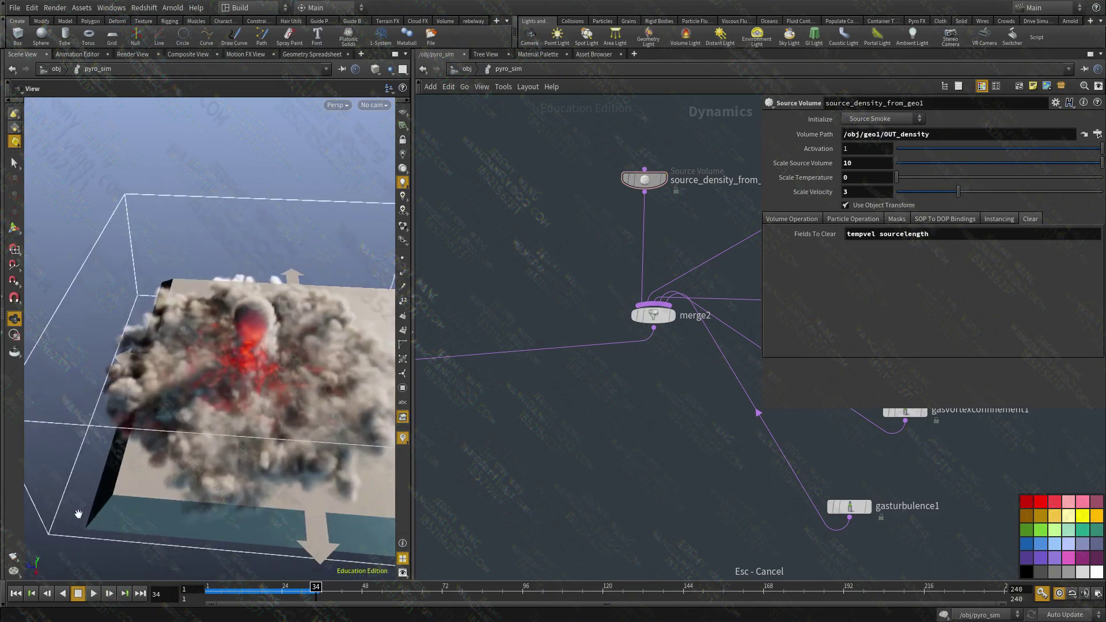
click(15, 594)
Step: Duplicate the gasmatchfield3 node beside the original above merge4
middle_drag(557, 454, 537, 498)
scroll(538, 497, down, 1)
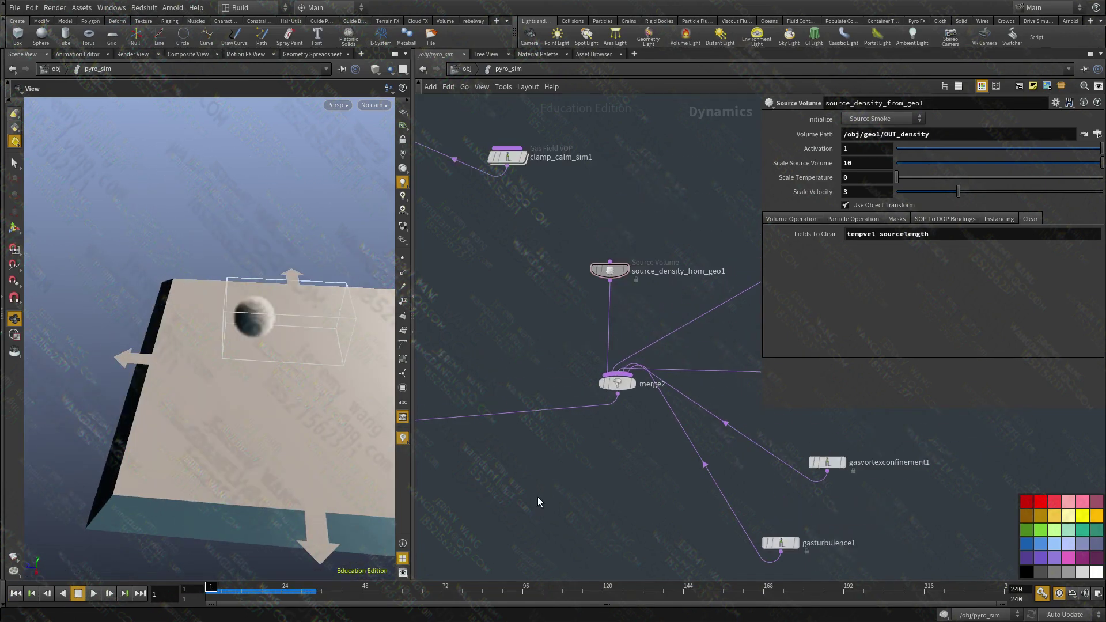
middle_drag(542, 415, 548, 442)
scroll(549, 441, down, 2)
middle_drag(531, 386, 616, 544)
middle_drag(682, 307, 685, 285)
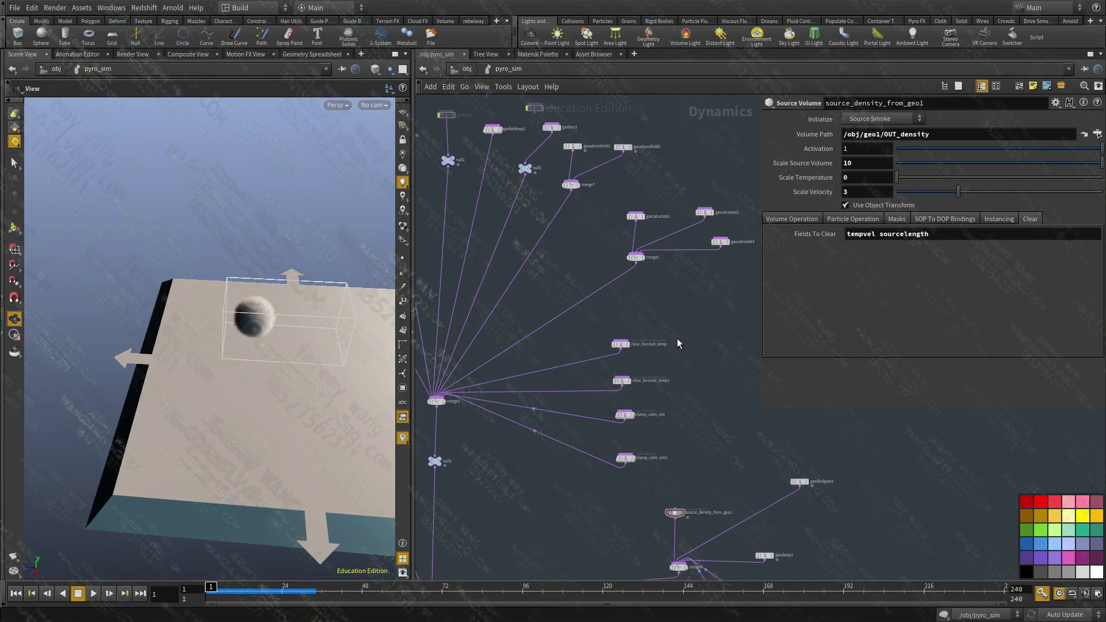
scroll(676, 338, down, 1)
middle_drag(677, 338, 733, 454)
scroll(555, 294, up, 5)
middle_drag(542, 304, 627, 302)
scroll(610, 236, down, 1)
scroll(561, 237, up, 1)
click(612, 341)
key(ctrl+c)
scroll(616, 402, up, 1)
middle_drag(616, 402, 558, 349)
click(575, 341)
key(ctrl+v)
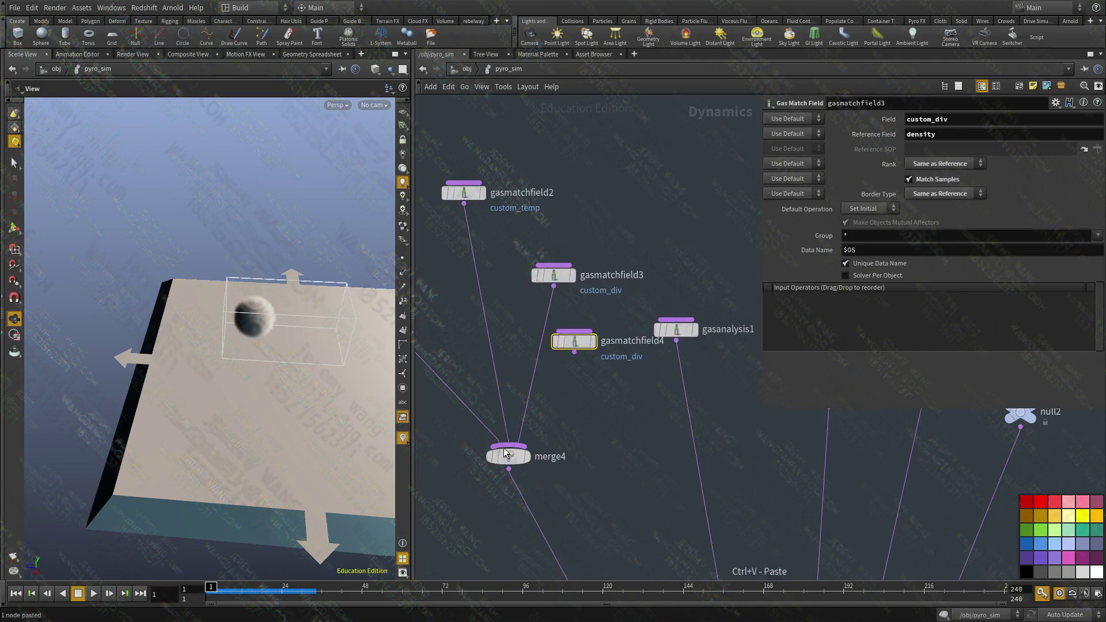
Step: Connect gasmatchfield4 to merge4 and rearrange the nearby match field and analysis nodes to make room
click(575, 352)
click(508, 454)
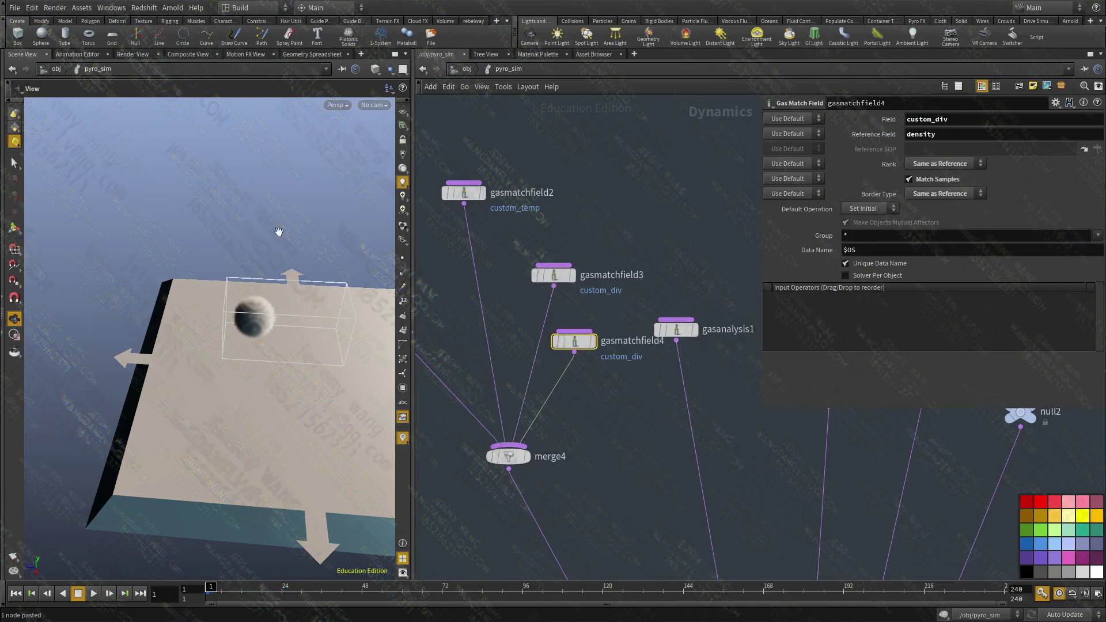
drag(569, 341, 622, 295)
drag(547, 274, 548, 243)
middle_drag(560, 333, 465, 376)
drag(537, 340, 566, 323)
drag(591, 380, 640, 412)
click(640, 412)
drag(593, 374, 666, 408)
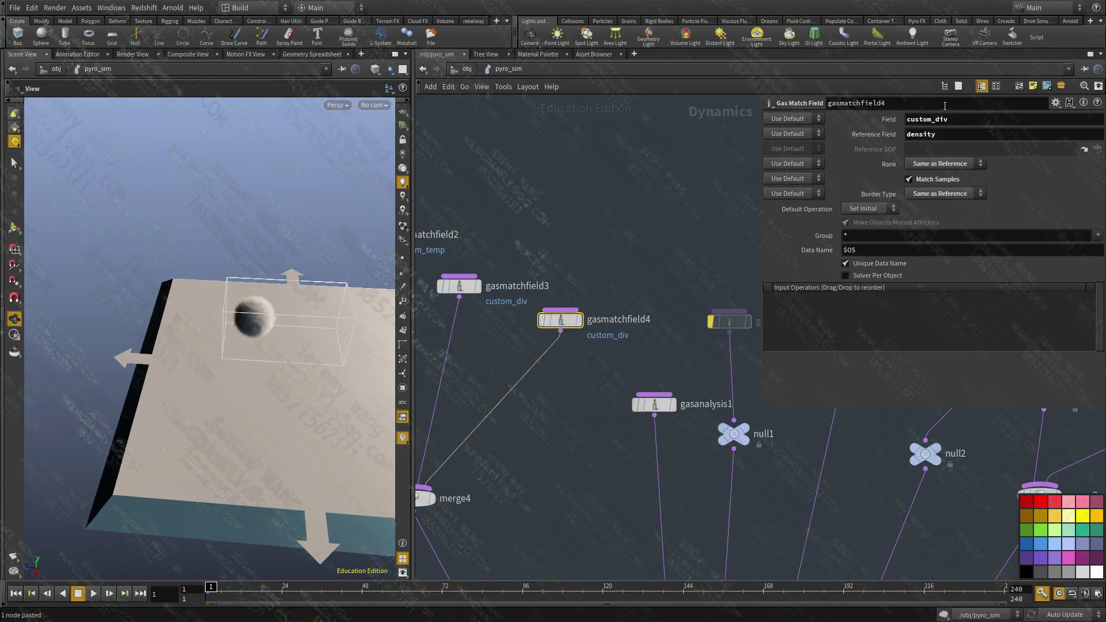
Step: Set the Field of gasmatchfield4 to fake_temp
drag(956, 120, 909, 112)
text(f)
middle_drag(542, 181, 542, 181)
drag(946, 121, 904, 125)
Step: Look into the gasfieldvop1 node's contents and settings, and return to the pyro_sim network
scroll(587, 264, down, 1)
middle_drag(533, 226, 253, 128)
scroll(558, 425, down, 4)
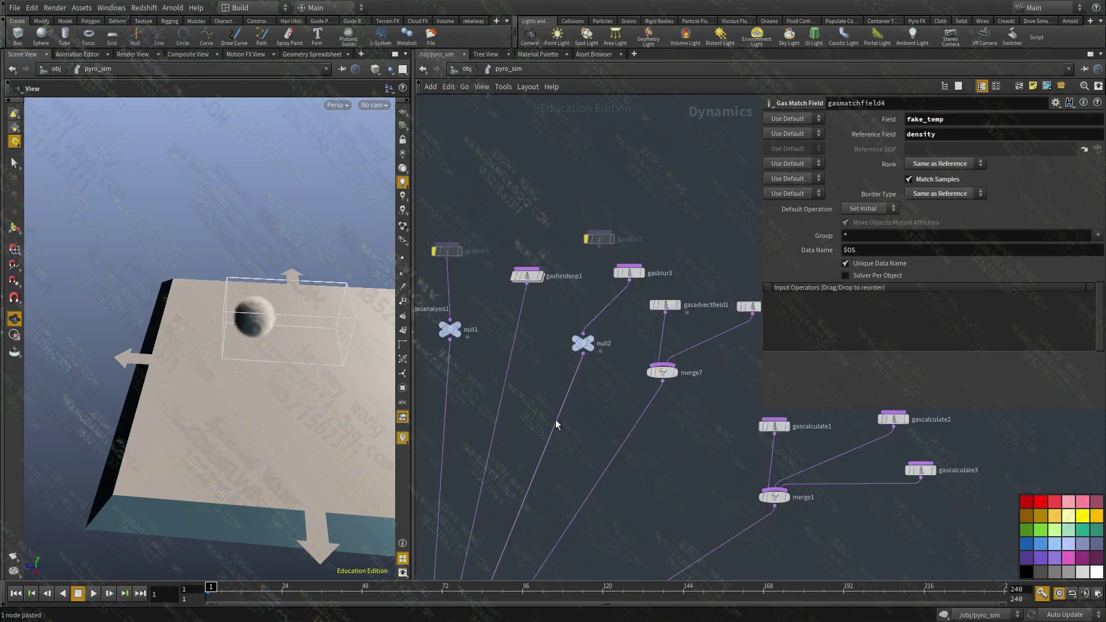
middle_drag(588, 440, 595, 434)
scroll(550, 339, up, 6)
double_click(561, 317)
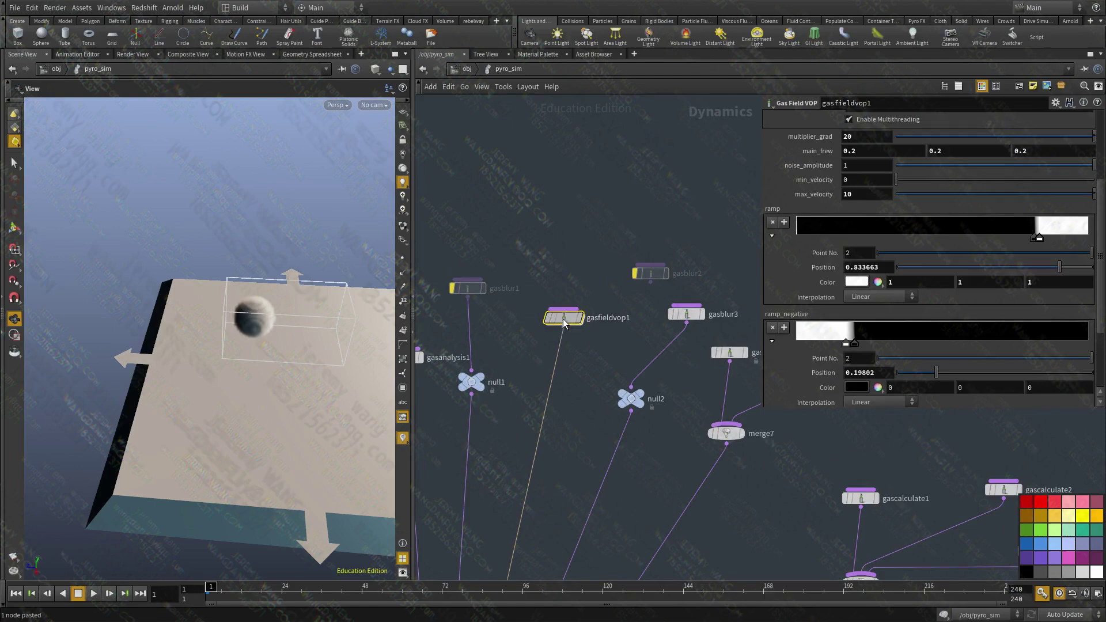
scroll(678, 439, down, 3)
key(u)
Step: Duplicate the gascalculate2 node, placing the copy below gascalculate3
scroll(487, 355, down, 1)
middle_drag(487, 354, 449, 336)
scroll(695, 388, up, 5)
click(582, 359)
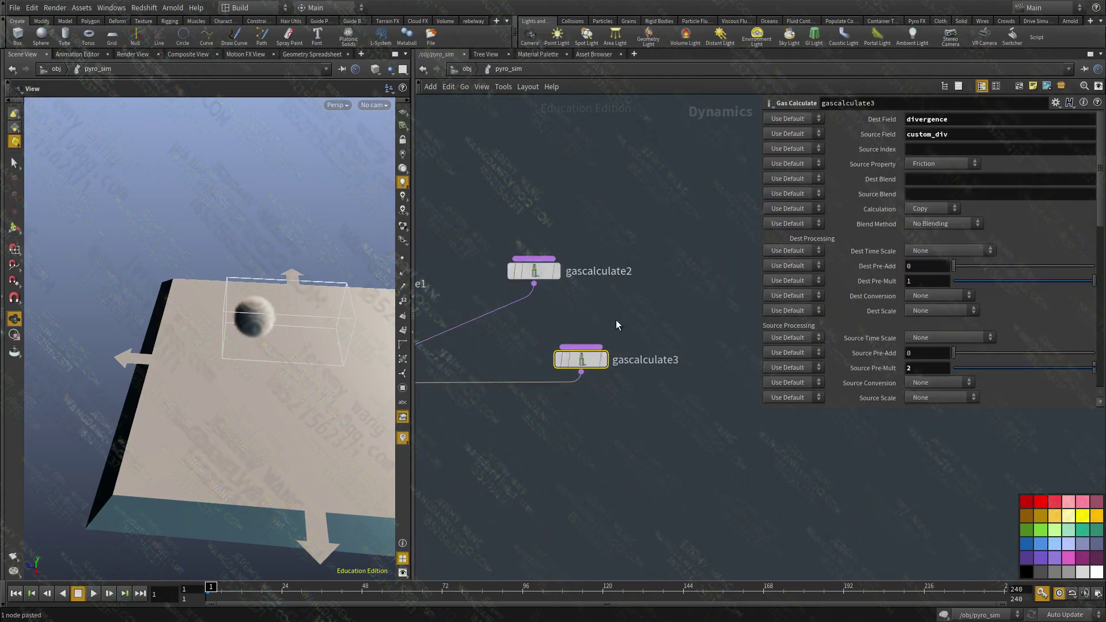
middle_drag(617, 321, 627, 346)
drag(630, 251, 550, 300)
key(ctrl+c)
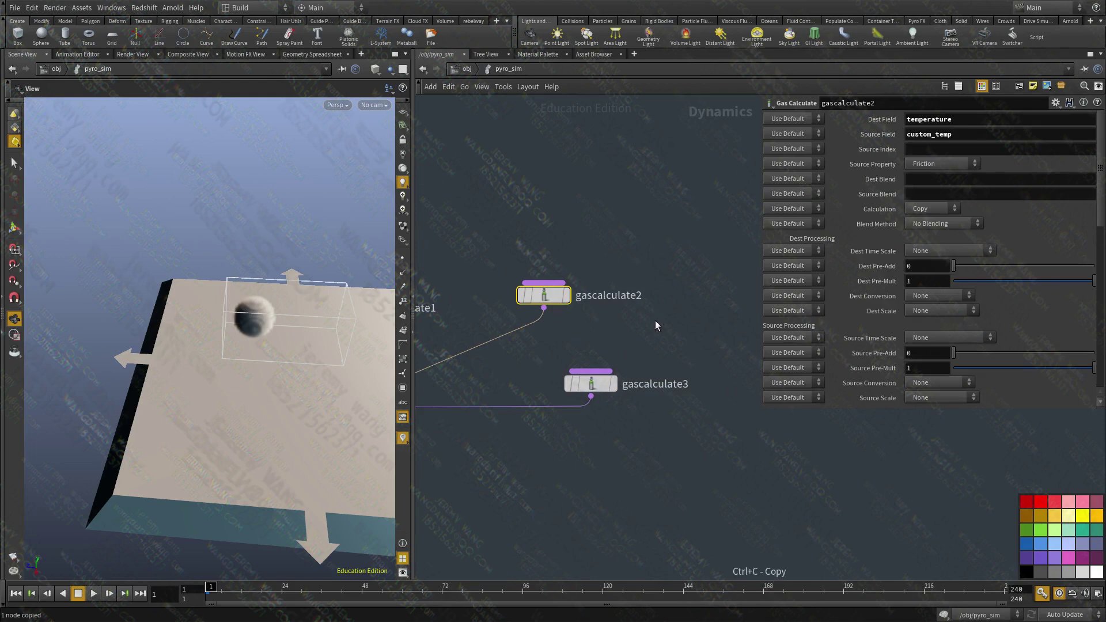
middle_drag(655, 320, 709, 218)
key(ctrl+v)
Step: Connect the new gascalculate4 node to merge1
middle_drag(507, 377, 614, 436)
click(519, 378)
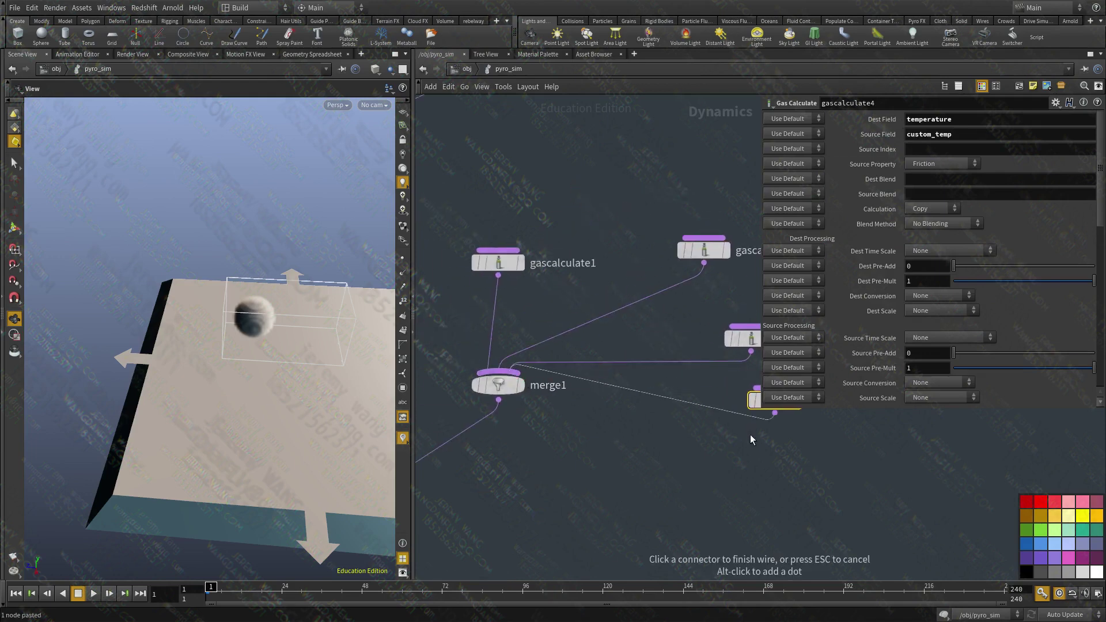
click(775, 413)
middle_drag(800, 456, 671, 466)
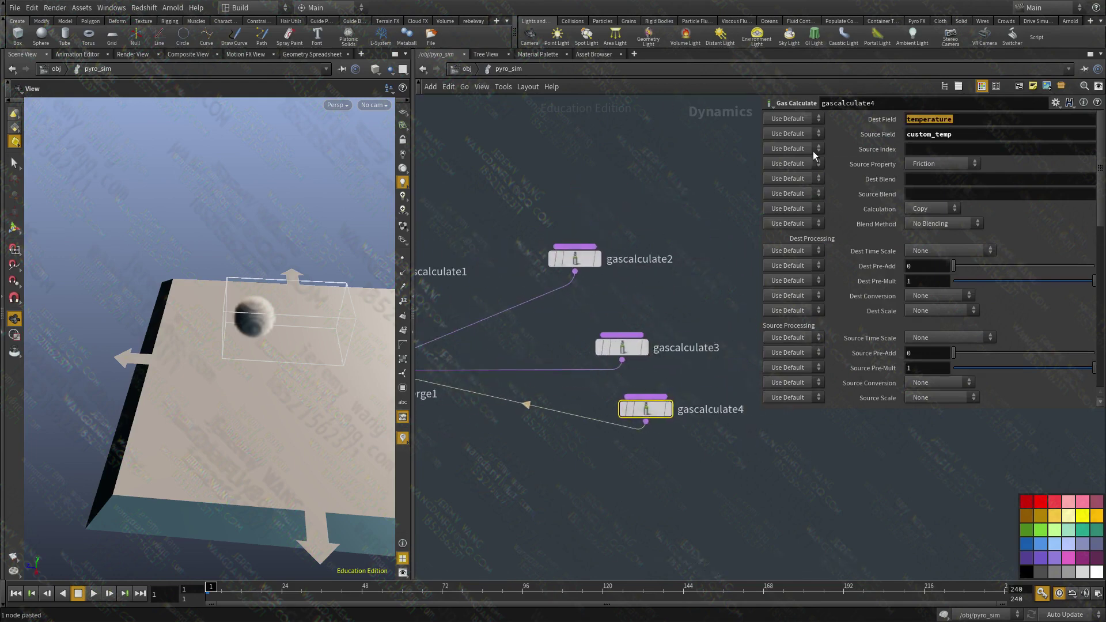
Step: Set the Dest Field of gascalculate4 to fake_temp, reusing the field name from gasmatchfield4
scroll(596, 486, down, 8)
scroll(655, 299, up, 6)
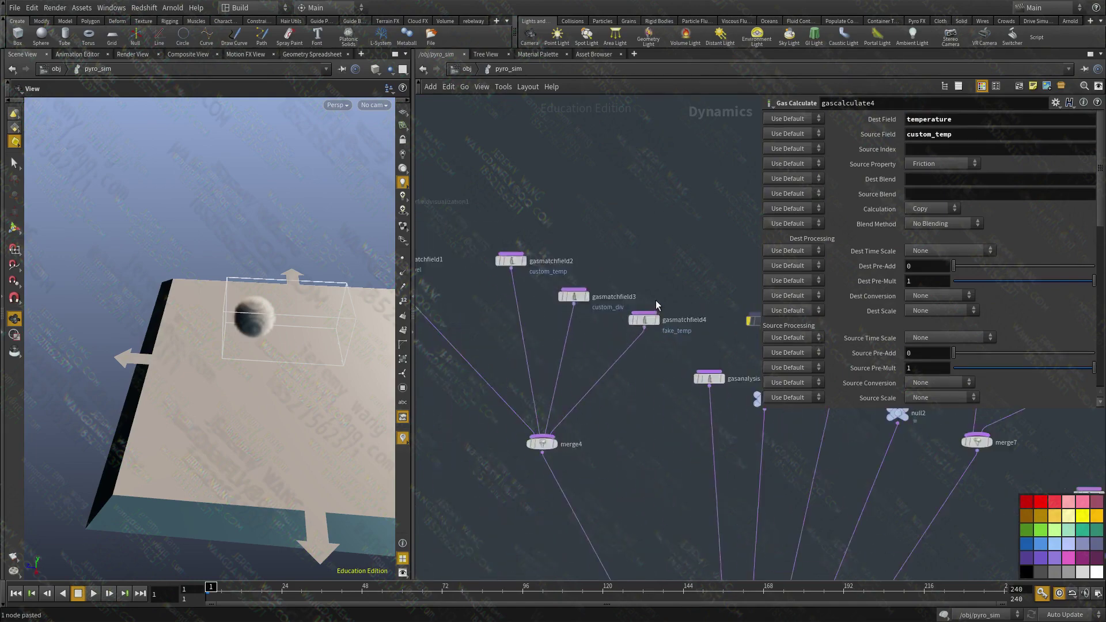
click(630, 323)
double_click(967, 120)
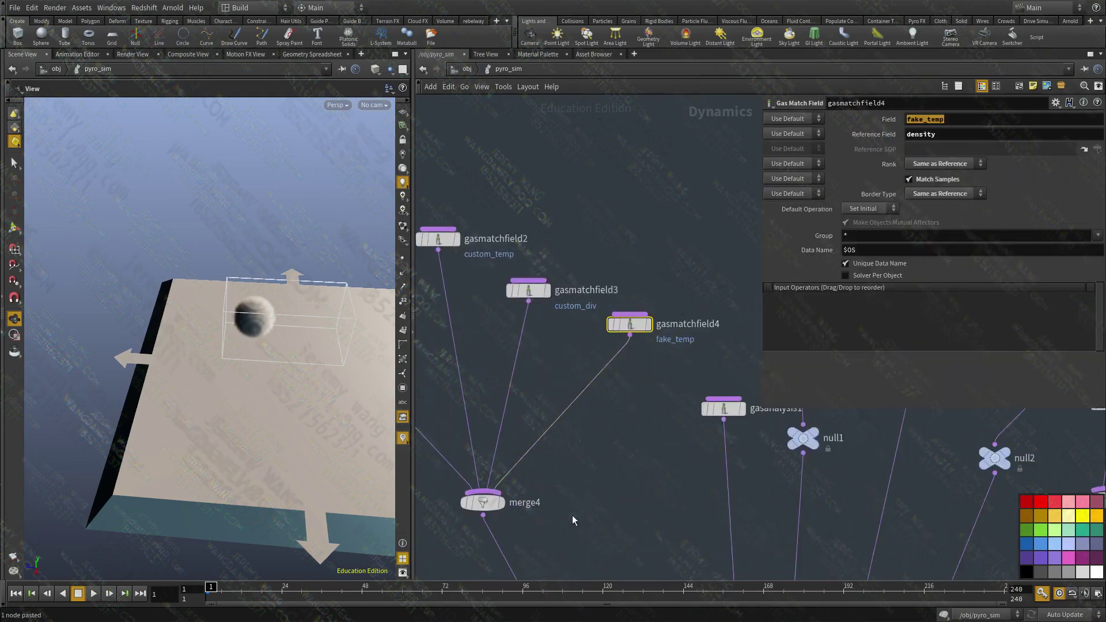
scroll(572, 515, down, 2)
middle_drag(572, 515, 308, 365)
scroll(308, 365, down, 2)
middle_drag(709, 414, 360, 365)
middle_drag(672, 448, 633, 421)
click(683, 438)
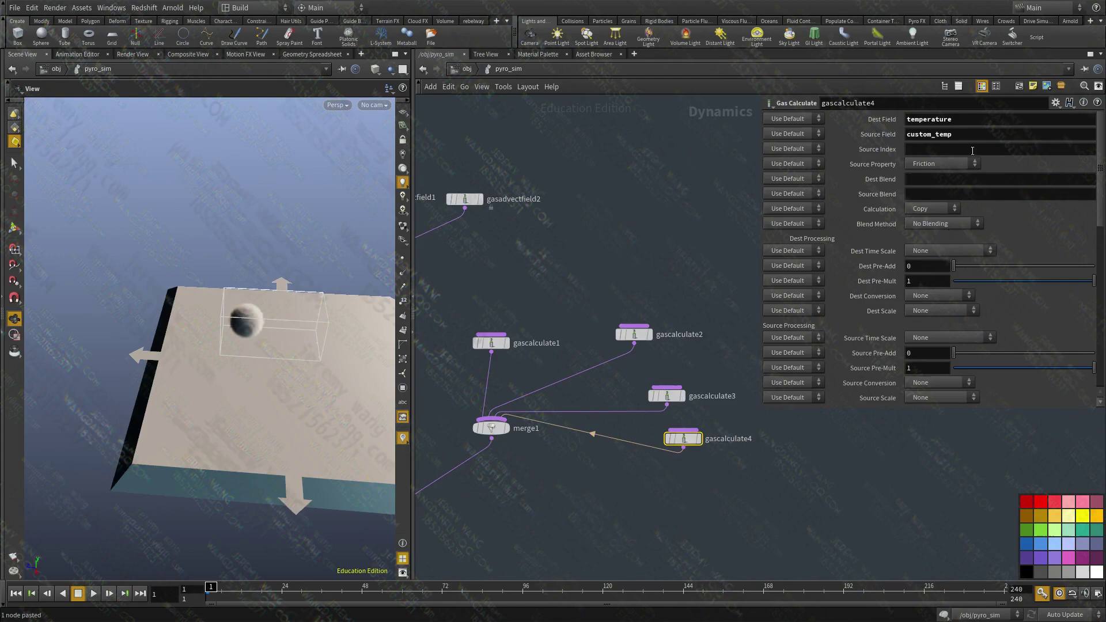
double_click(977, 118)
key(ctrl+v)
click(806, 506)
Step: Examine the clear_forcevel_temp and clamp_calm_sim nodes feeding merge3, including the decay setting of clamp_calm_sim1
middle_drag(805, 507, 825, 398)
scroll(825, 398, down, 1)
scroll(723, 462, down, 2)
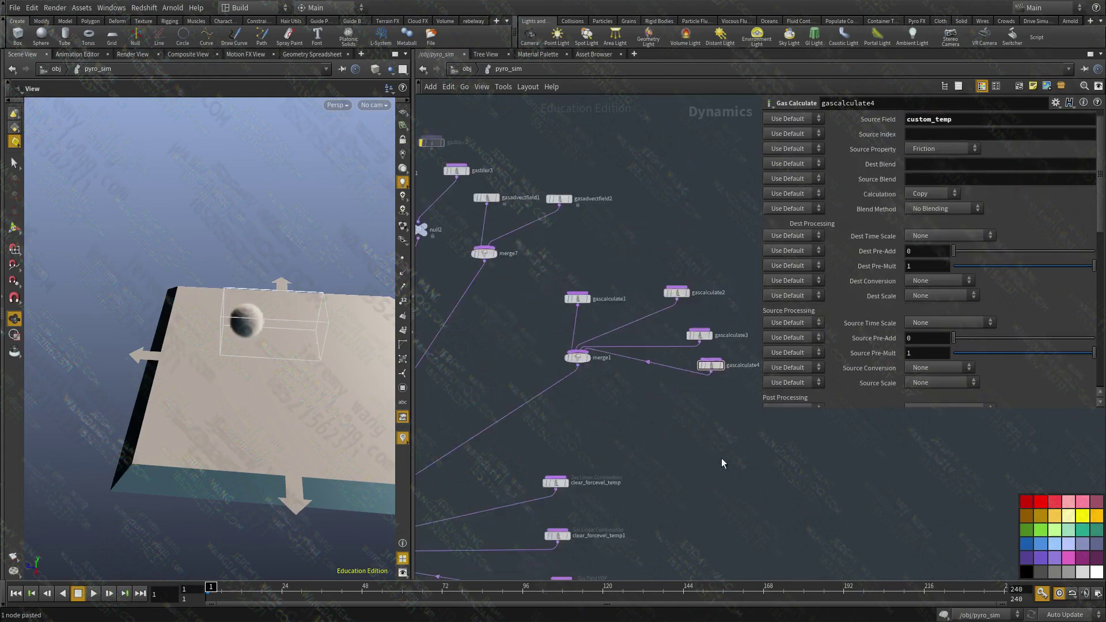
middle_drag(723, 462, 753, 384)
scroll(707, 462, down, 2)
middle_drag(708, 462, 775, 344)
middle_drag(640, 421, 563, 433)
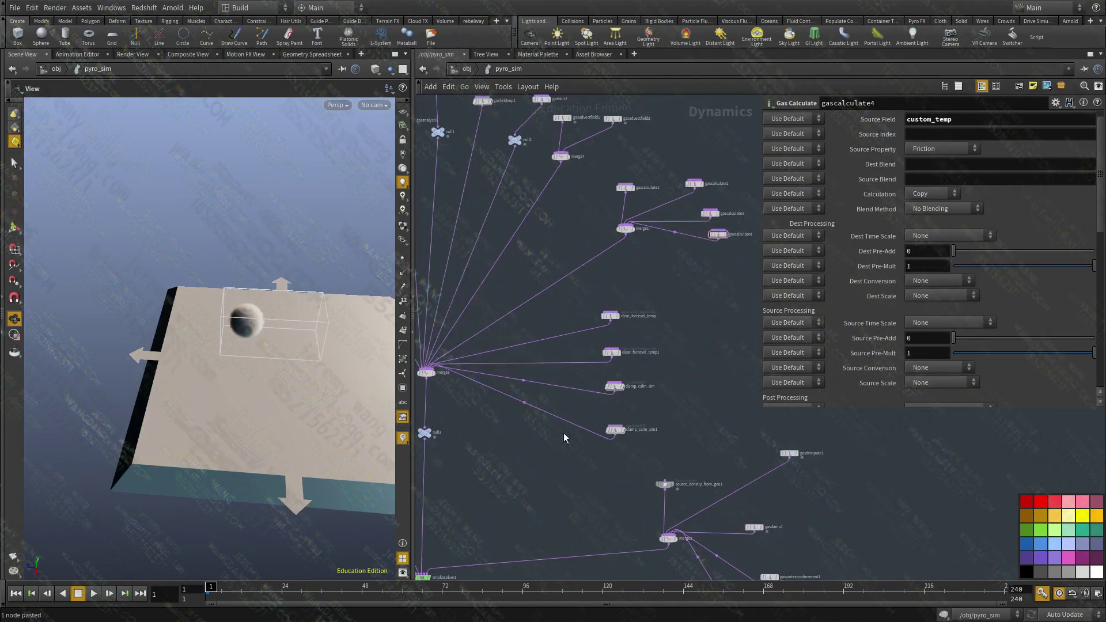
scroll(645, 392, up, 4)
click(585, 473)
scroll(671, 309, down, 2)
middle_drag(671, 309, 599, 407)
click(687, 240)
middle_drag(612, 535, 666, 408)
scroll(666, 408, up, 2)
click(566, 389)
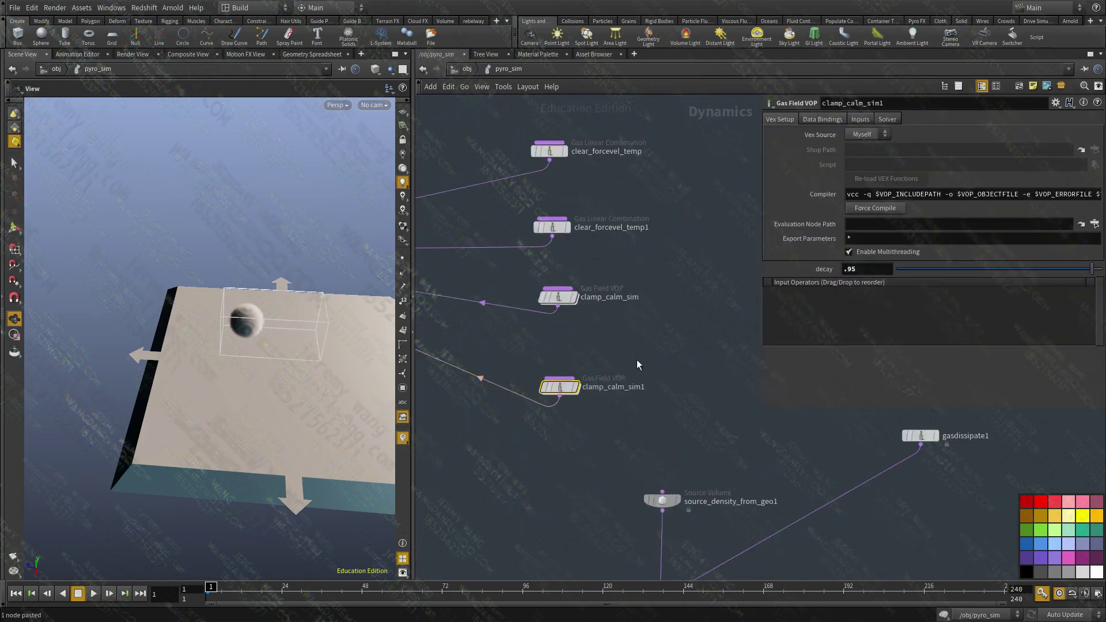
key(ctrl+c)
middle_drag(594, 432, 639, 373)
key(ctrl+v)
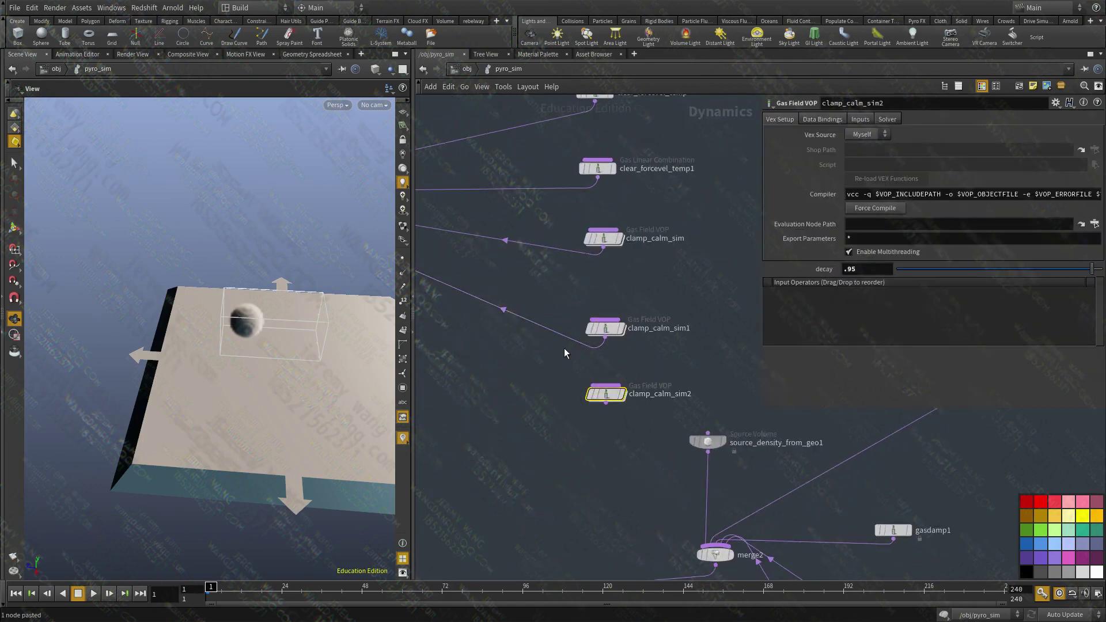
middle_drag(558, 373, 622, 410)
scroll(623, 411, down, 3)
middle_drag(505, 347, 556, 349)
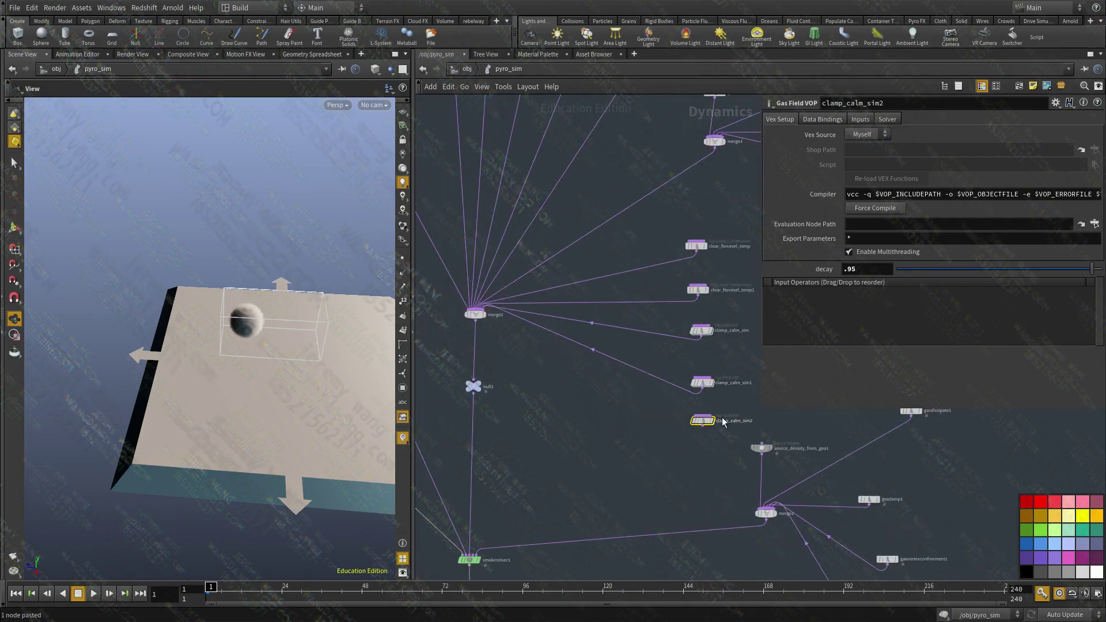
key(ctrl+x)
Step: Move clamp_calm_sim1 closer beneath clamp_calm_sim, and align gascalculate4 beneath gascalculate3
scroll(720, 380, up, 2)
middle_drag(679, 413, 661, 463)
scroll(661, 463, down, 1)
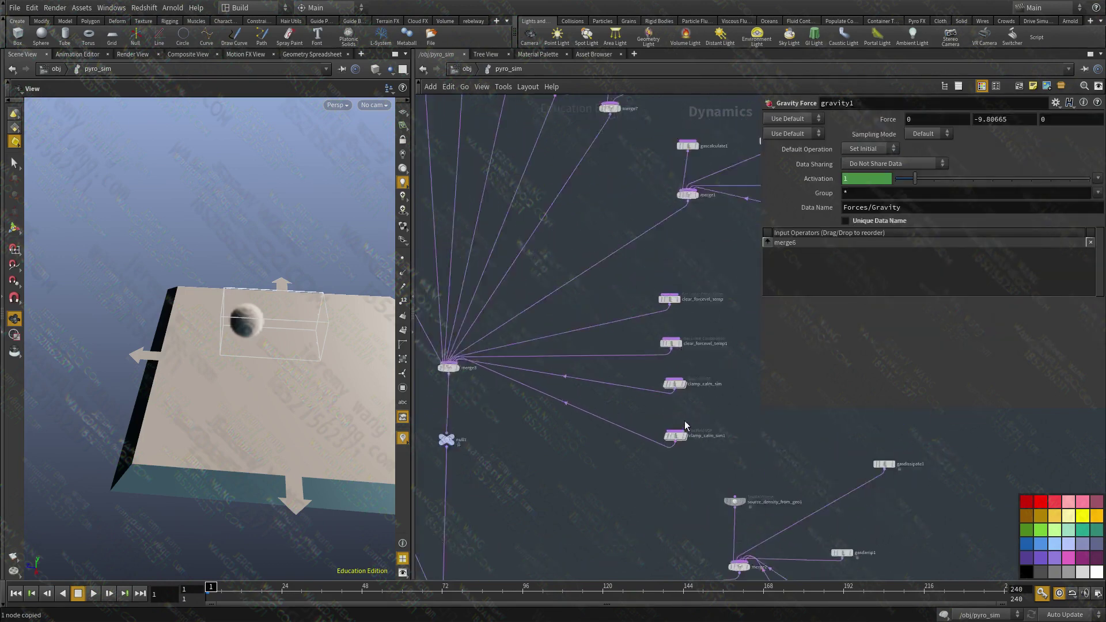
scroll(683, 421, up, 1)
drag(669, 440, 665, 417)
middle_drag(685, 269, 623, 285)
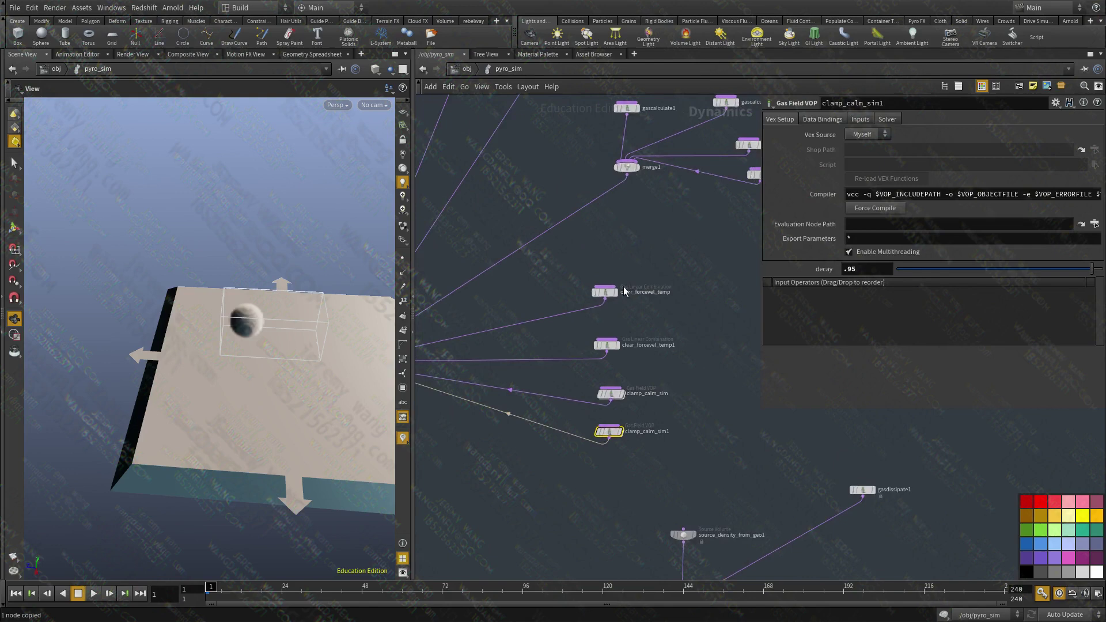
scroll(639, 284, up, 2)
middle_drag(635, 341, 432, 441)
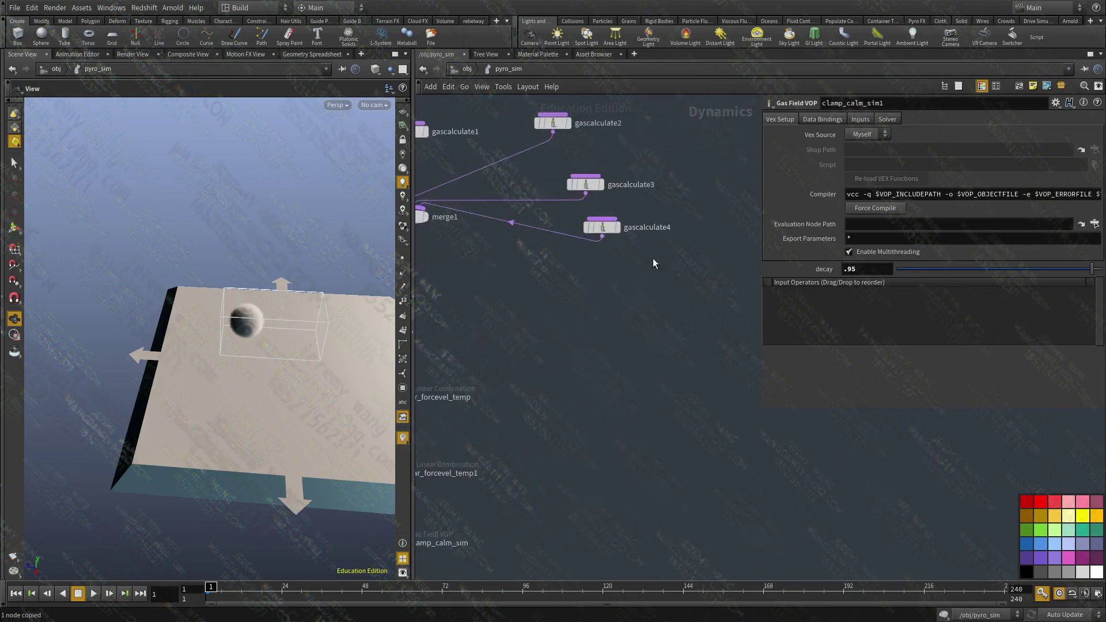
drag(602, 230, 588, 237)
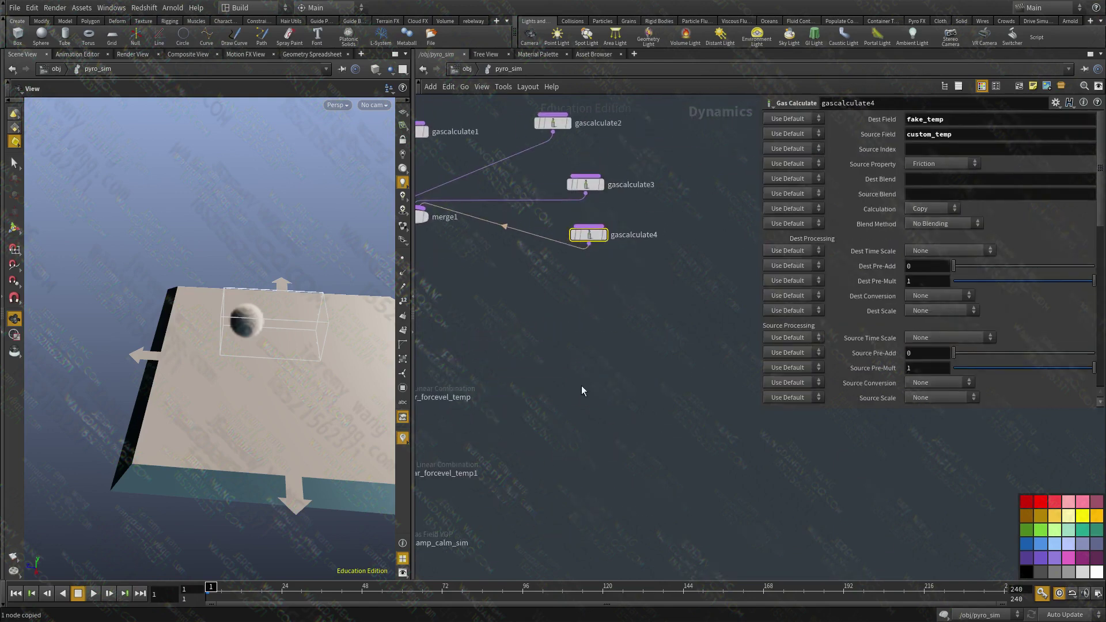
Step: Look into the VOP network inside clamp_calm_sim1 and return to the pyro_sim network
scroll(582, 387, down, 2)
middle_drag(470, 516, 606, 333)
scroll(656, 358, up, 2)
scroll(658, 354, down, 3)
scroll(603, 297, up, 3)
click(592, 258)
scroll(607, 330, up, 1)
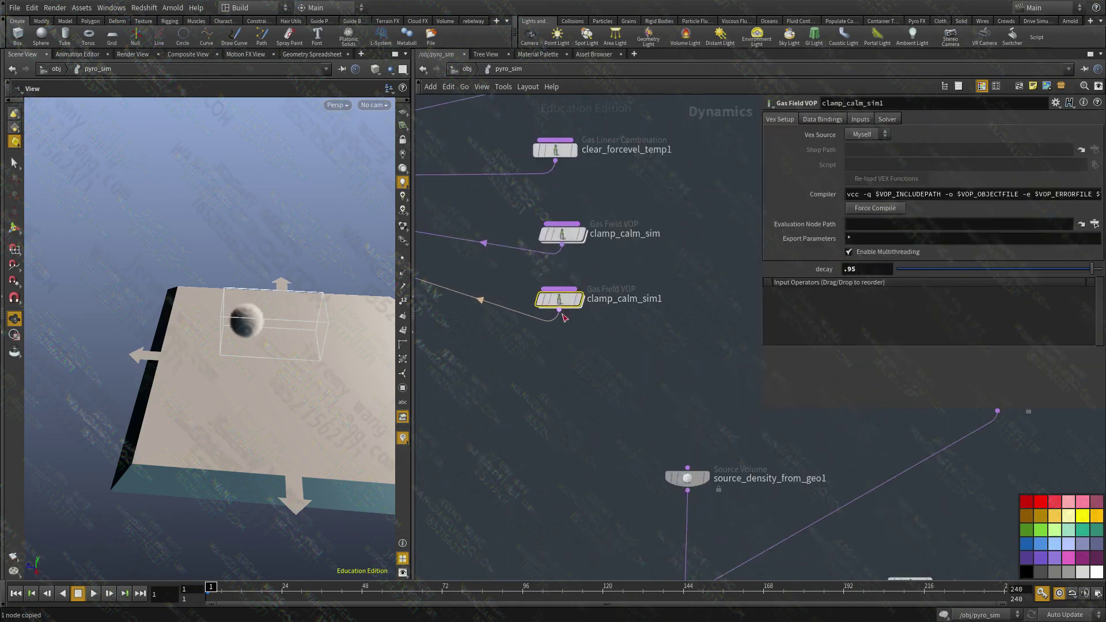
double_click(561, 300)
middle_drag(628, 392, 605, 472)
scroll(583, 502, down, 3)
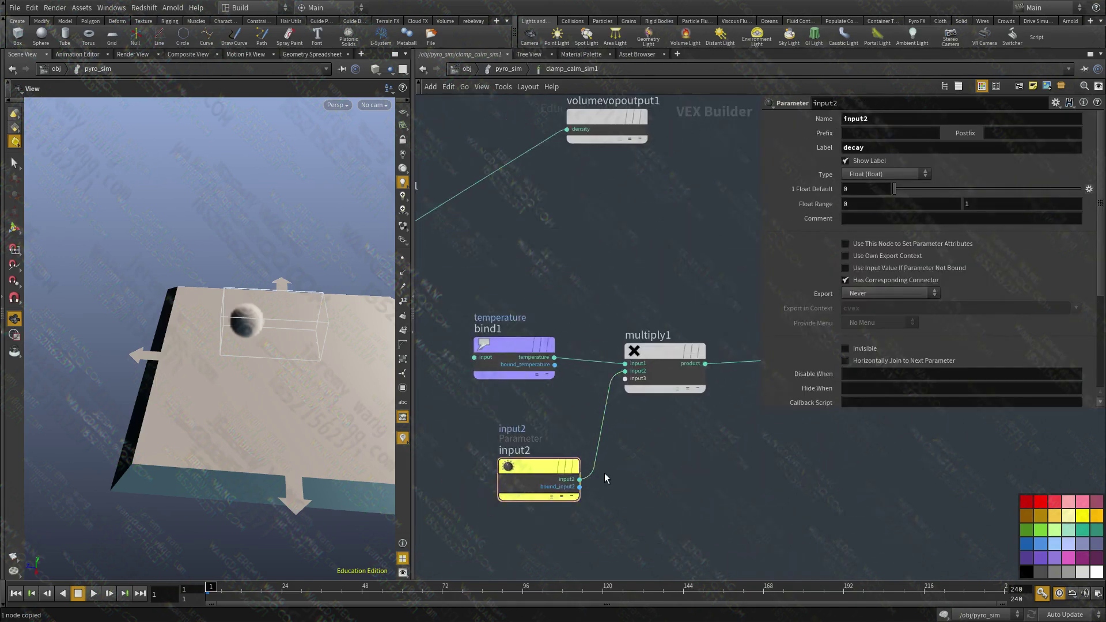
key(u)
Step: Rename the clamp_calm_sim1 node as decay_temperature
double_click(616, 298)
text(dec)
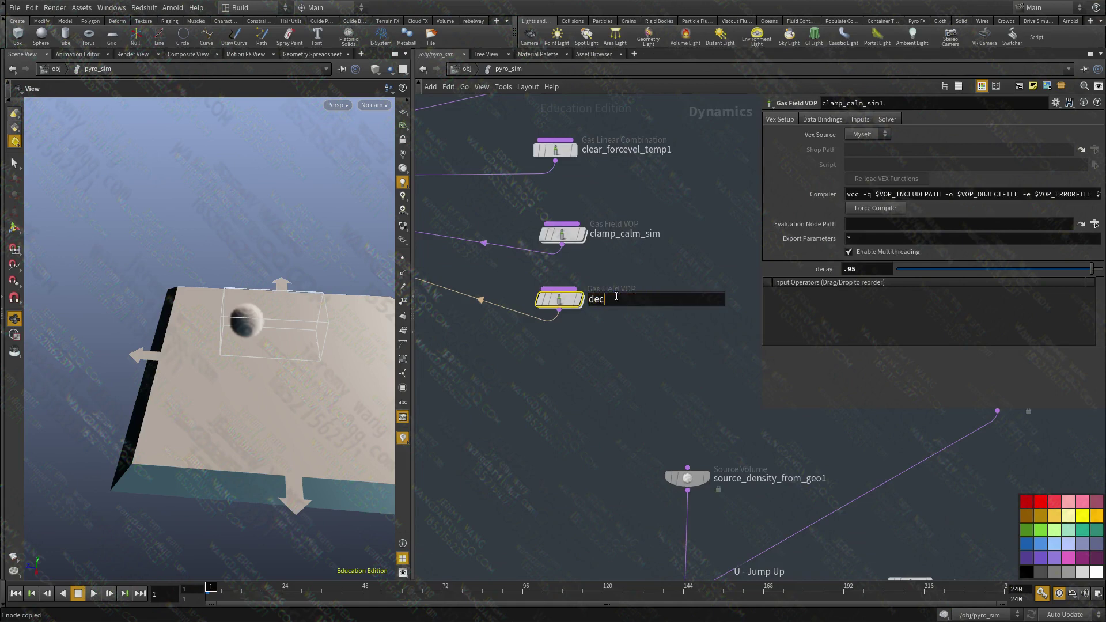
text(ay_temperature)
key(Return)
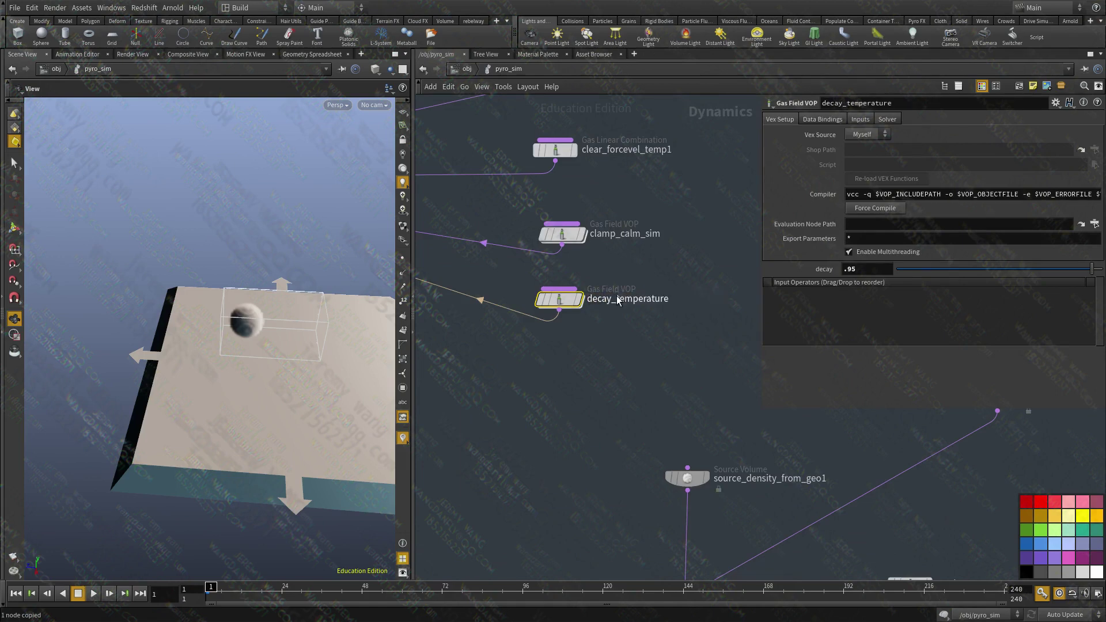
Step: Duplicate the decay_temperature node below the original and connect the copy to merge3
key(ctrl+c)
key(ctrl+v)
drag(549, 378, 565, 392)
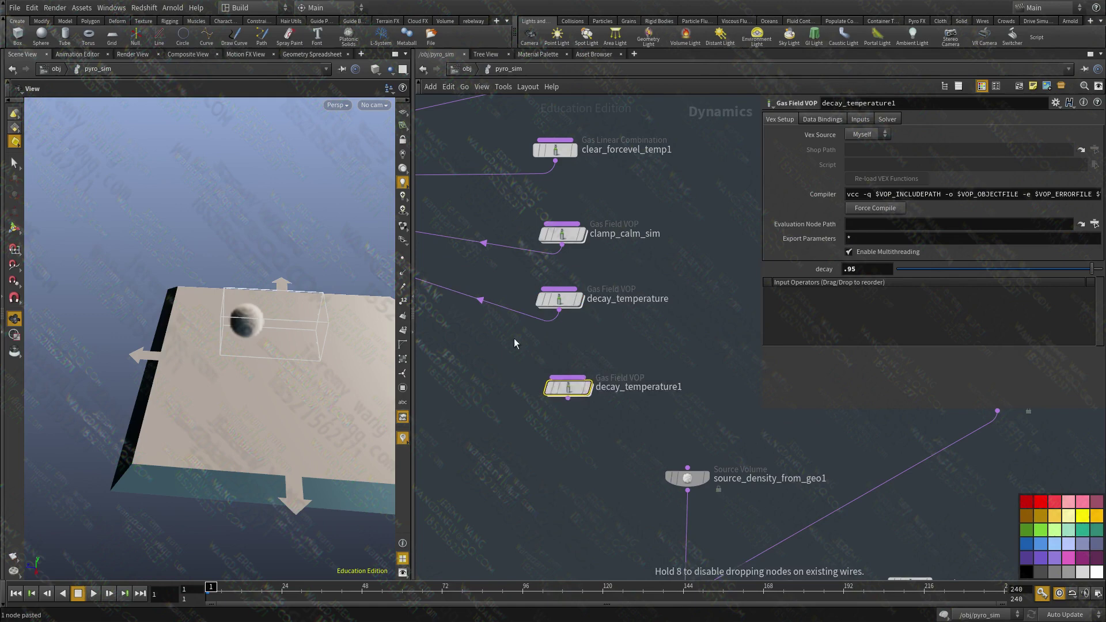
scroll(469, 347, down, 3)
middle_drag(469, 347, 657, 388)
click(479, 313)
click(718, 404)
scroll(734, 396, up, 3)
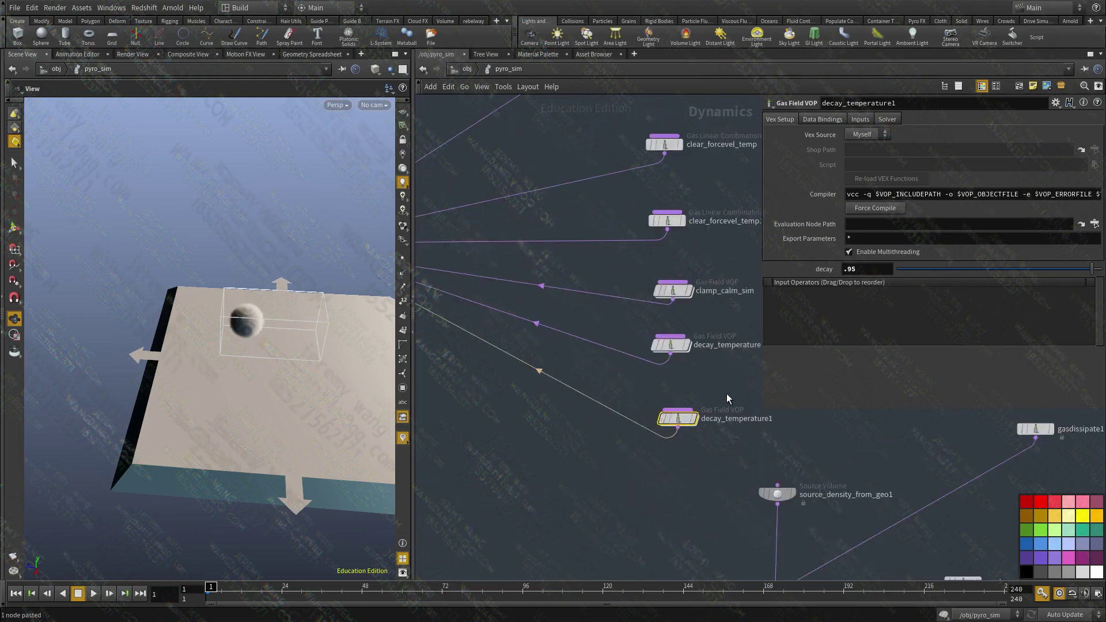
Step: Inside decay_temperature1, set the Name of bind1 to fake_temp and return to the pyro_sim network
double_click(671, 418)
middle_drag(653, 408, 618, 419)
click(619, 420)
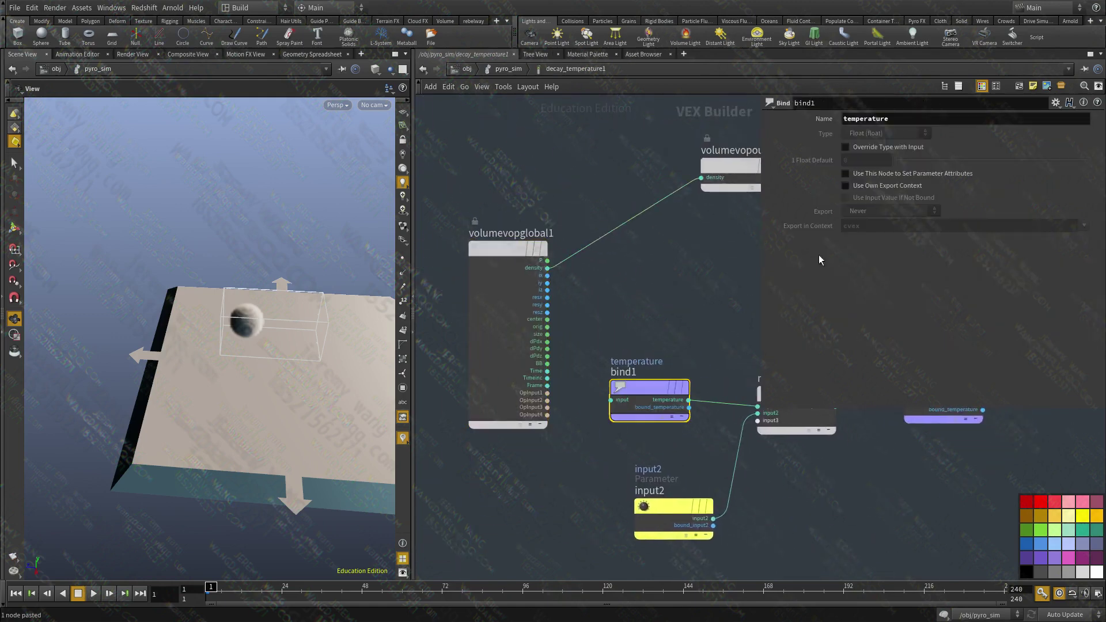
drag(897, 119, 581, 117)
key(ctrl+v)
key(ctrl+a)
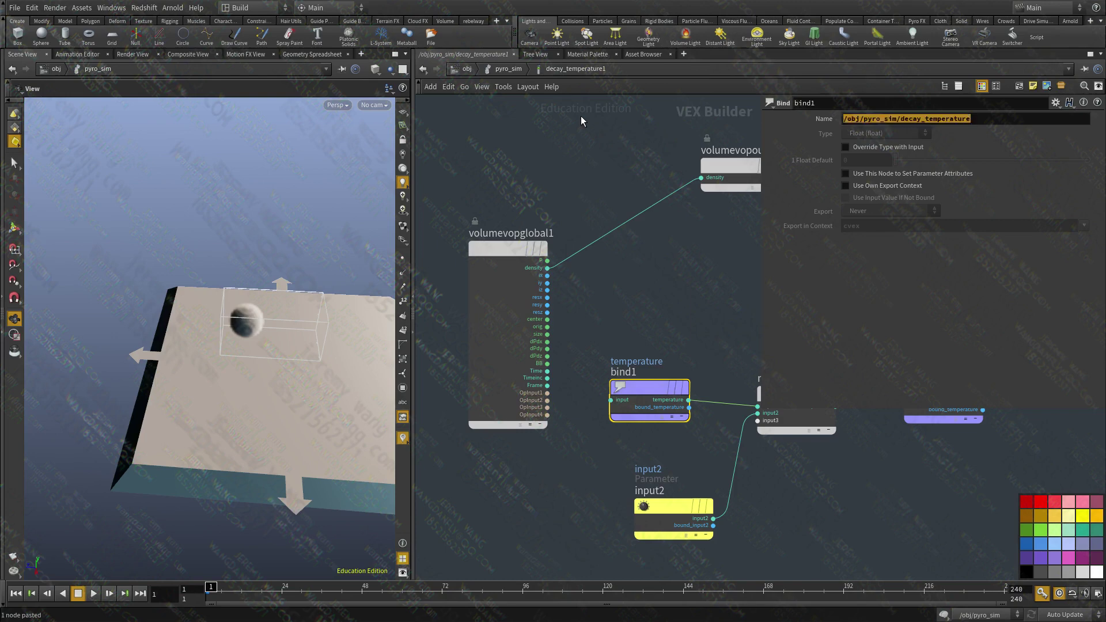
text(fake_temp)
key(ctrl+a)
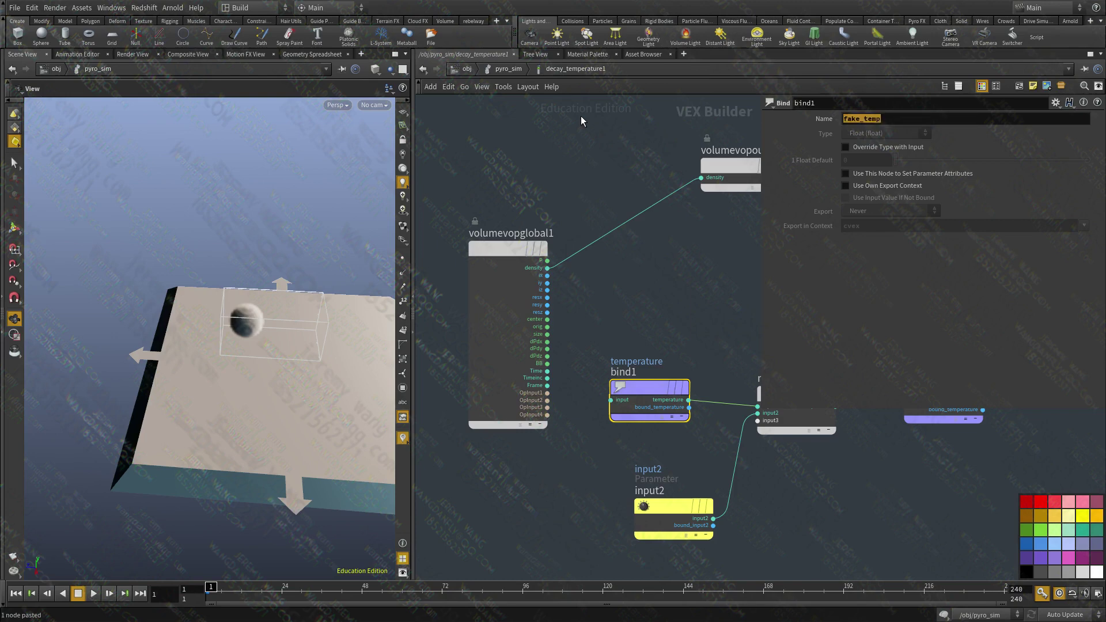
key(Return)
middle_drag(643, 281, 589, 340)
key(u)
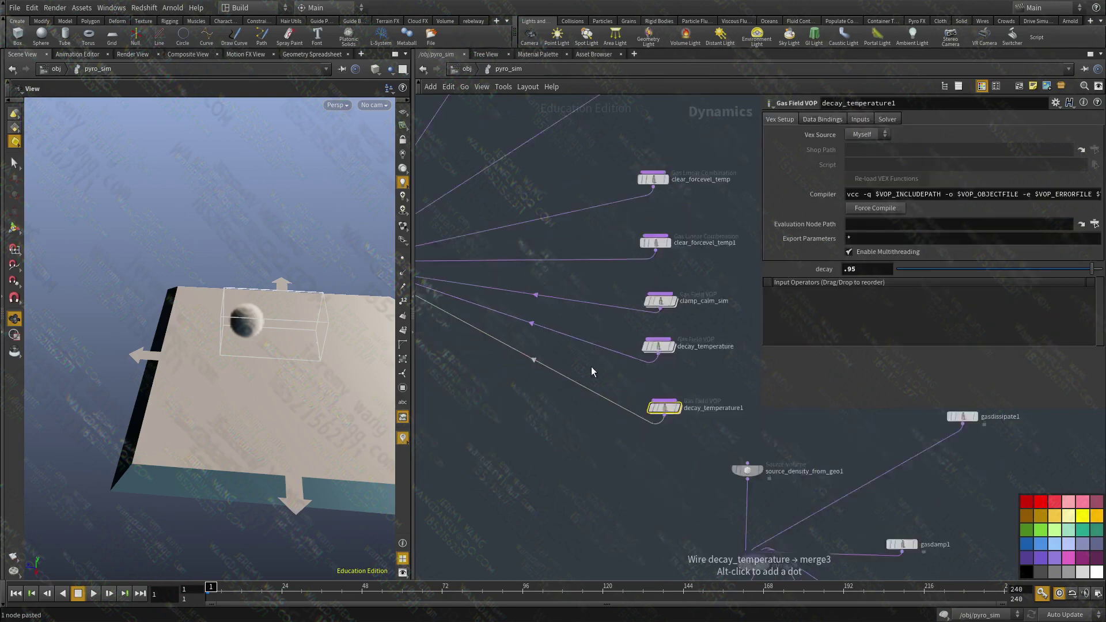
Step: Check the Dest Field and Source Field settings of gascalculate2, gascalculate3 and gascalculate4
scroll(599, 369, down, 1)
middle_drag(743, 273, 536, 466)
scroll(617, 303, up, 2)
click(550, 298)
click(545, 248)
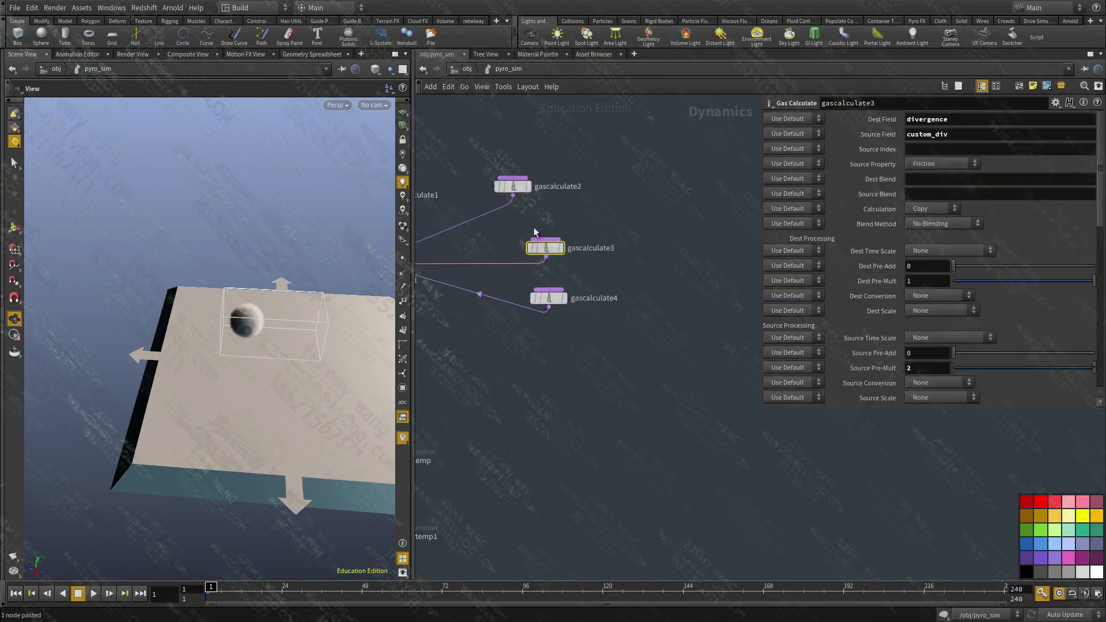
click(513, 186)
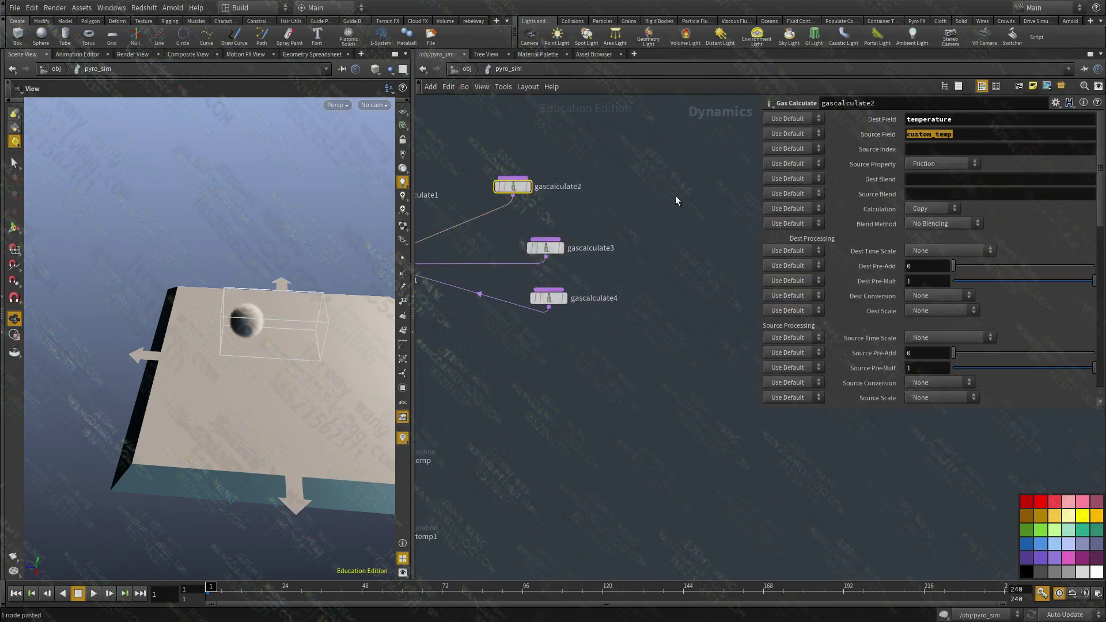
middle_drag(589, 377, 633, 367)
click(593, 288)
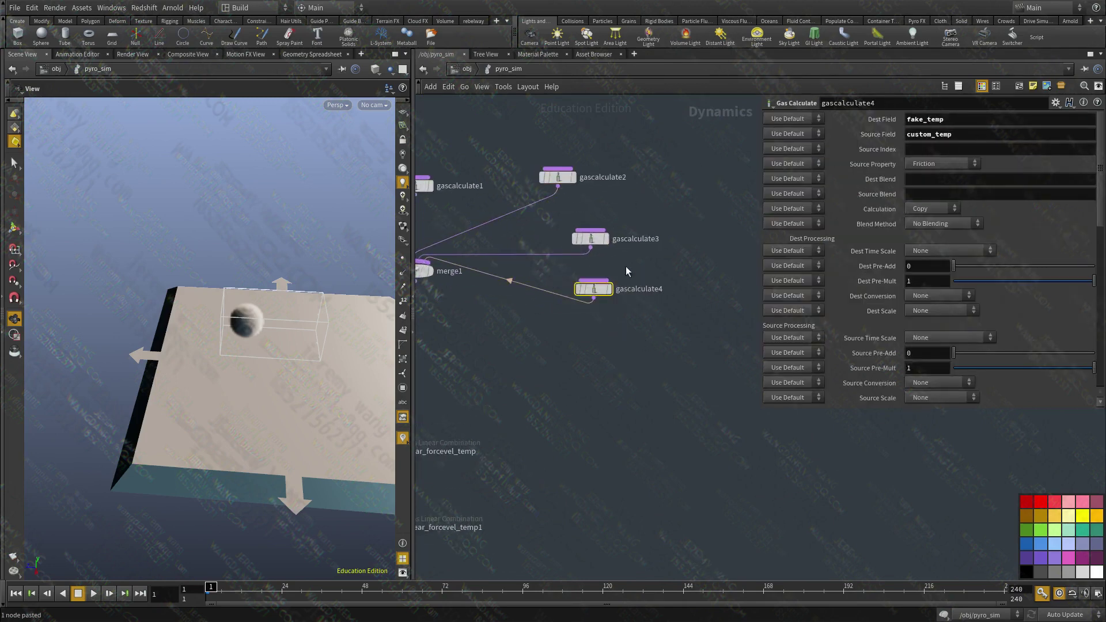
Step: Inside decay_temperature1, set the Name of bind2 to fake_temp, copied from gascalculate4's Dest Field, and return to the pyro_sim network
double_click(968, 124)
scroll(567, 387, down, 3)
middle_drag(536, 423, 733, 174)
scroll(618, 359, up, 3)
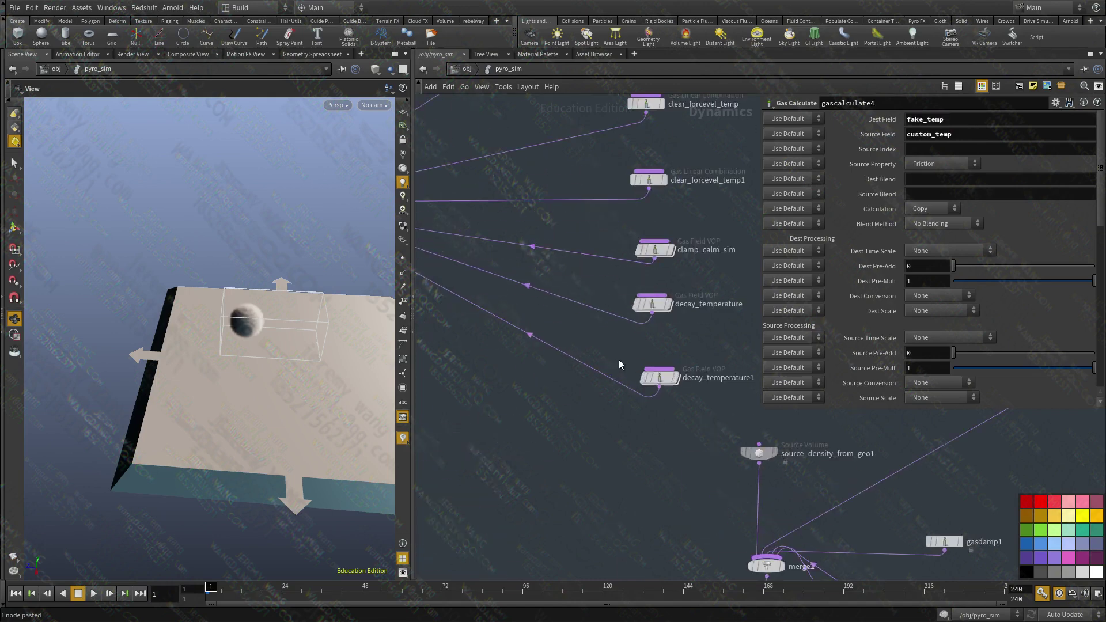
double_click(659, 380)
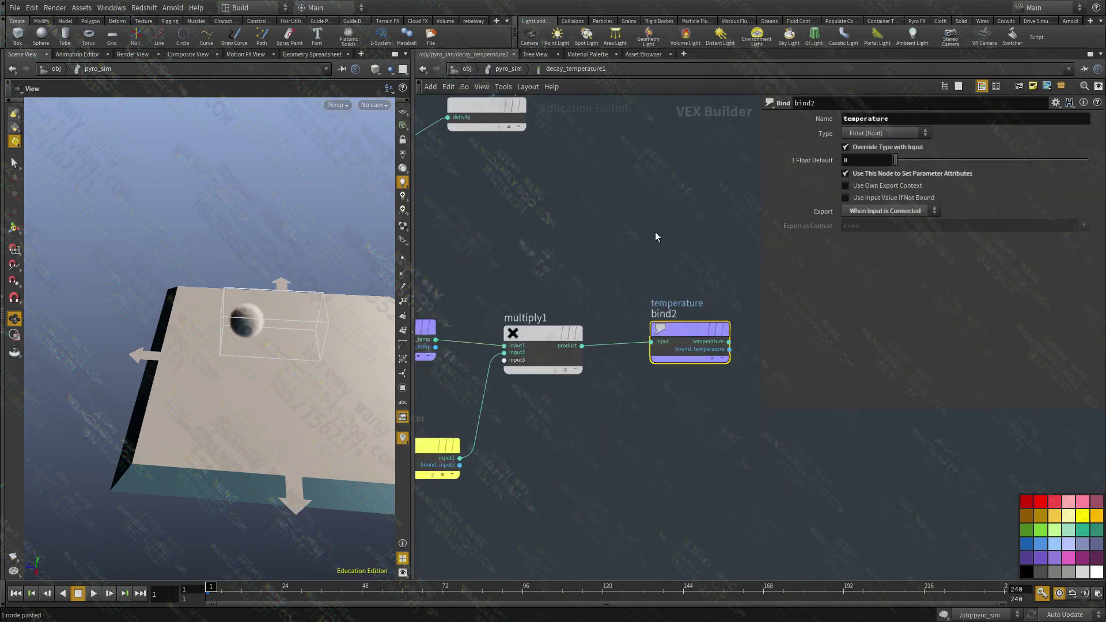
double_click(901, 122)
key(ctrl+v)
click(657, 258)
middle_drag(653, 251, 639, 317)
key(u)
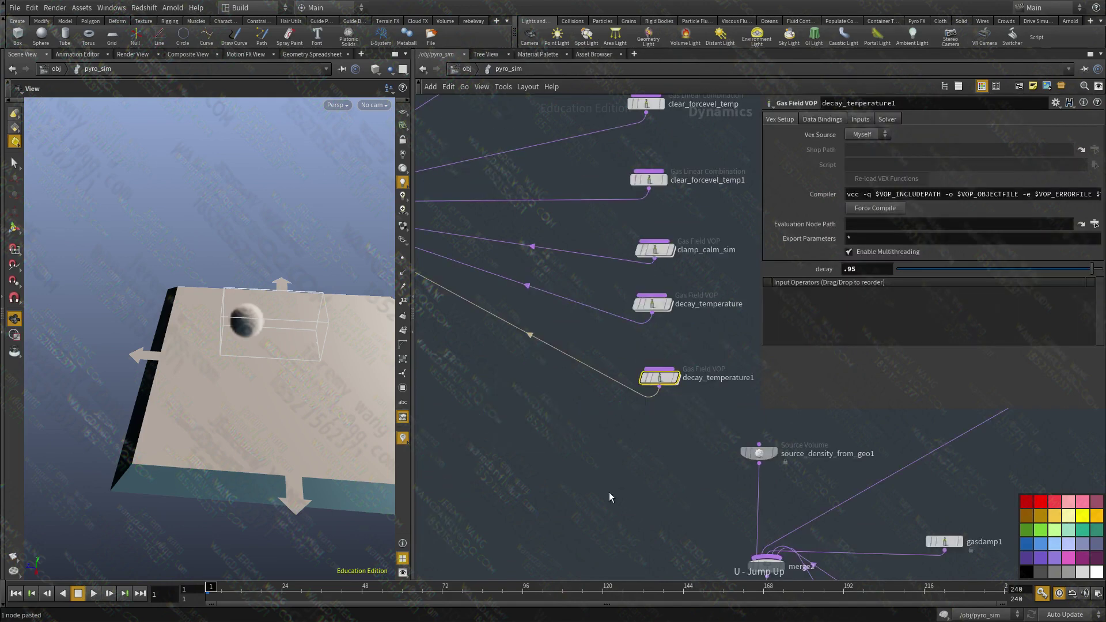
Step: Set the decay of decay_temperature1 to .5
drag(883, 266, 716, 246)
text(.5)
key(Return)
Step: Examine the simulation settings of smokesolver1, including its cooling rate and buoyancy lift
scroll(624, 375, down, 3)
middle_drag(571, 477, 731, 302)
scroll(662, 375, up, 2)
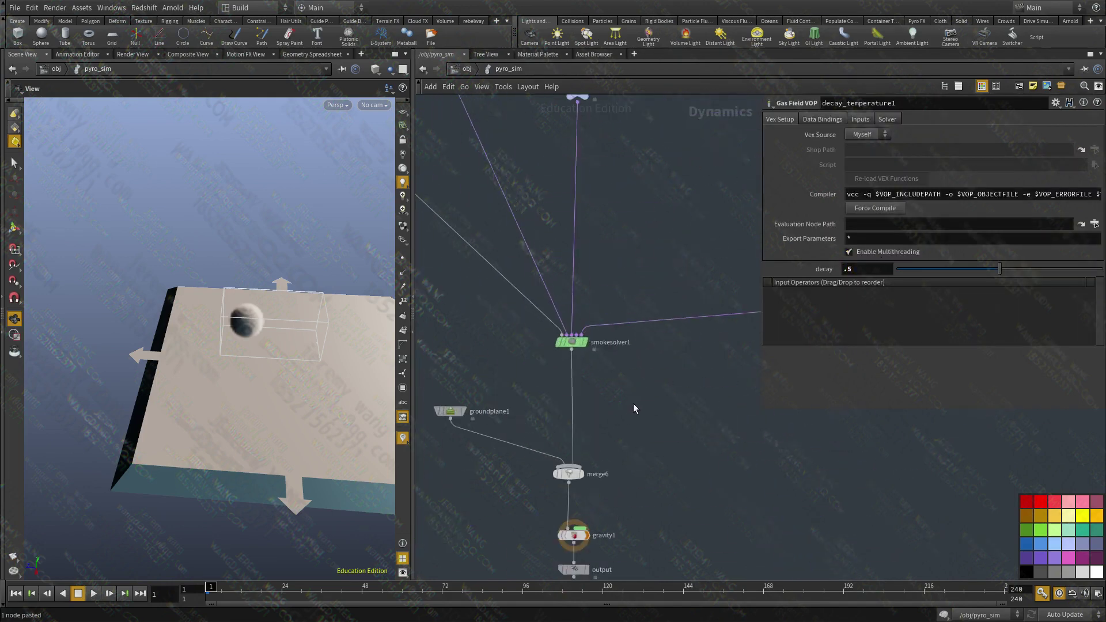
click(572, 342)
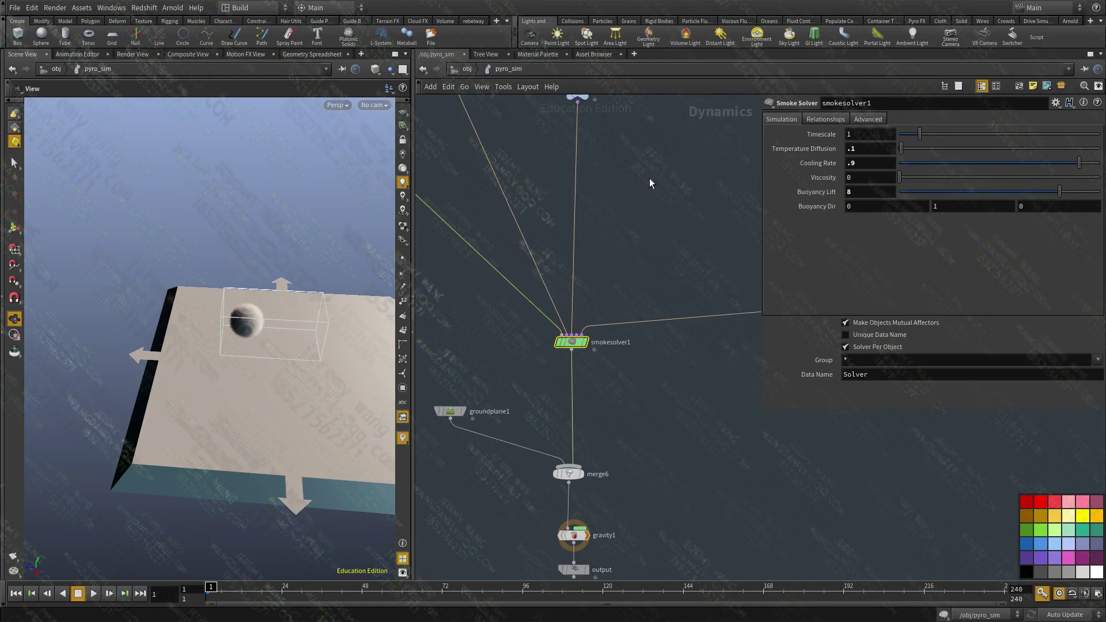
middle_drag(617, 291, 613, 330)
scroll(614, 330, down, 3)
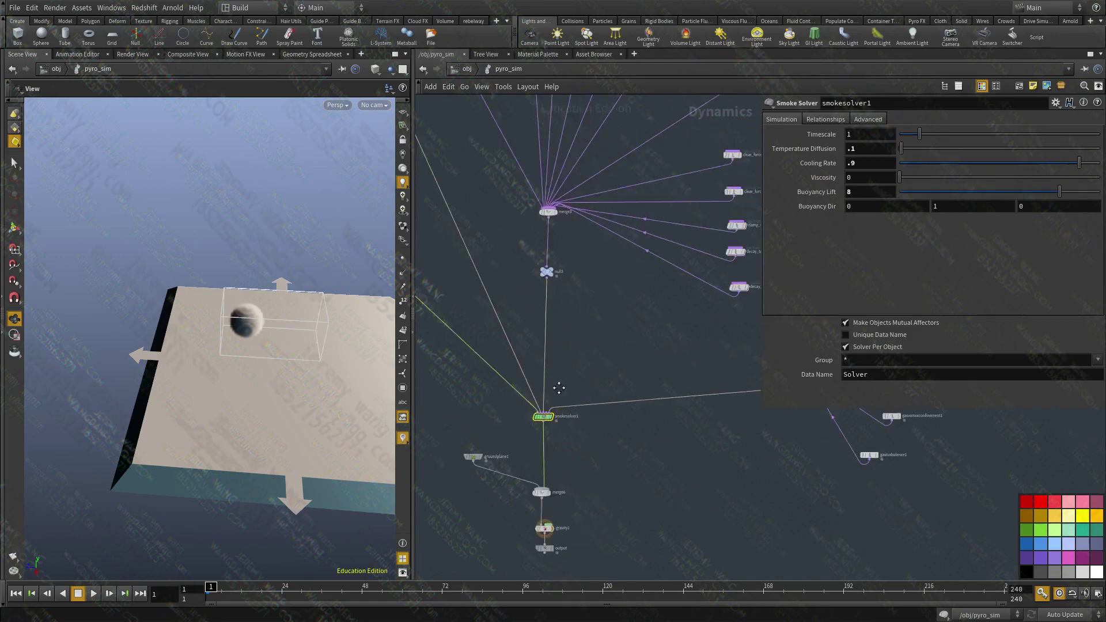
Step: Compare the Dest Field and Source Field of the gascalculate2, gascalculate3 and gascalculate4 nodes
middle_drag(560, 388, 564, 344)
middle_drag(656, 229, 506, 473)
scroll(623, 289, up, 5)
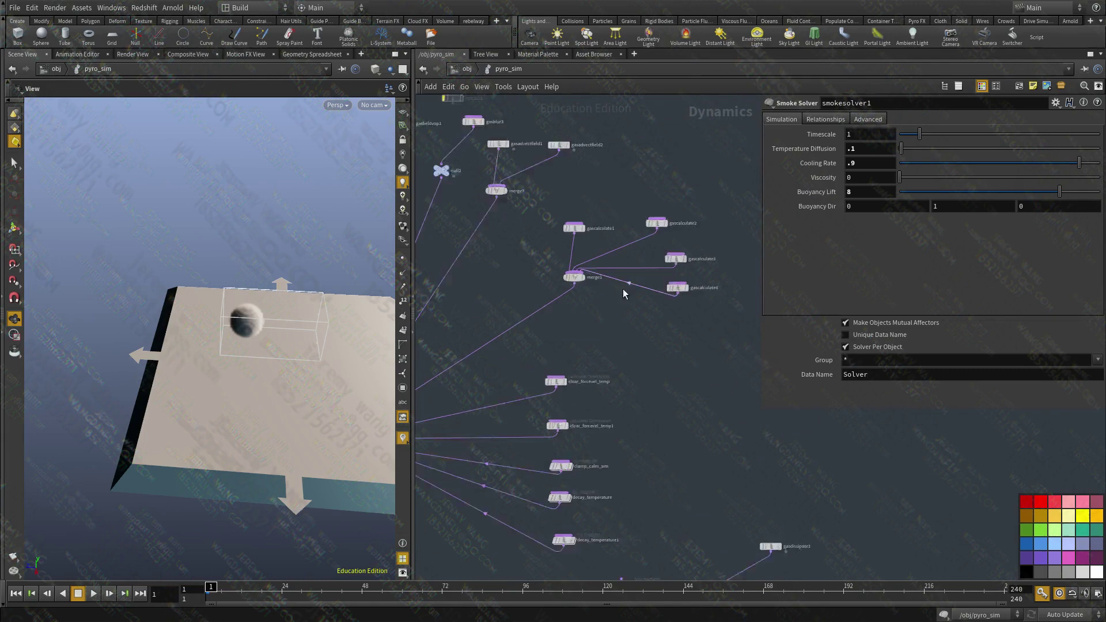
middle_drag(715, 135, 532, 344)
click(575, 260)
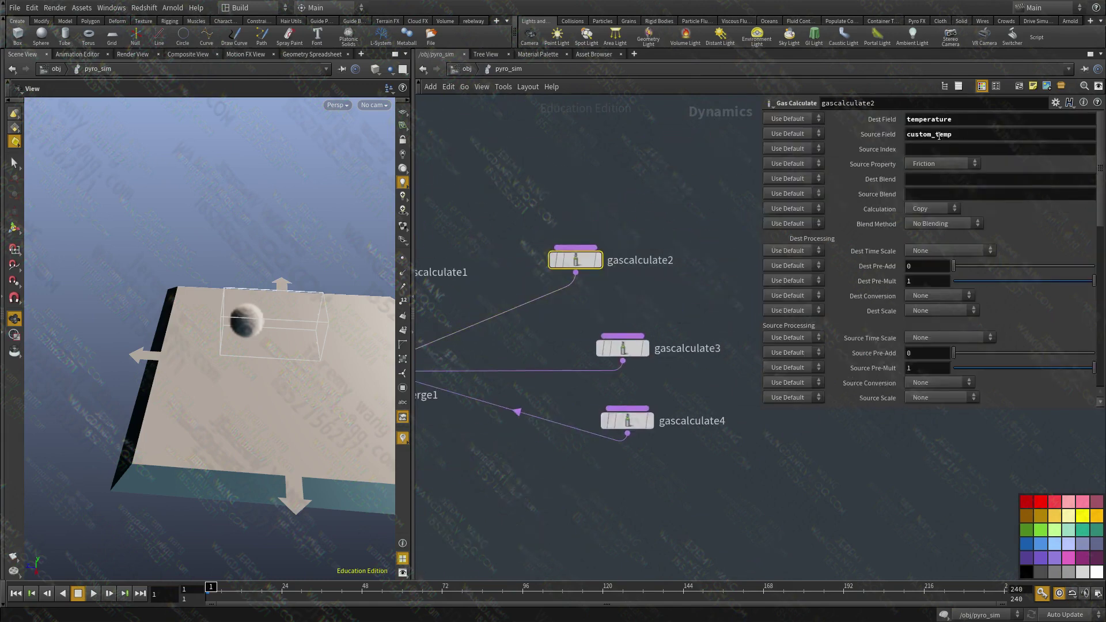
double_click(973, 122)
click(622, 347)
click(627, 421)
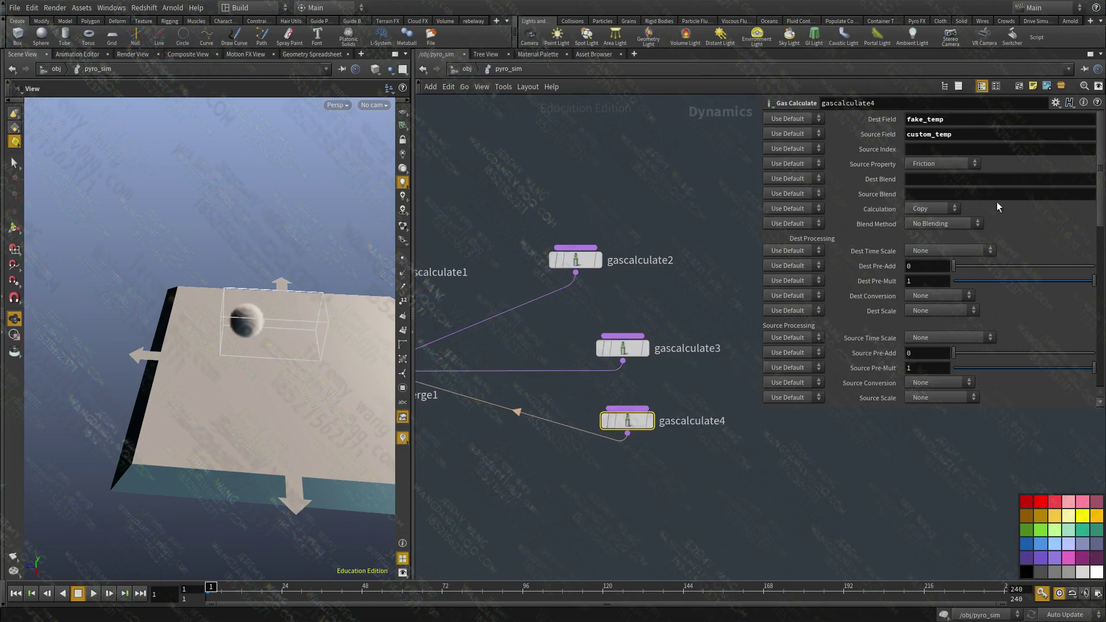
Step: Copy fake_temp from gascalculate4's Dest Field and use it to rename the gascalculate4 node
double_click(930, 134)
double_click(945, 119)
key(ctrl+c)
click(699, 426)
key(ctrl+v)
click(683, 523)
Step: Rename the decay_temperature1 node to decay_fake_temp
scroll(634, 523, down, 4)
middle_drag(593, 527, 714, 242)
scroll(625, 449, up, 1)
click(624, 396)
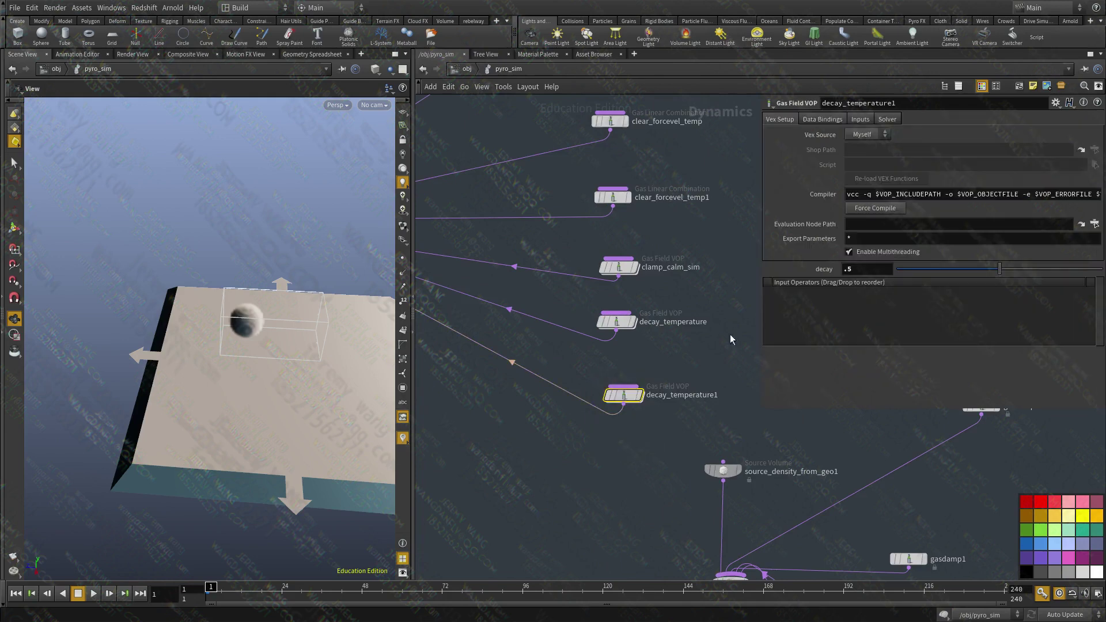
click(671, 395)
drag(671, 396, 766, 396)
key(ctrl+v)
click(562, 451)
Step: Set the Emission Field in the pyro smoke object's Multi guide settings to fake_temp
scroll(594, 436, down, 3)
middle_drag(596, 449, 763, 362)
scroll(686, 386, down, 3)
scroll(672, 302, up, 3)
middle_drag(495, 279, 557, 223)
click(622, 347)
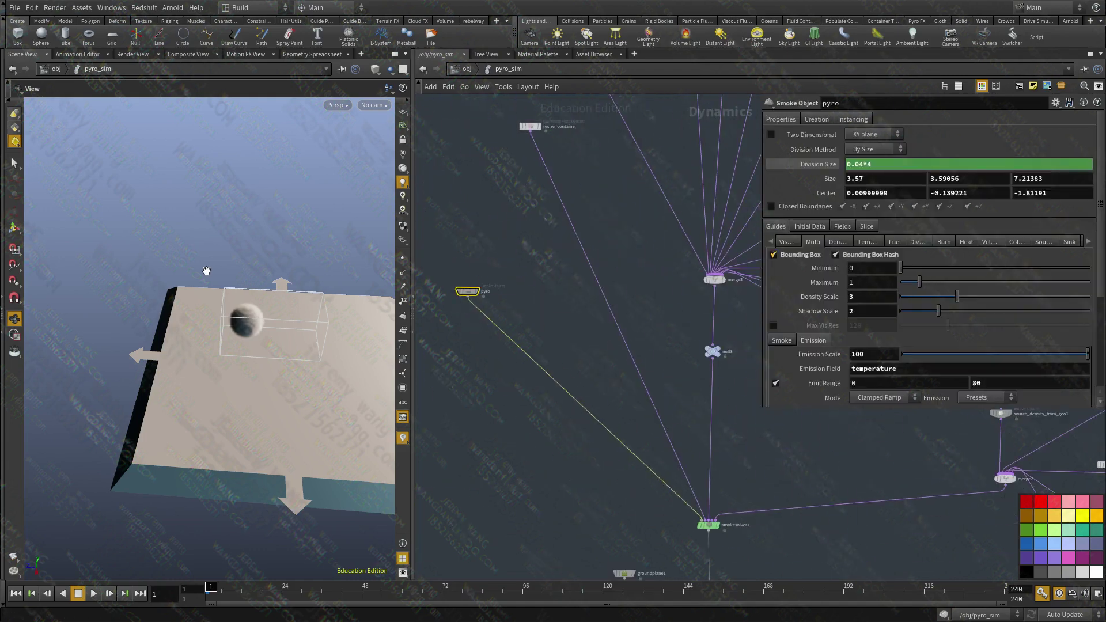
middle_drag(343, 411, 316, 344)
middle_drag(628, 504, 546, 381)
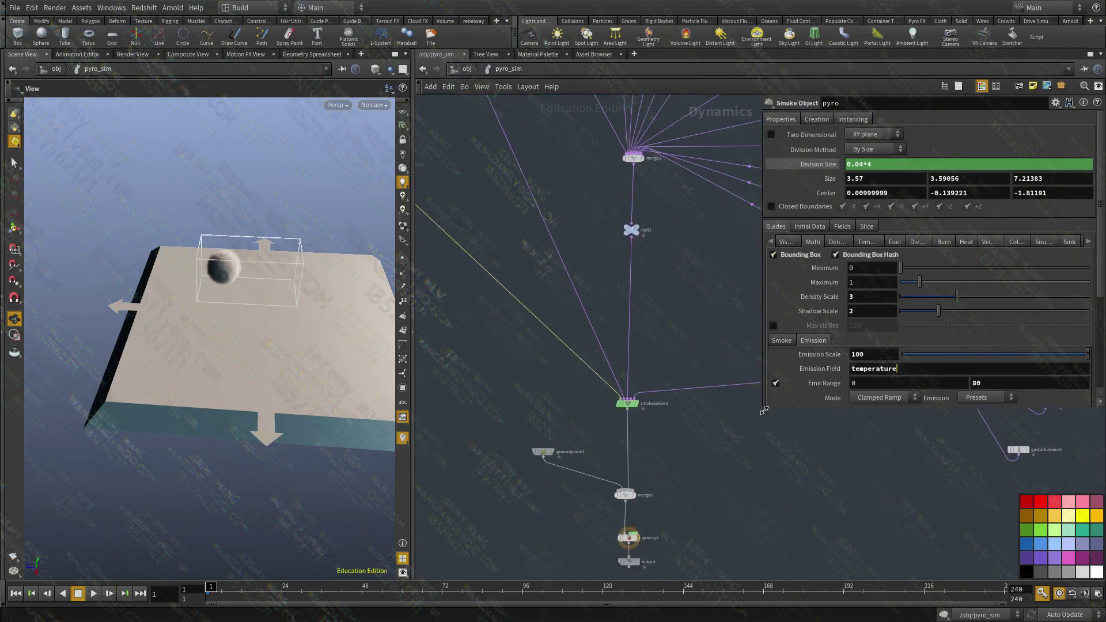
drag(764, 410, 761, 531)
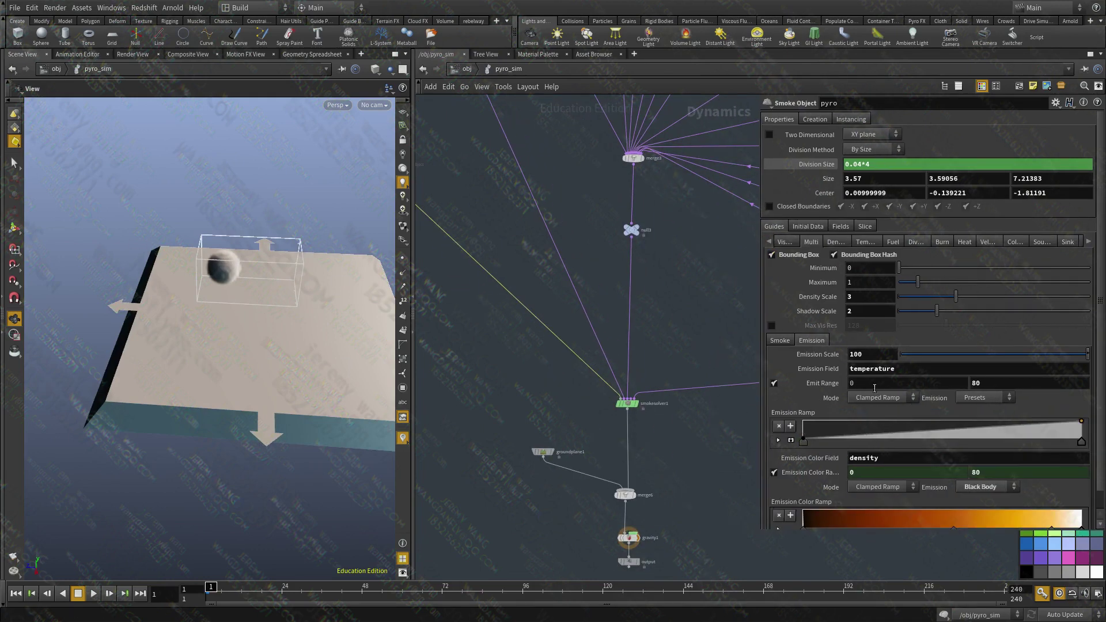
double_click(872, 369)
text(fake_temp)
Step: Play the simulation, go back to frame 29 and examine the glowing smoke from above
middle_drag(644, 448, 579, 399)
scroll(596, 438, up, 2)
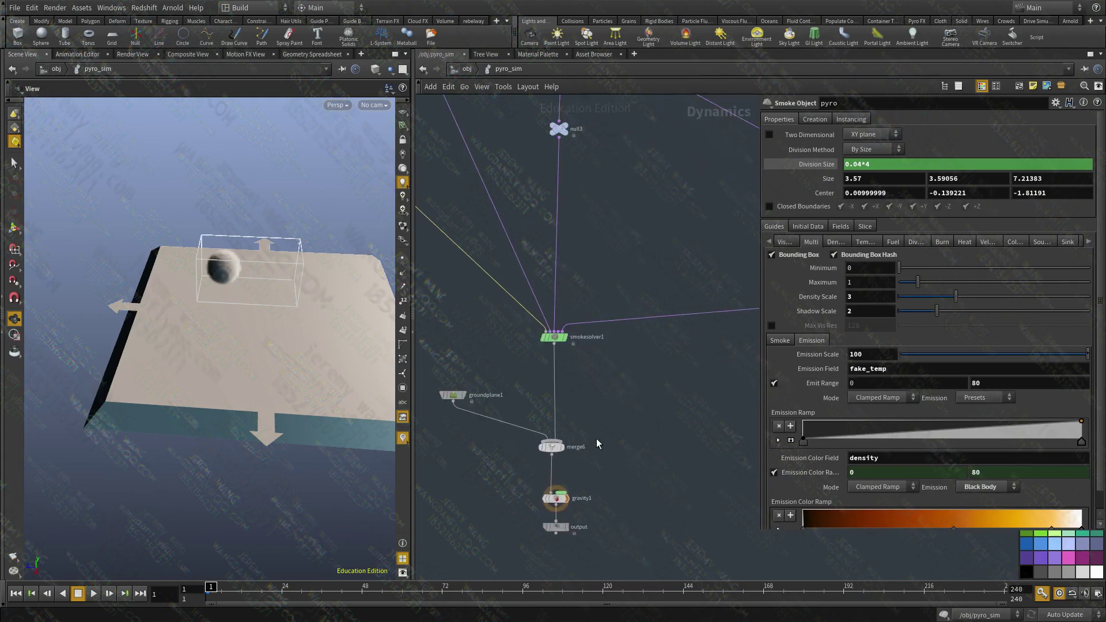
click(93, 594)
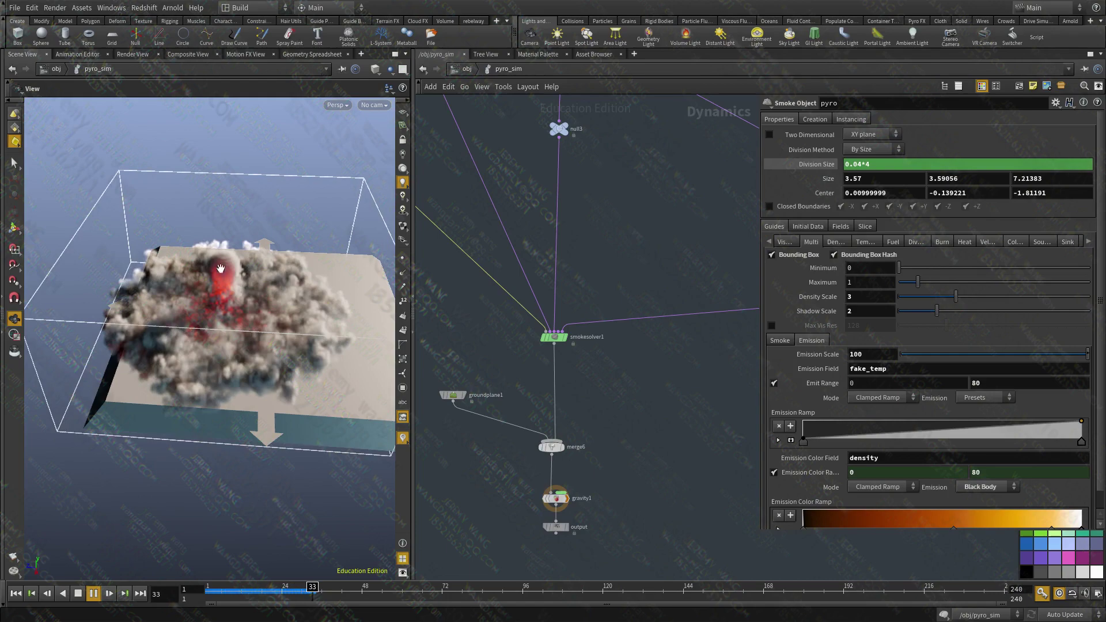
drag(205, 342, 237, 422)
drag(308, 591, 299, 591)
drag(201, 337, 168, 376)
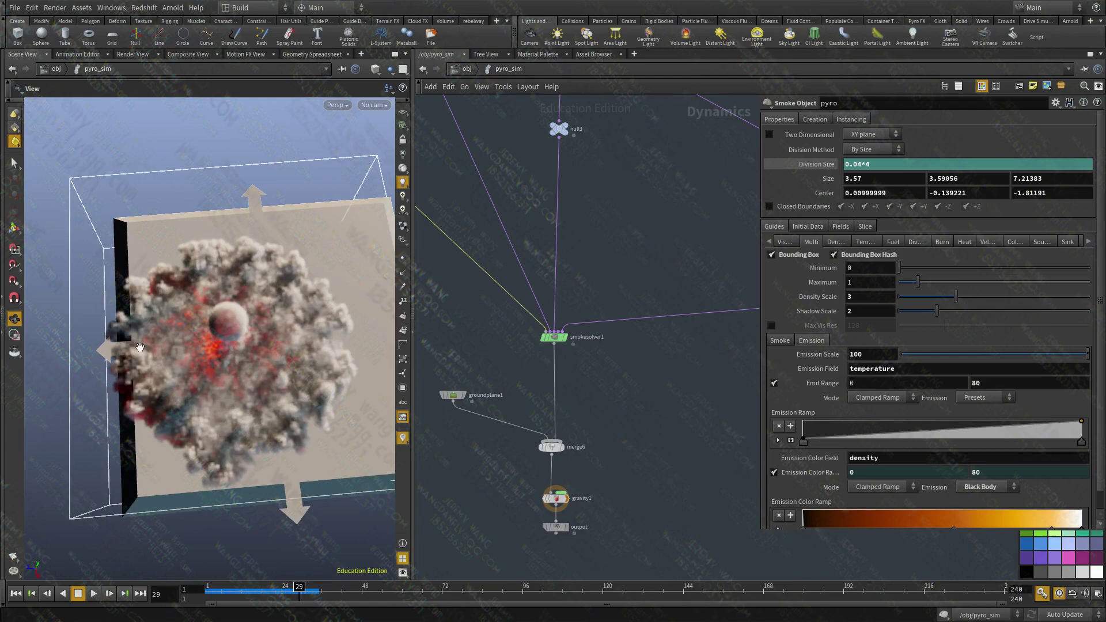
Step: Inside decay_fake_temp, check the field name bound by bind1, and return to the pyro_sim network
middle_drag(710, 231, 390, 427)
scroll(575, 343, up, 3)
drag(638, 403, 464, 383)
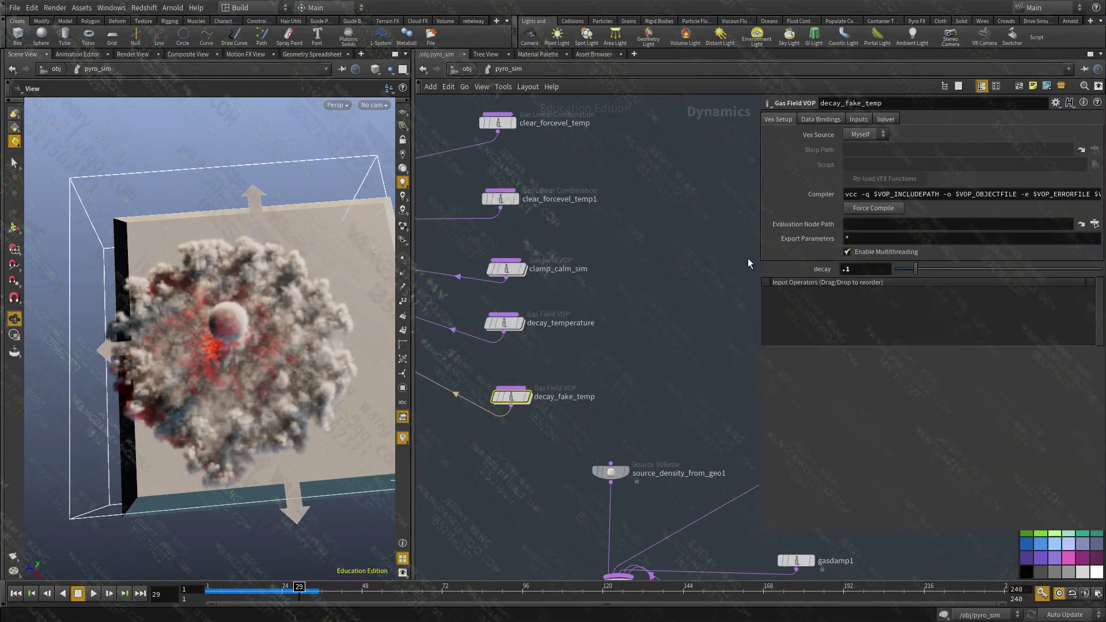
double_click(507, 397)
middle_drag(640, 443, 737, 314)
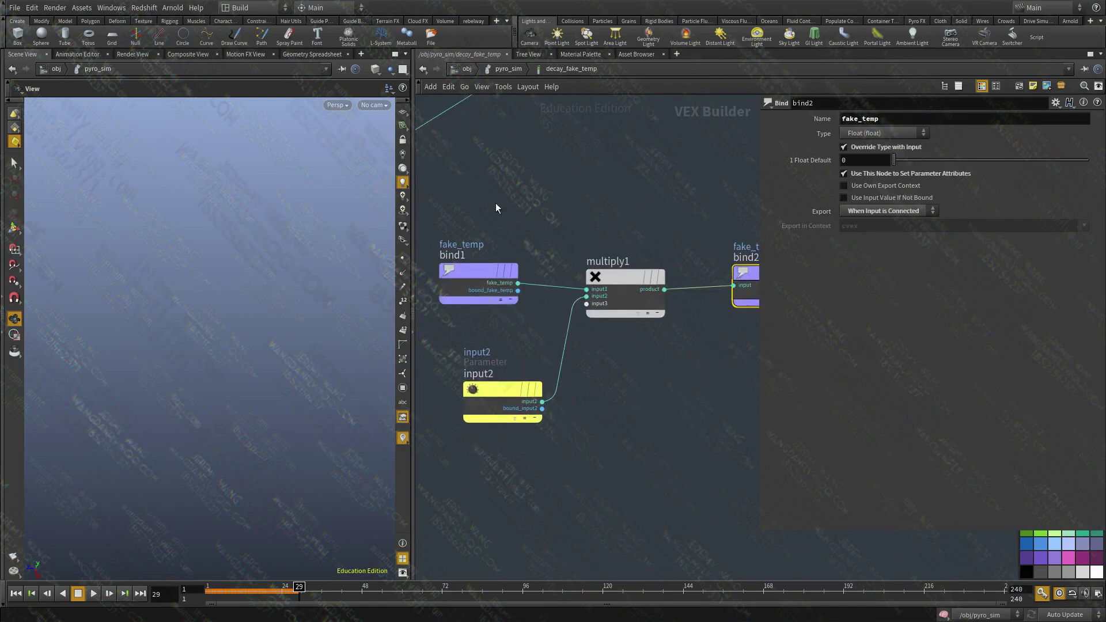
click(489, 269)
click(620, 440)
middle_drag(676, 423, 646, 273)
key(u)
Step: Run the first few frames of the simulation from frame 1 and stop it
click(515, 341)
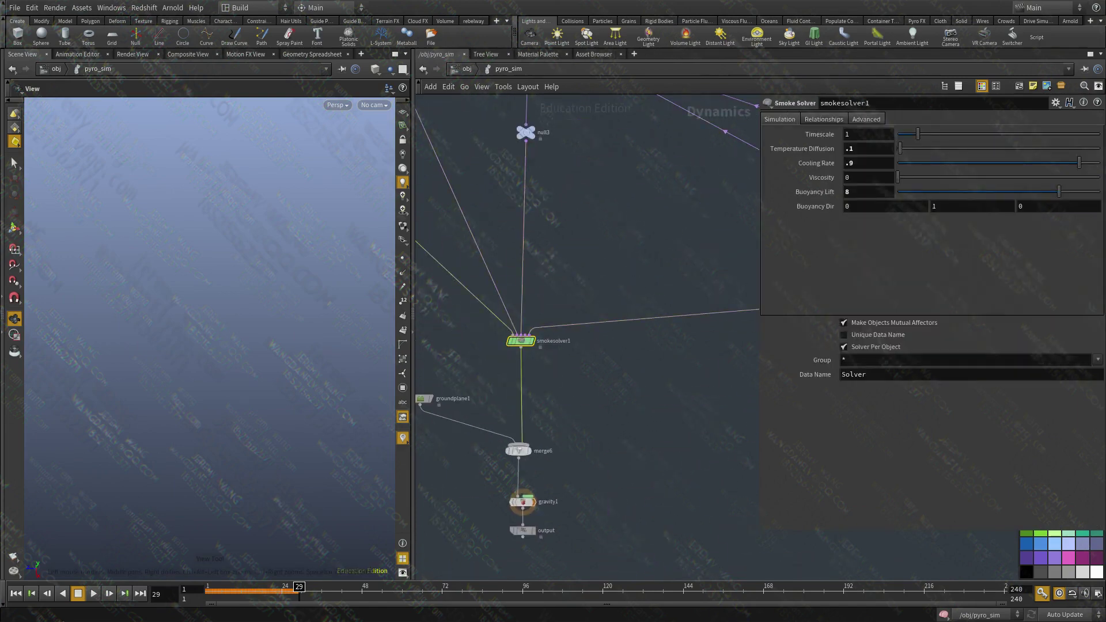
click(32, 593)
click(94, 594)
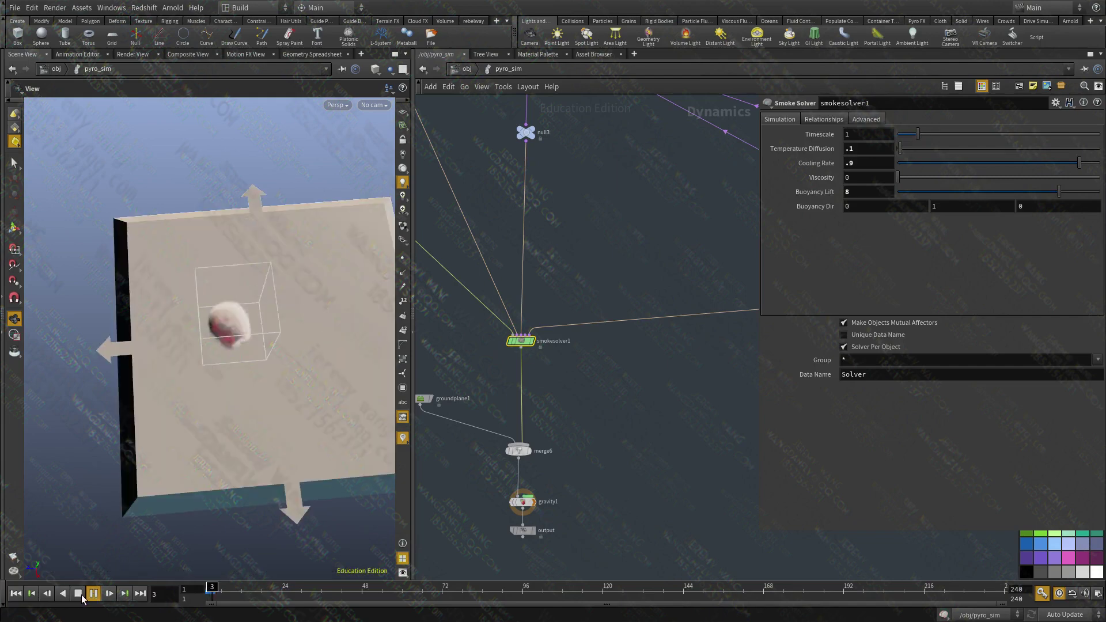
key(Escape)
Step: Change the pyro smoke object's Emission Field to fake_temp
middle_drag(587, 266, 731, 496)
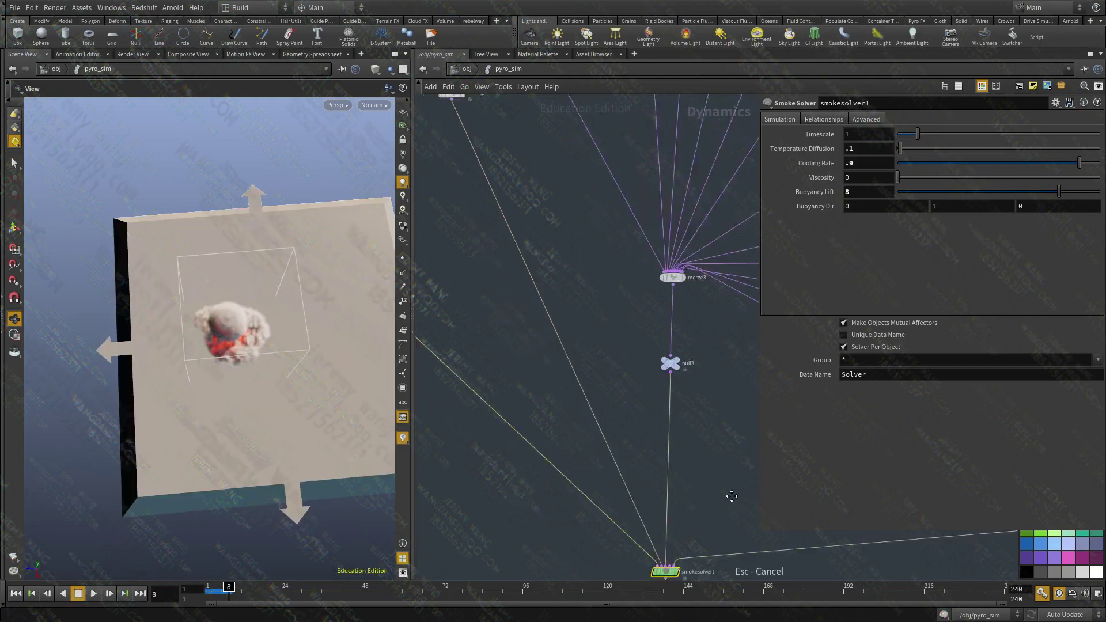
middle_drag(470, 305, 589, 408)
click(499, 396)
double_click(967, 370)
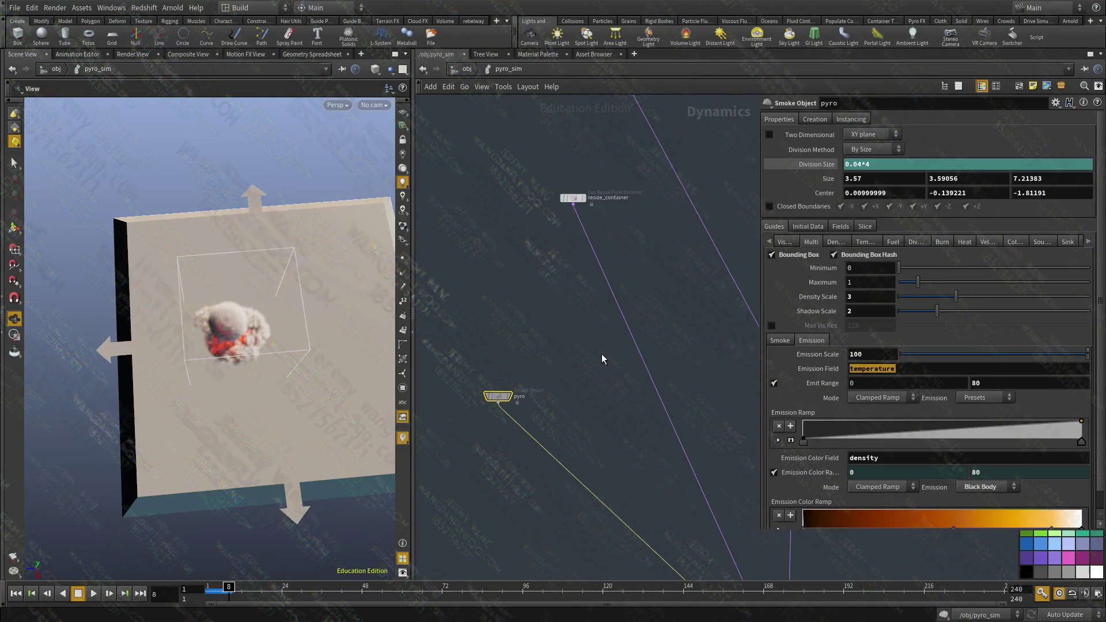
text(fake_temp)
key(Return)
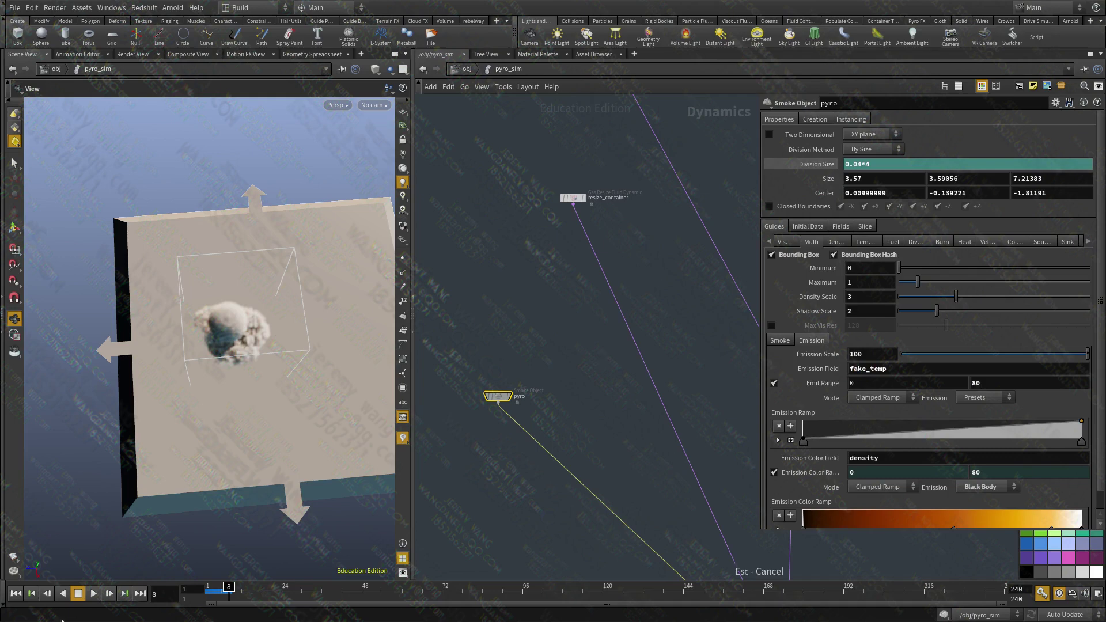
Step: Replay the simulation from the first frame, stop it, and examine the smoke's emission from different angles
click(15, 593)
click(94, 593)
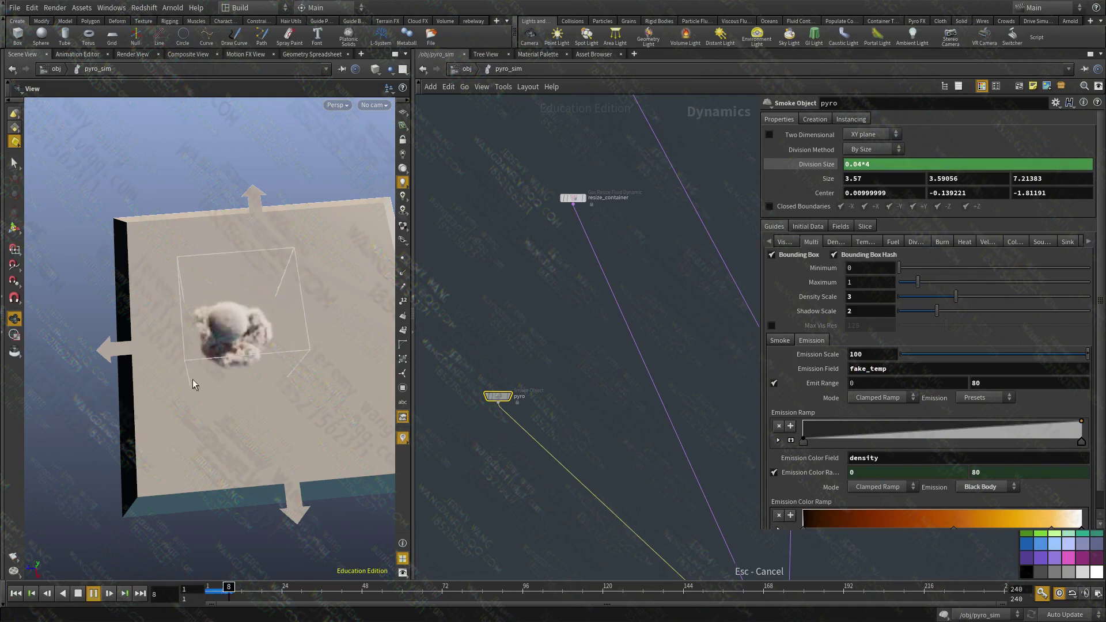
drag(265, 369, 254, 343)
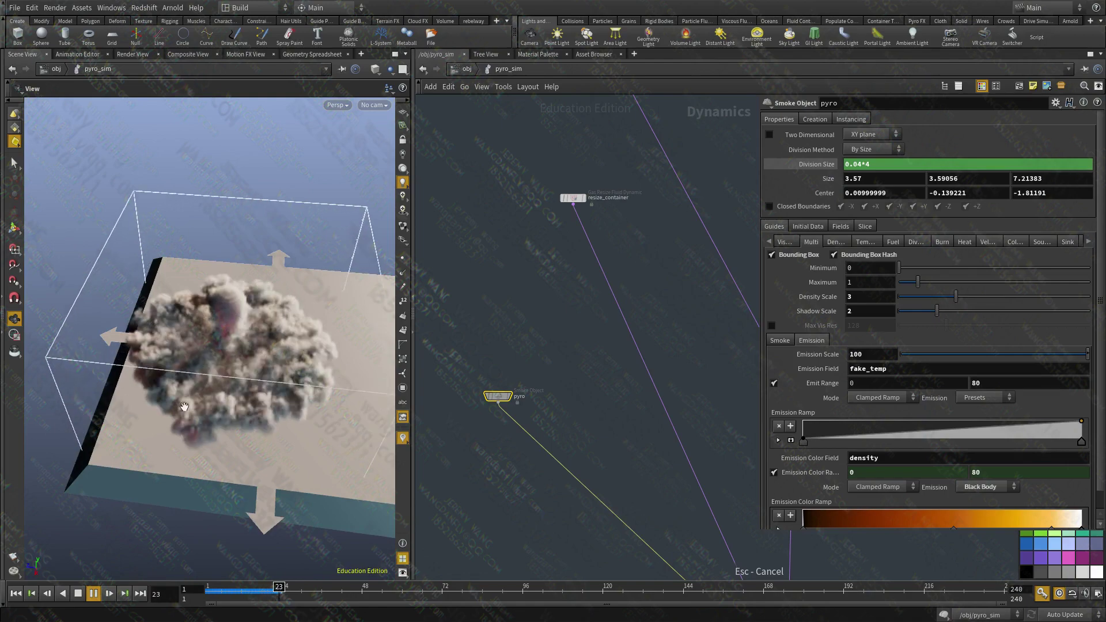
key(Escape)
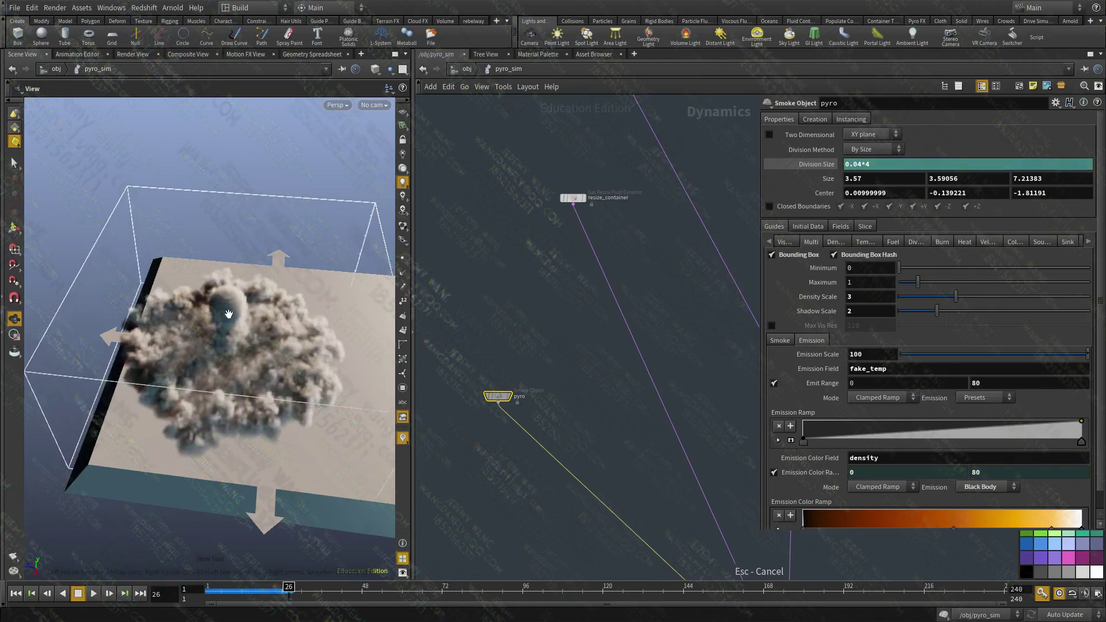
drag(229, 316, 242, 369)
Step: Inside decay_fake_temp, add a Subtract node below multiply1
scroll(557, 357, down, 1)
middle_drag(718, 371, 541, 396)
middle_drag(749, 527, 442, 405)
scroll(502, 351, up, 5)
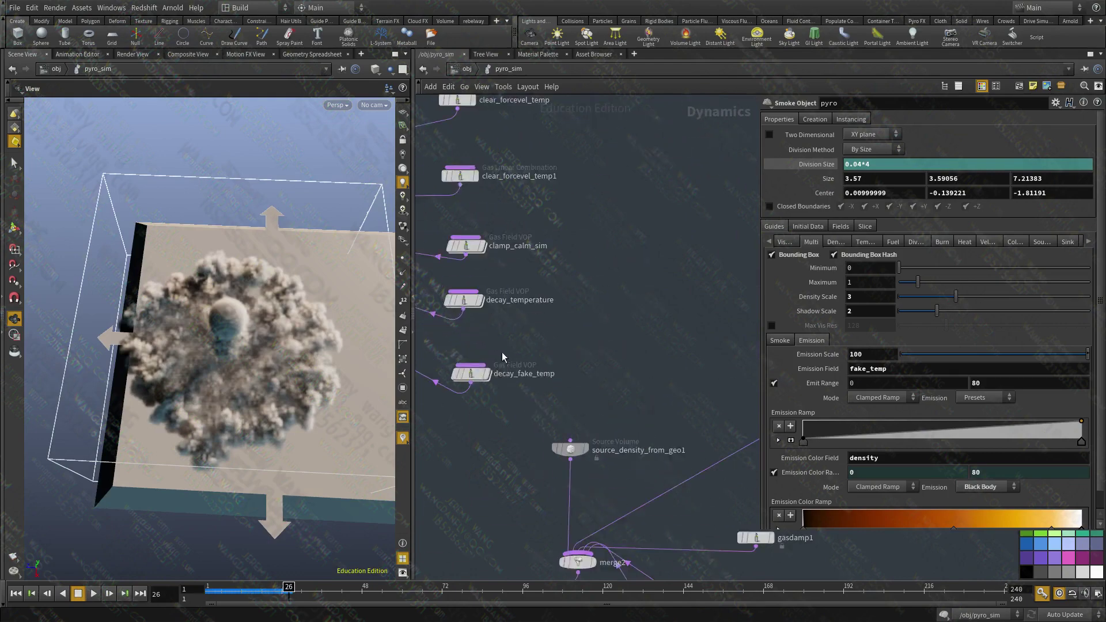
double_click(459, 383)
middle_drag(543, 415, 546, 422)
scroll(580, 397, up, 2)
click(510, 413)
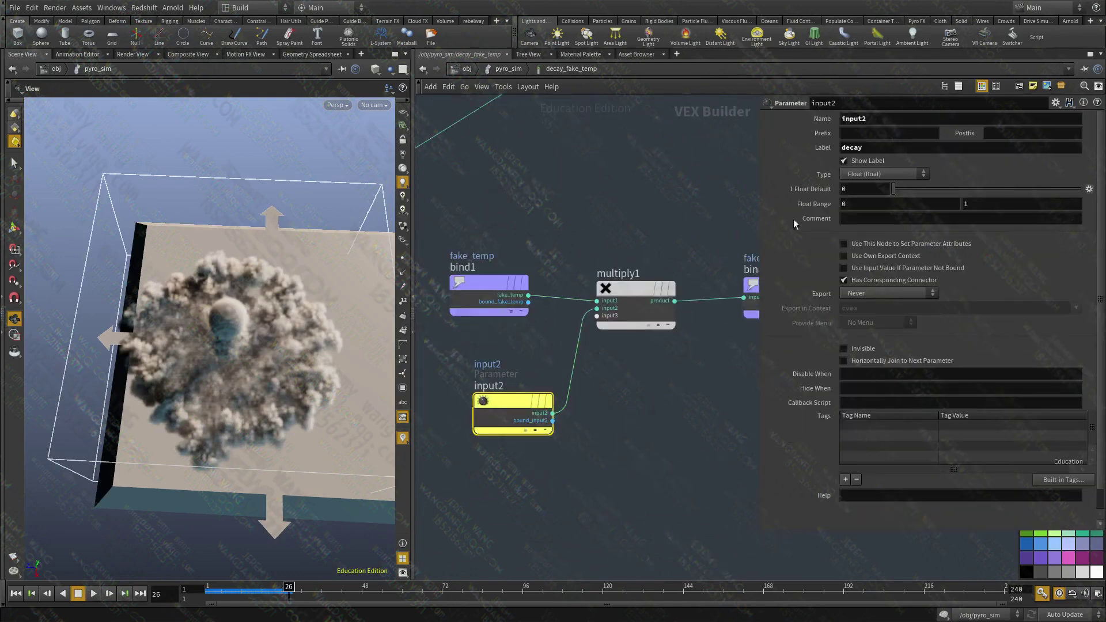
key(Tab)
text(sub)
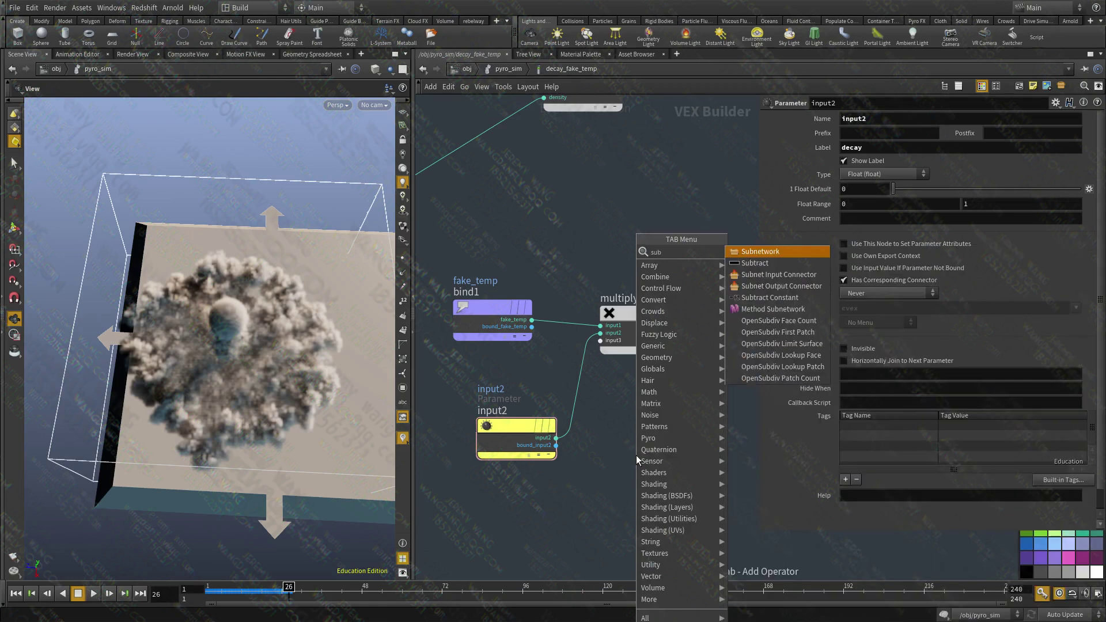
key(Down)
key(Return)
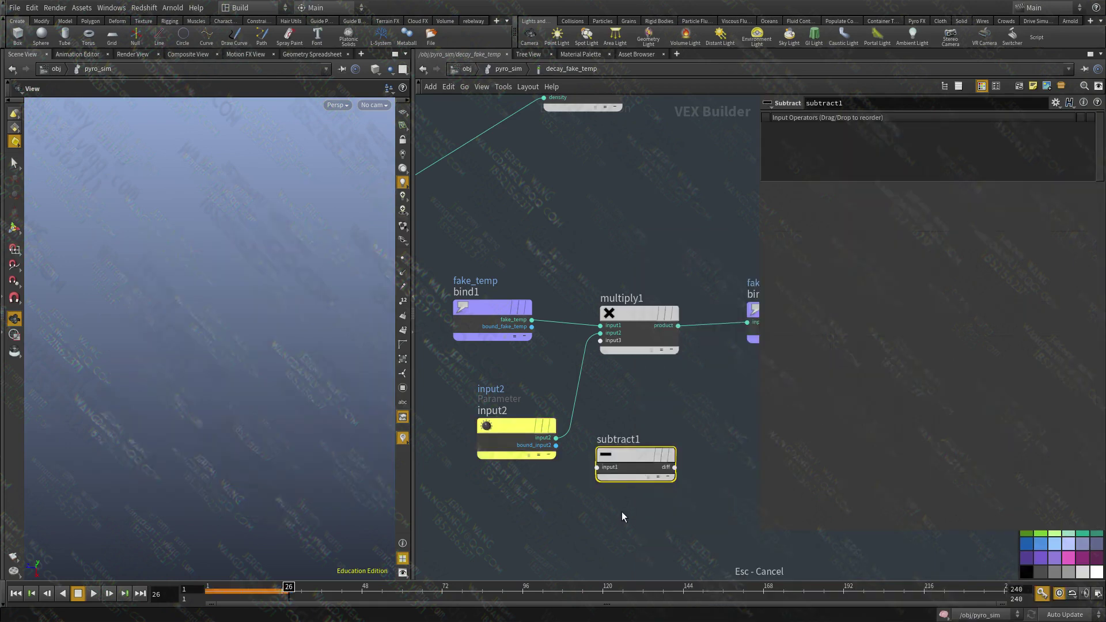
Step: Wire bind1's fake_temp output into subtract1's first input and subtract1's diff output into bind2's input
click(606, 472)
click(598, 467)
click(531, 319)
middle_drag(605, 281, 504, 265)
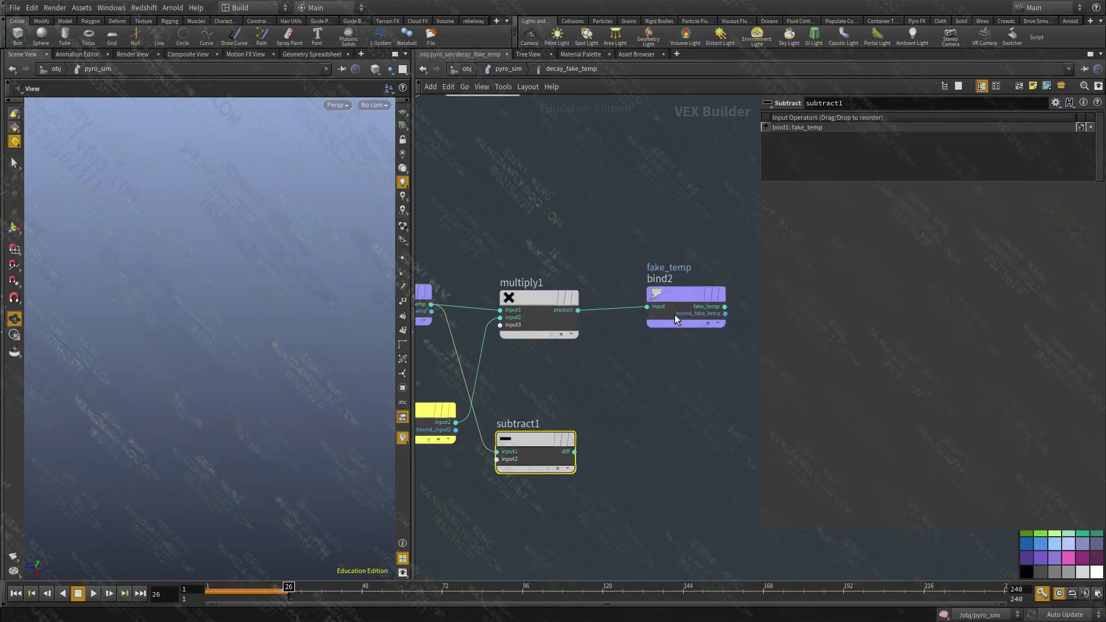
click(647, 307)
click(574, 451)
Step: Connect the decay parameter input2 to subtract1's second input and return to the pyro_sim network
scroll(485, 532, up, 1)
middle_drag(484, 532, 582, 486)
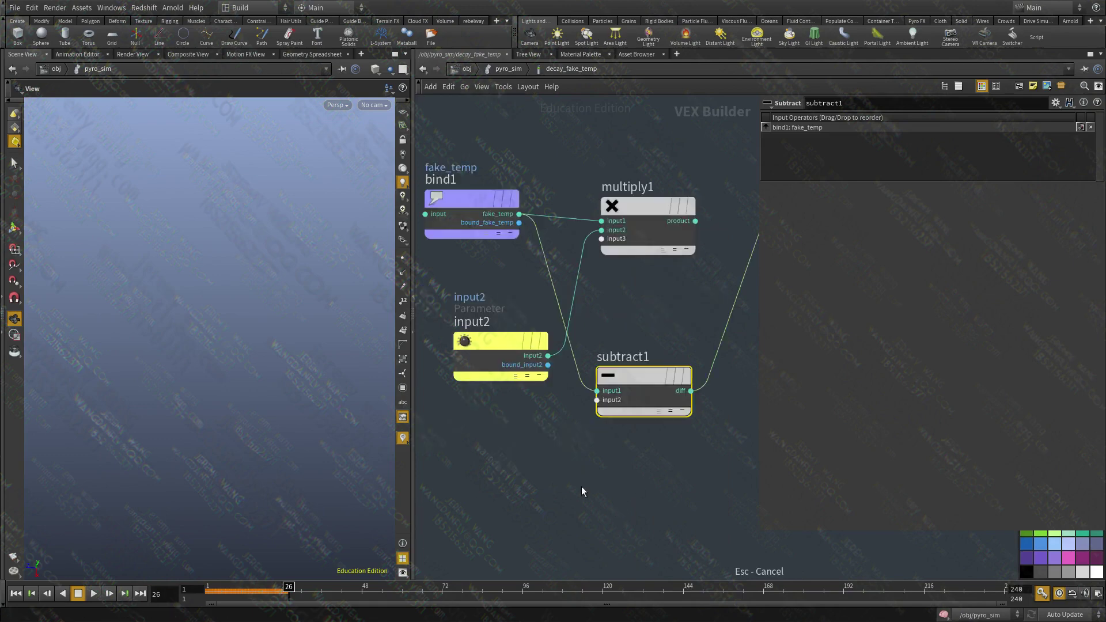
click(547, 355)
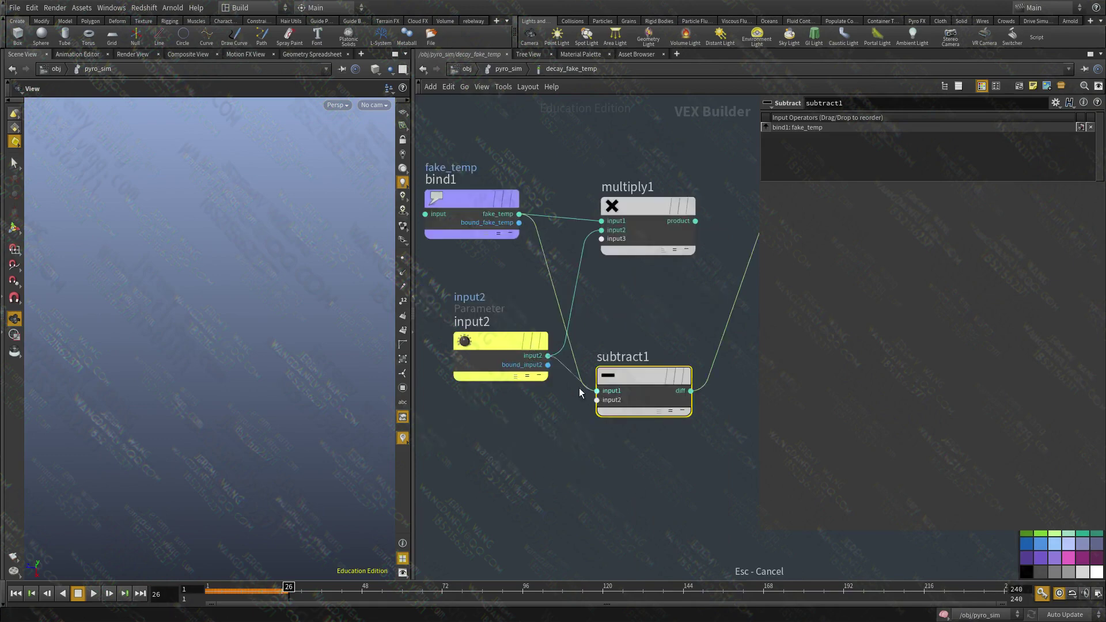
click(476, 341)
key(u)
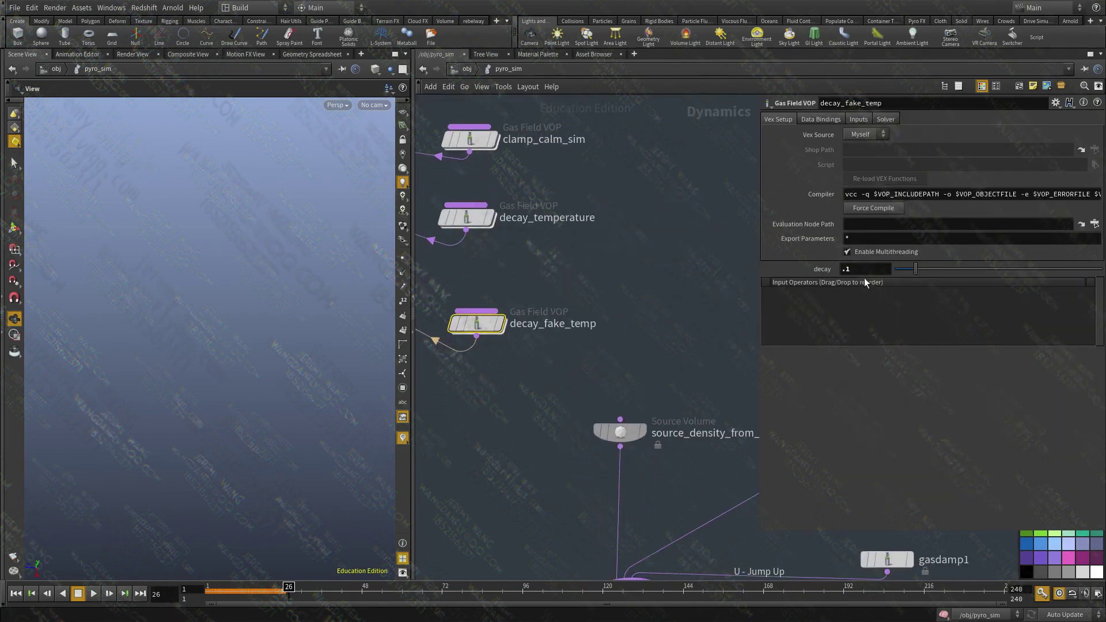
key(u)
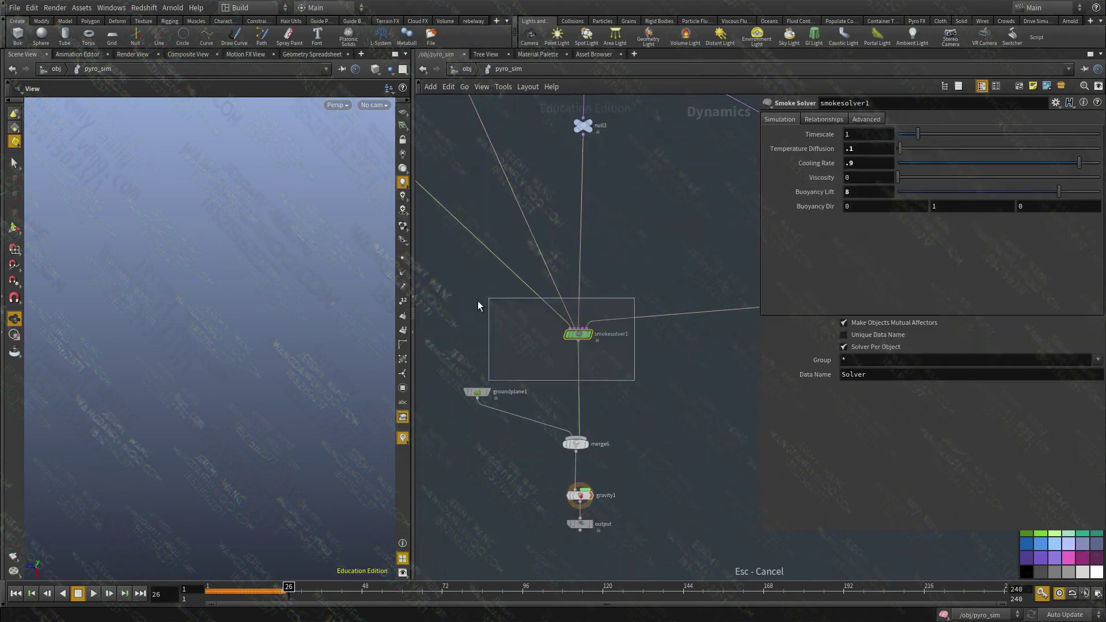
Step: Check the pyro object's emission settings, replay the simulation from the first frame, and stop it
drag(499, 518, 693, 487)
scroll(511, 324, up, 1)
middle_drag(510, 320, 695, 483)
click(431, 160)
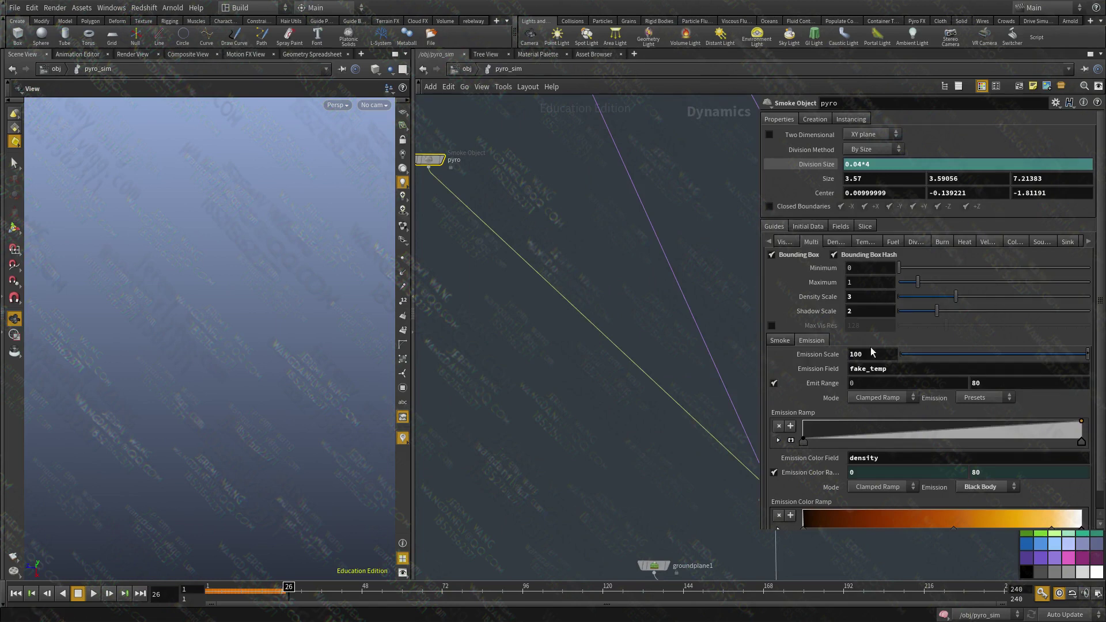
middle_drag(590, 476, 475, 215)
scroll(485, 244, down, 2)
click(16, 594)
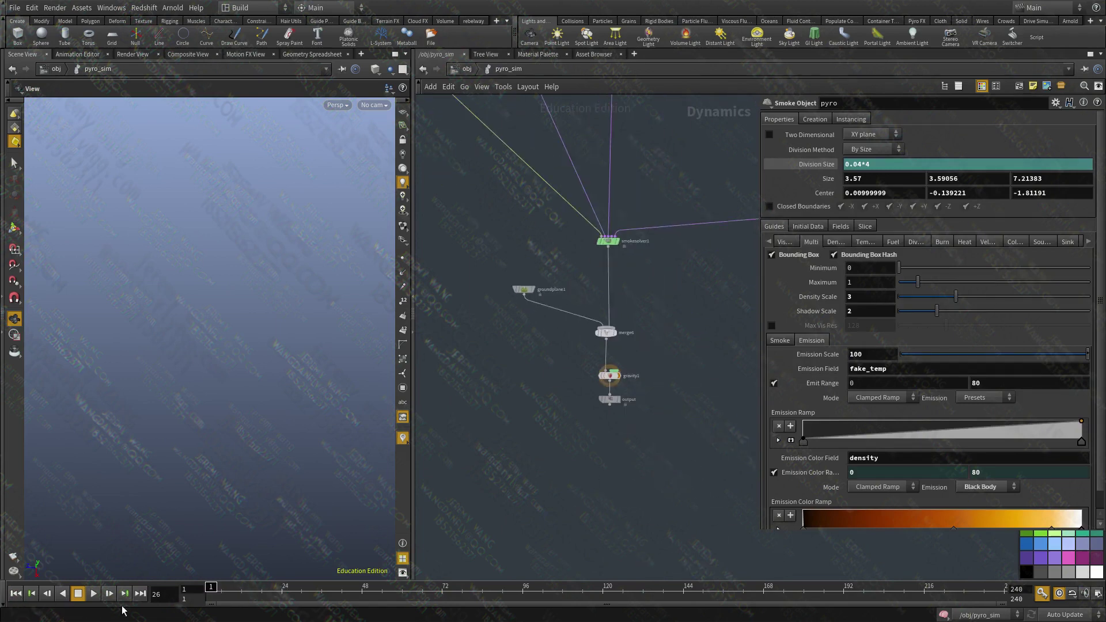
click(93, 593)
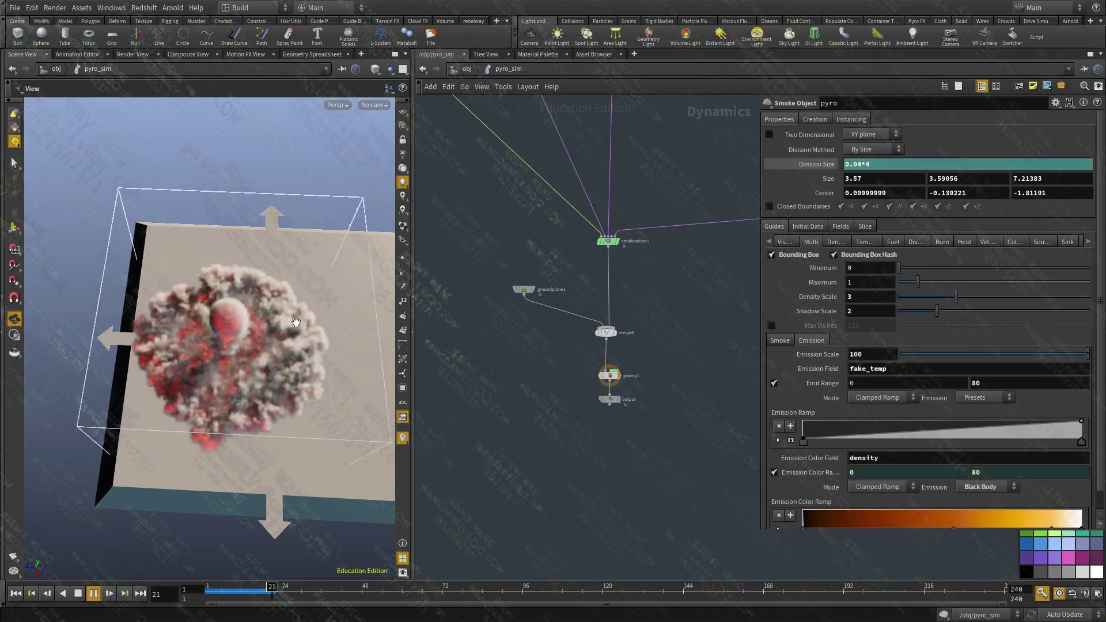
key(Escape)
Step: Set the decay of decay_fake_temp to 10 and replay the simulation from the first frame
scroll(653, 360, down, 4)
middle_drag(581, 127, 573, 354)
scroll(584, 383, up, 6)
click(597, 422)
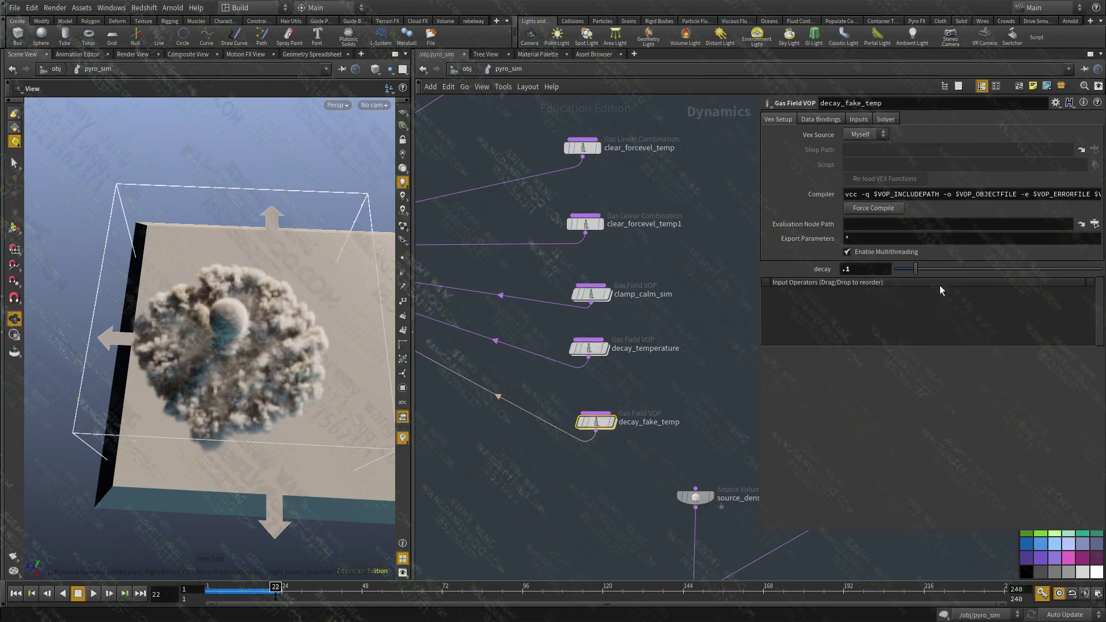
double_click(847, 269)
key(Return)
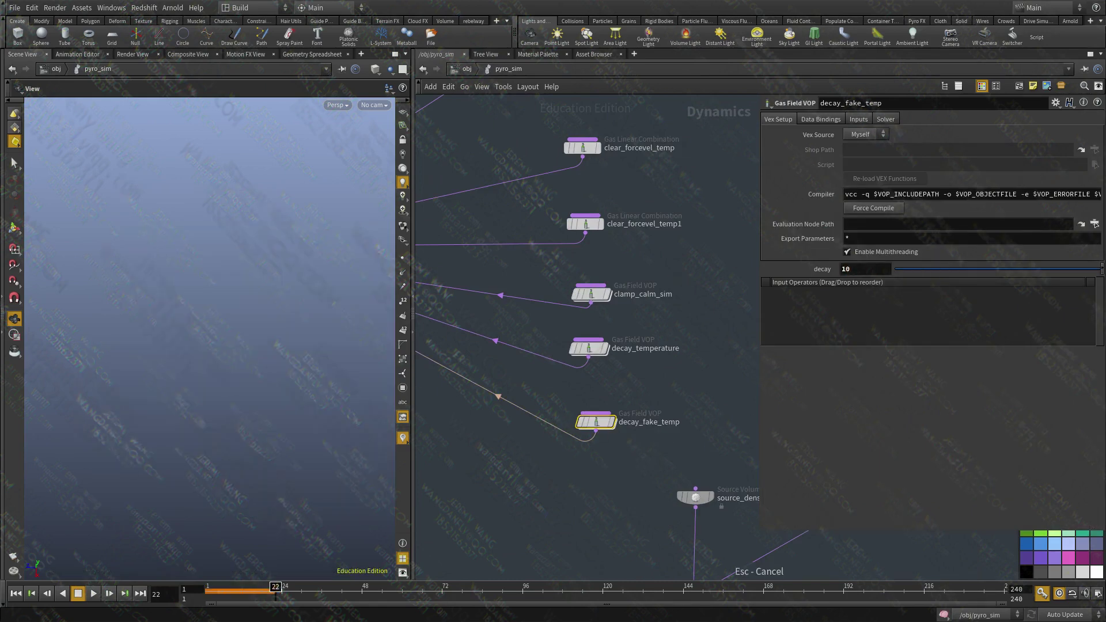
click(15, 594)
click(93, 594)
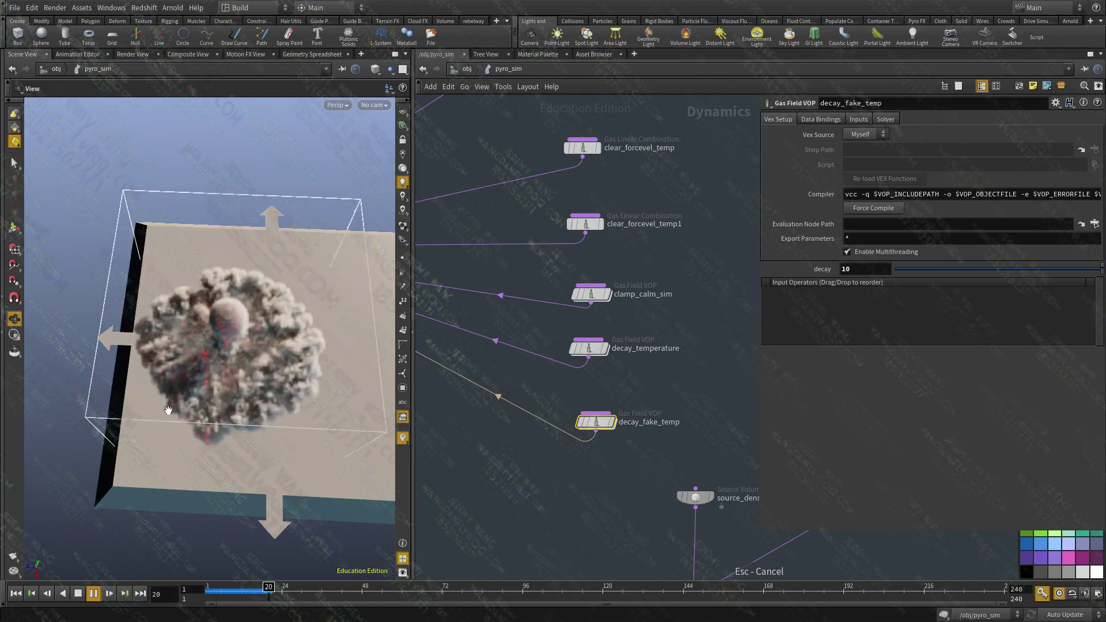
Step: Set the decay of decay_fake_temp to 100, replay the simulation from the first frame, and stop it
key(Escape)
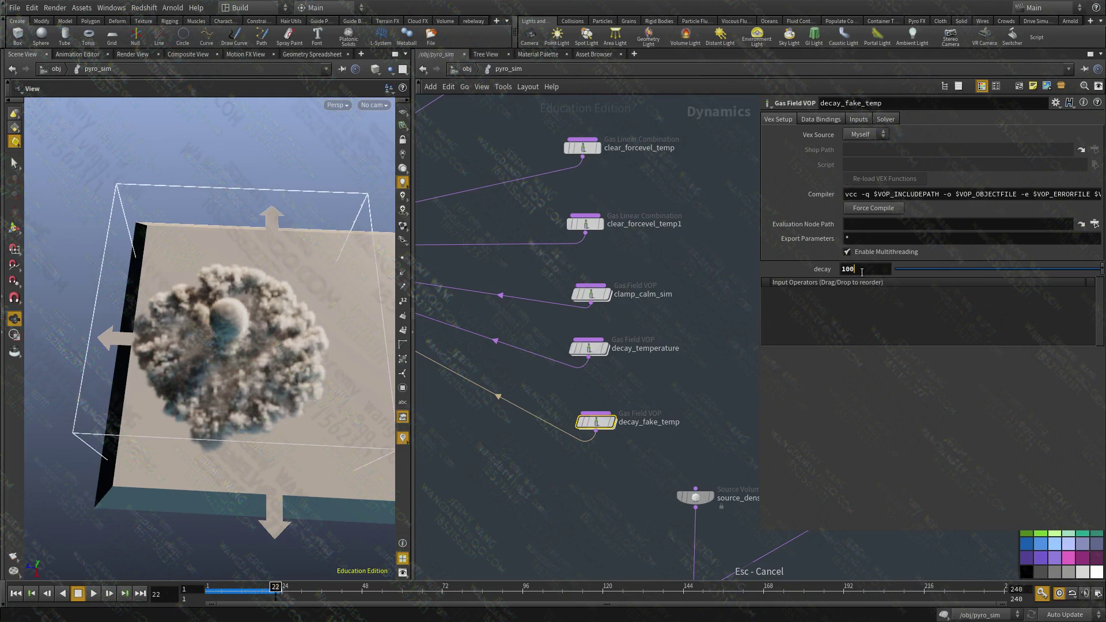
key(Return)
click(15, 594)
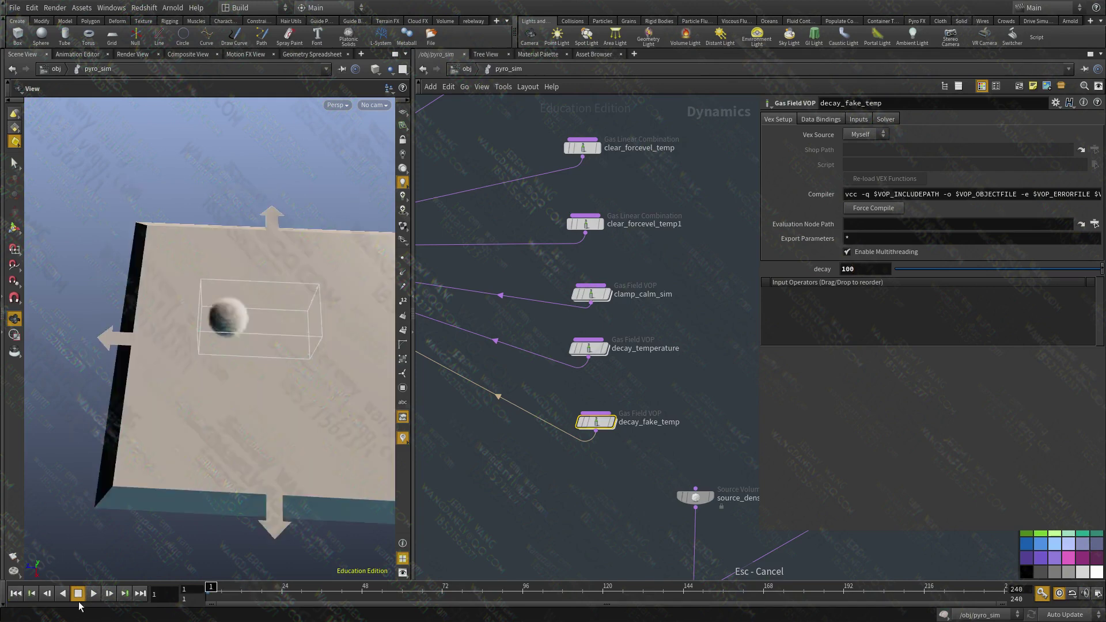
click(93, 594)
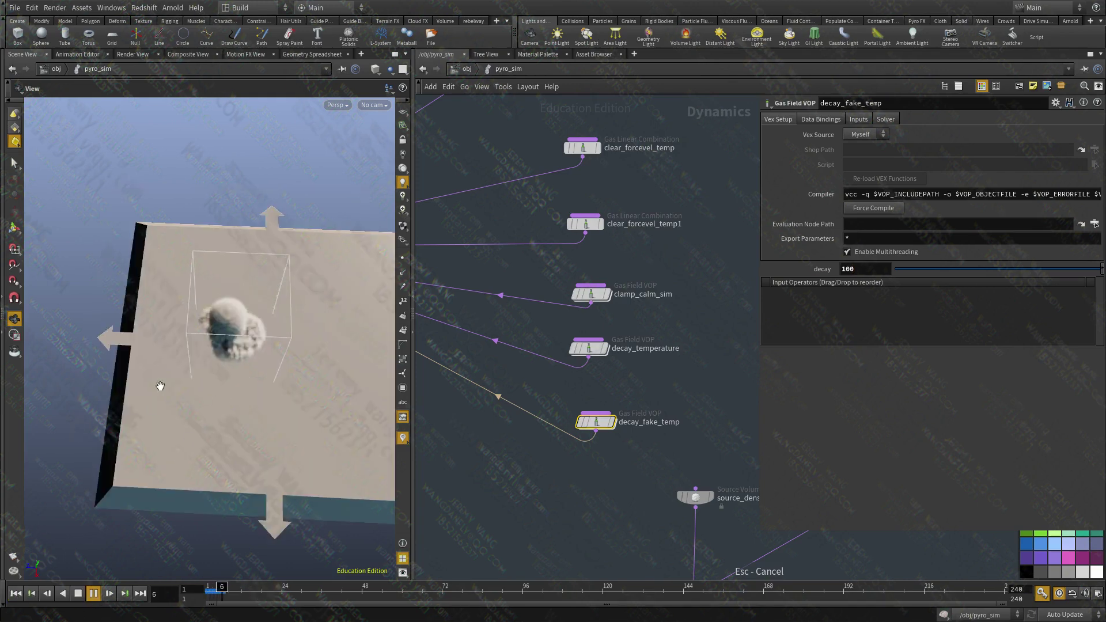
key(Escape)
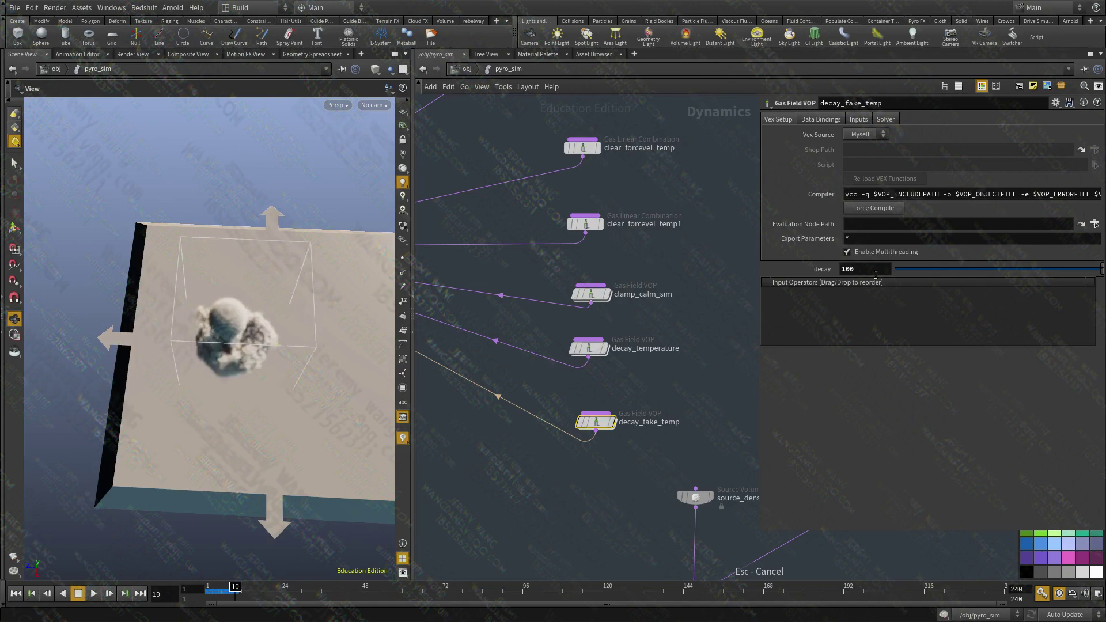
Step: Set the decay of decay_fake_temp to 15, replay the simulation from the first frame, and inspect the smoke from several angles
key(BackSpace)
text(15)
key(Return)
click(20, 598)
click(22, 599)
click(94, 593)
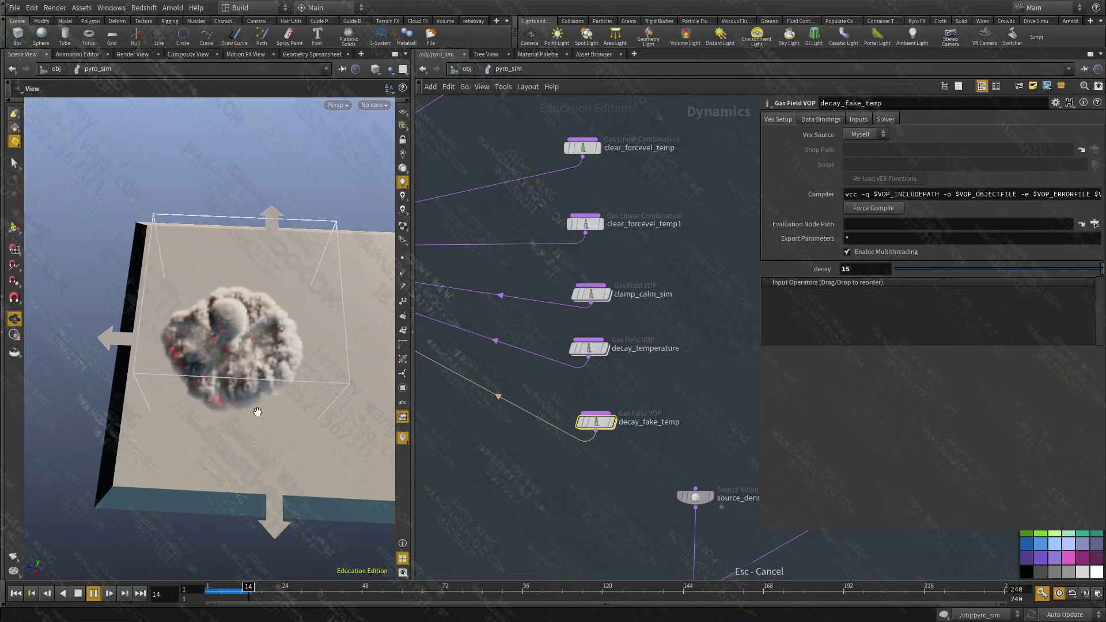
drag(233, 344, 164, 392)
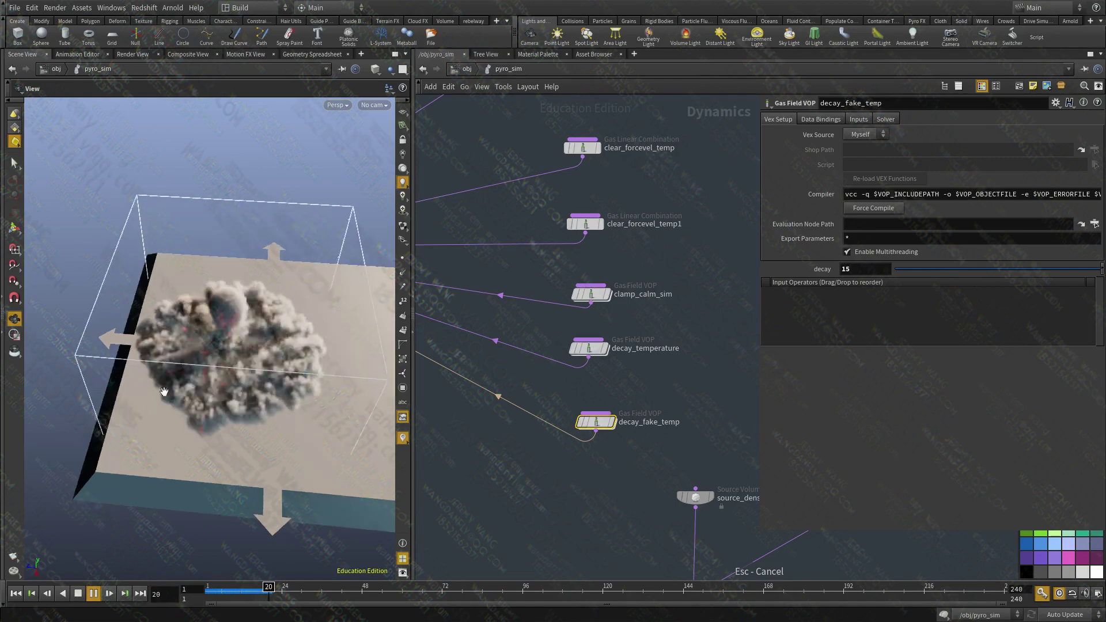
drag(217, 455, 206, 381)
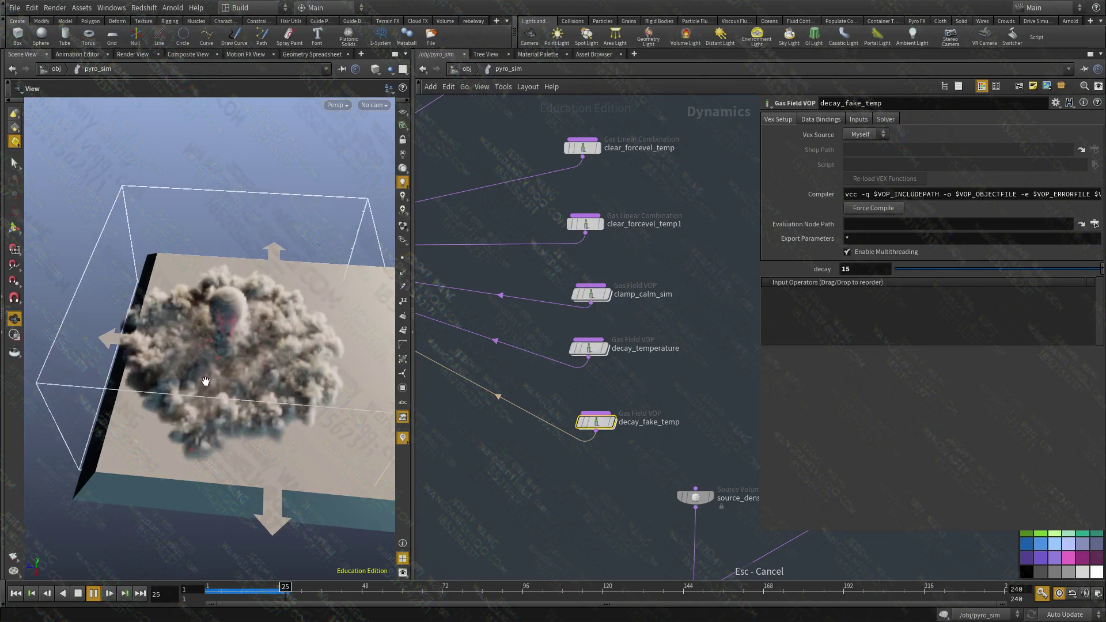
drag(233, 274, 204, 403)
Step: Leave the pyro_sim network and open the pyro_import object's network
key(u)
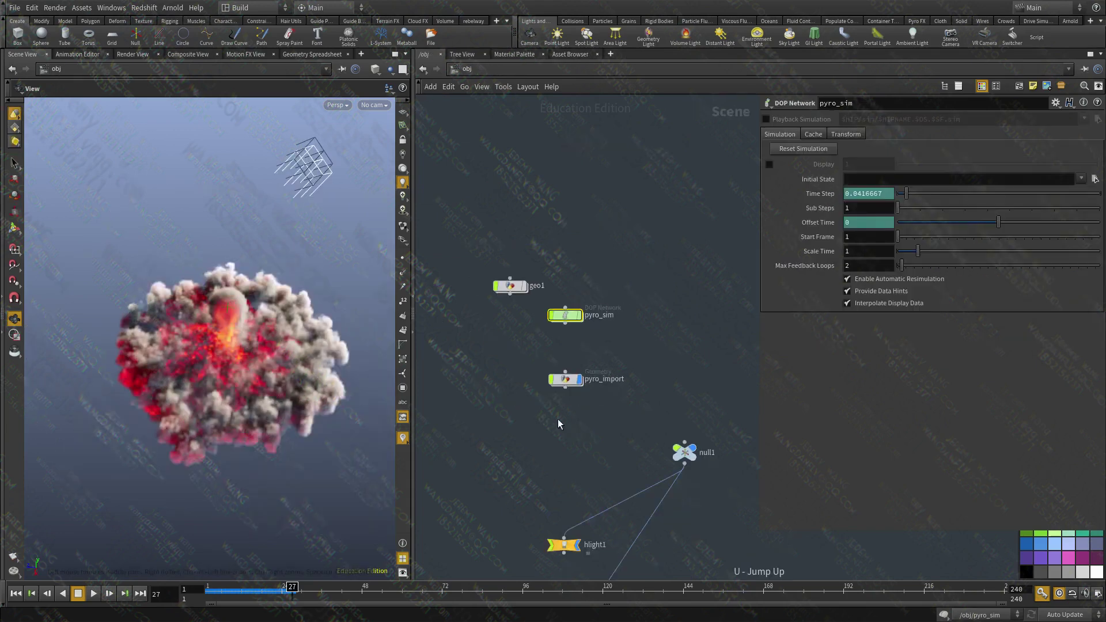
scroll(568, 425, up, 3)
click(572, 349)
double_click(572, 350)
middle_drag(624, 407, 567, 412)
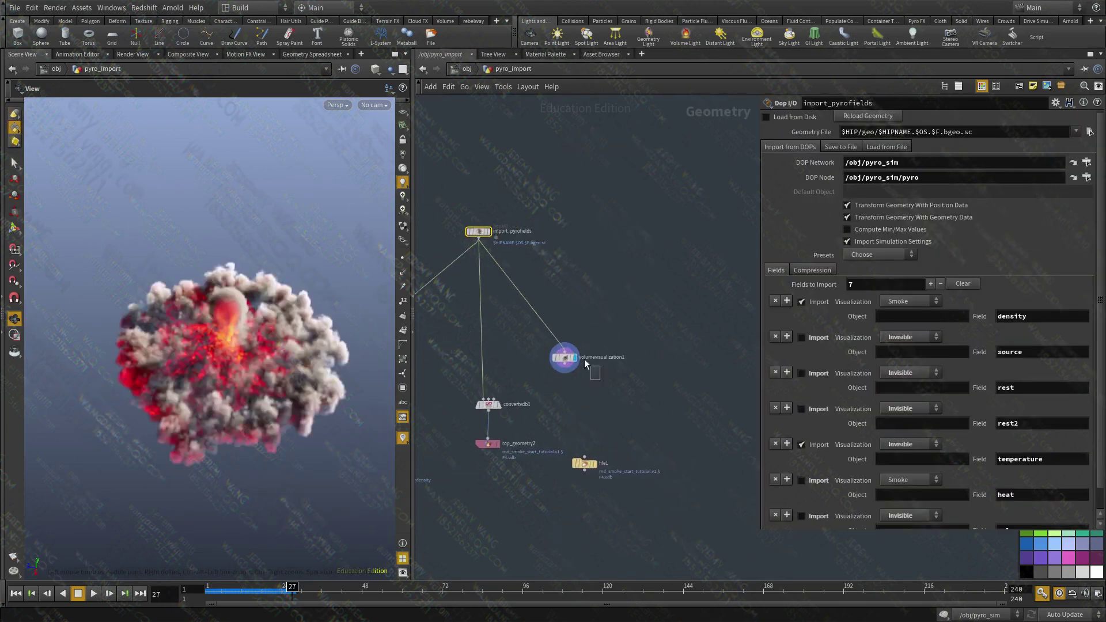
Step: Duplicate volumevisualization1 and place the displayed copy beside the original
click(569, 360)
key(ctrl+c)
scroll(652, 375, up, 3)
key(ctrl+v)
click(660, 361)
drag(661, 363, 664, 348)
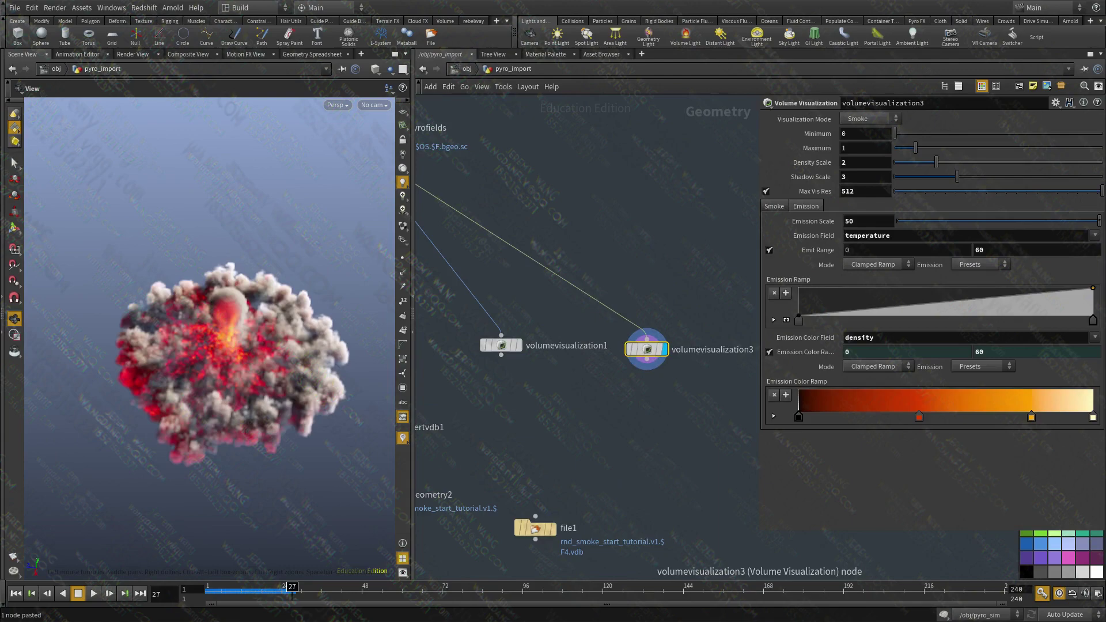
Step: Replace the heat field in import_pyrofields with fake_temp and enable its import
middle_drag(595, 268, 745, 494)
click(506, 354)
scroll(942, 356, down, 1)
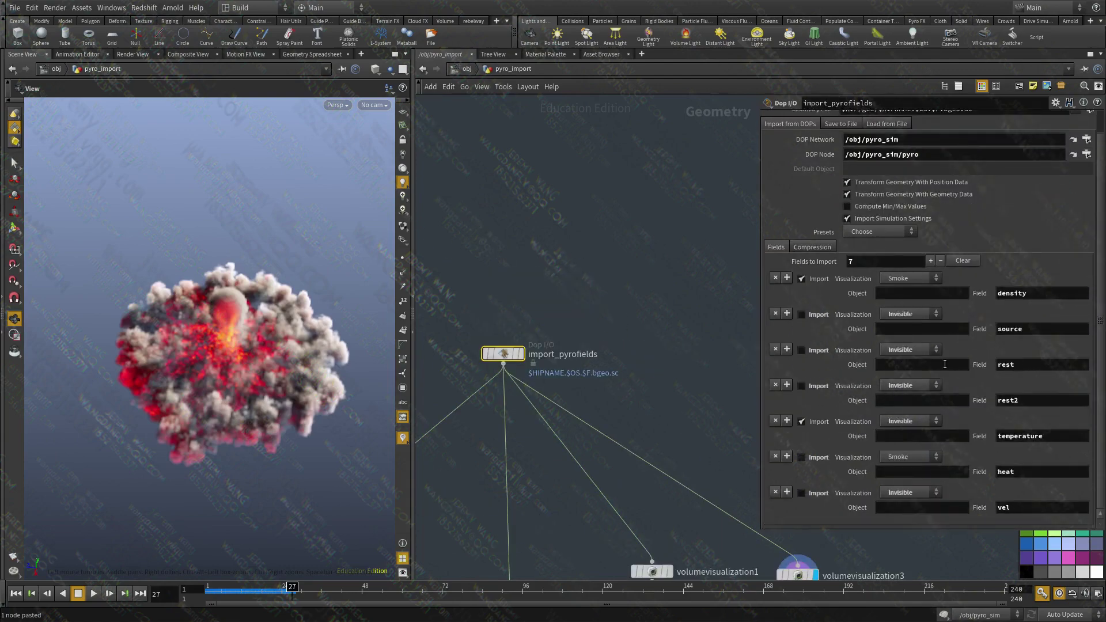
double_click(1025, 472)
text(fake_temp)
click(899, 457)
click(906, 482)
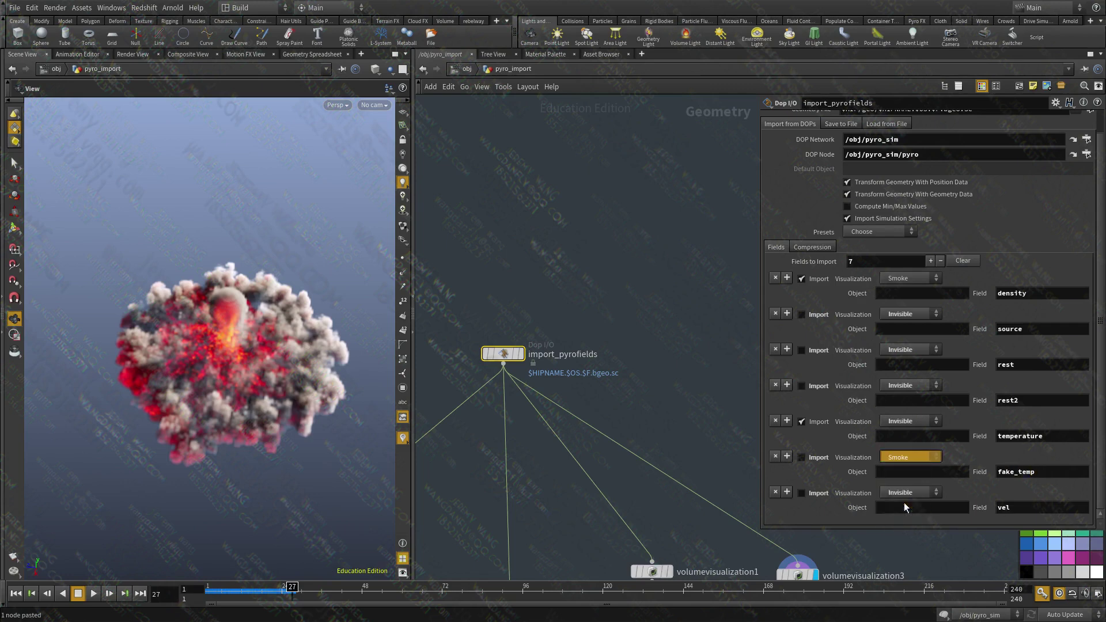
click(805, 459)
Step: Set the Emission Field of volumevisualization3 to fake_temp and check the available emission fields
middle_drag(662, 408, 481, 254)
drag(637, 306, 642, 496)
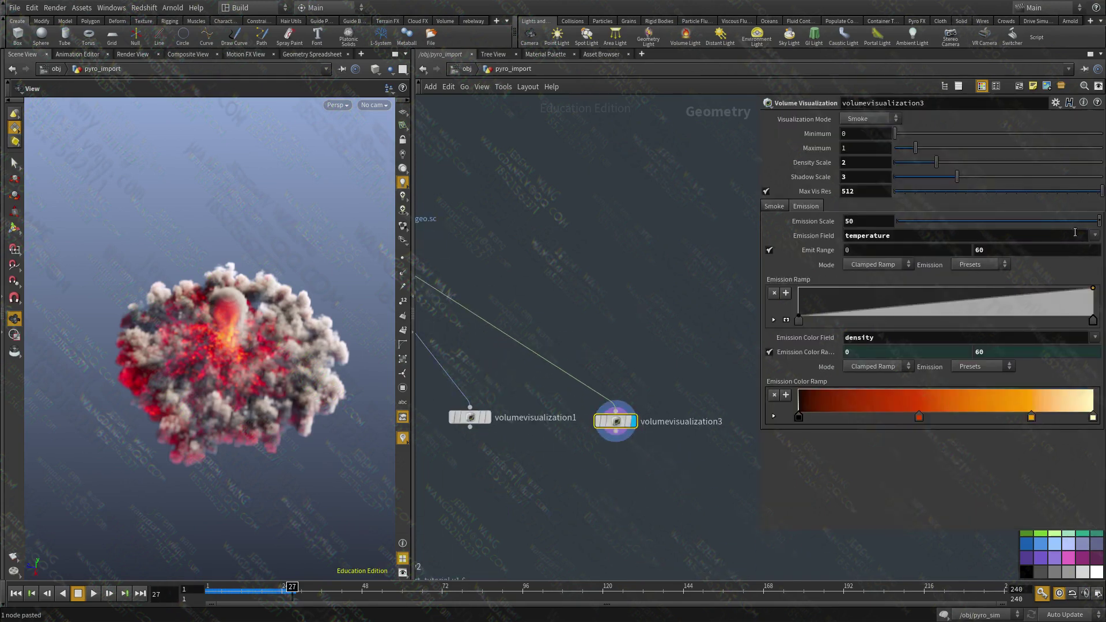
click(1094, 236)
click(1096, 279)
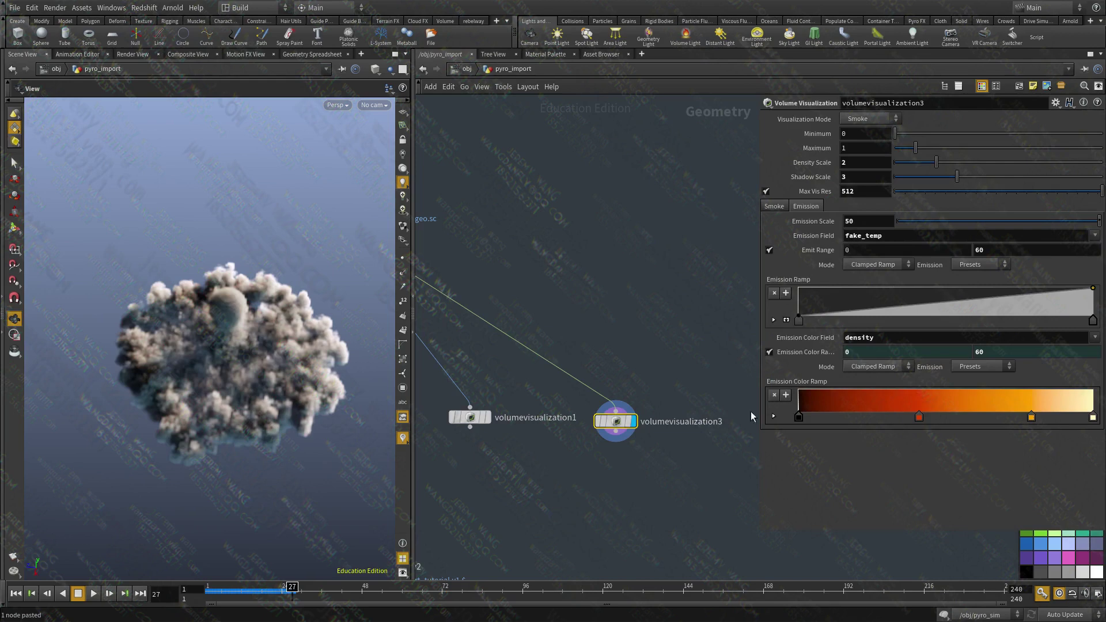
key(p)
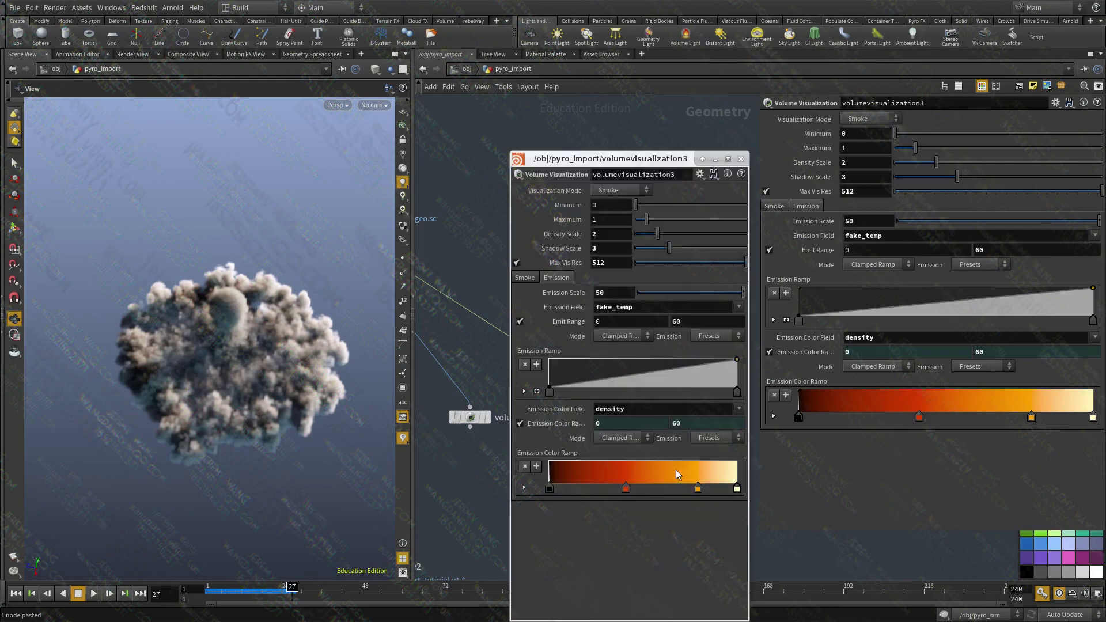
click(650, 254)
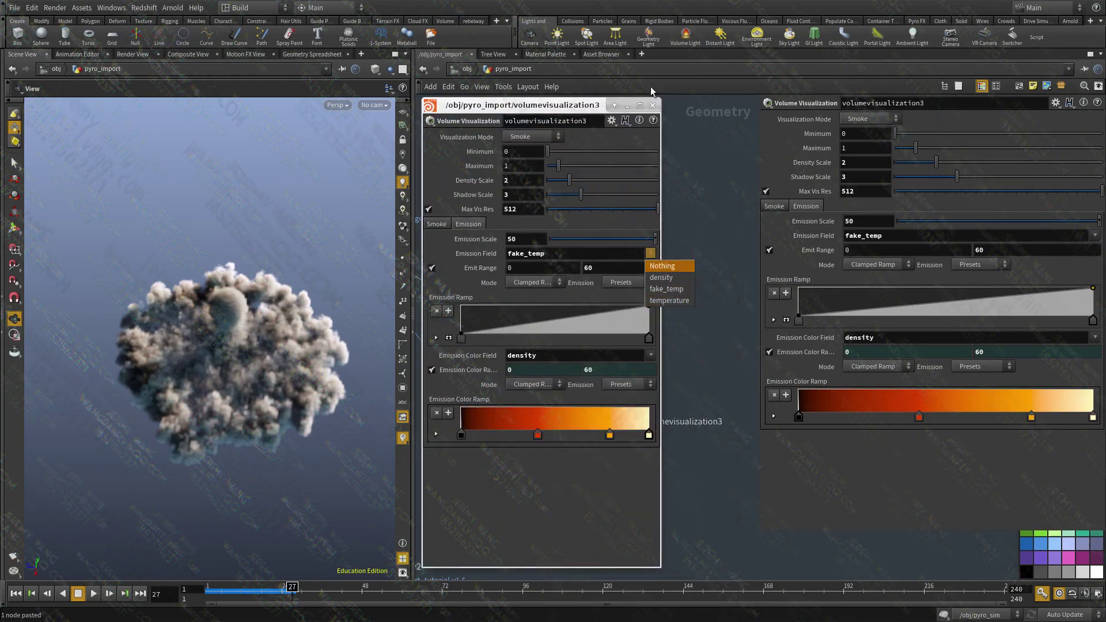
click(653, 106)
Step: Go to frame 17 and compare the smoke emission of volumevisualization1 and volumevisualization3 up close
mouse_move(271, 594)
mouse_down()
mouse_move(233, 594)
mouse_move(259, 593)
mouse_up()
click(487, 417)
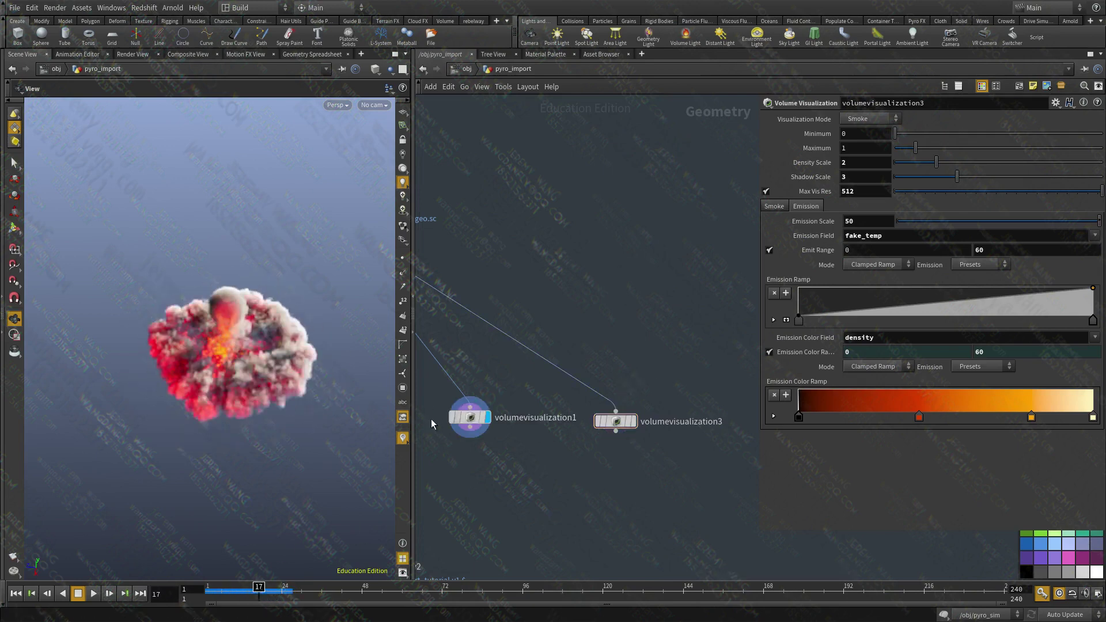
click(469, 417)
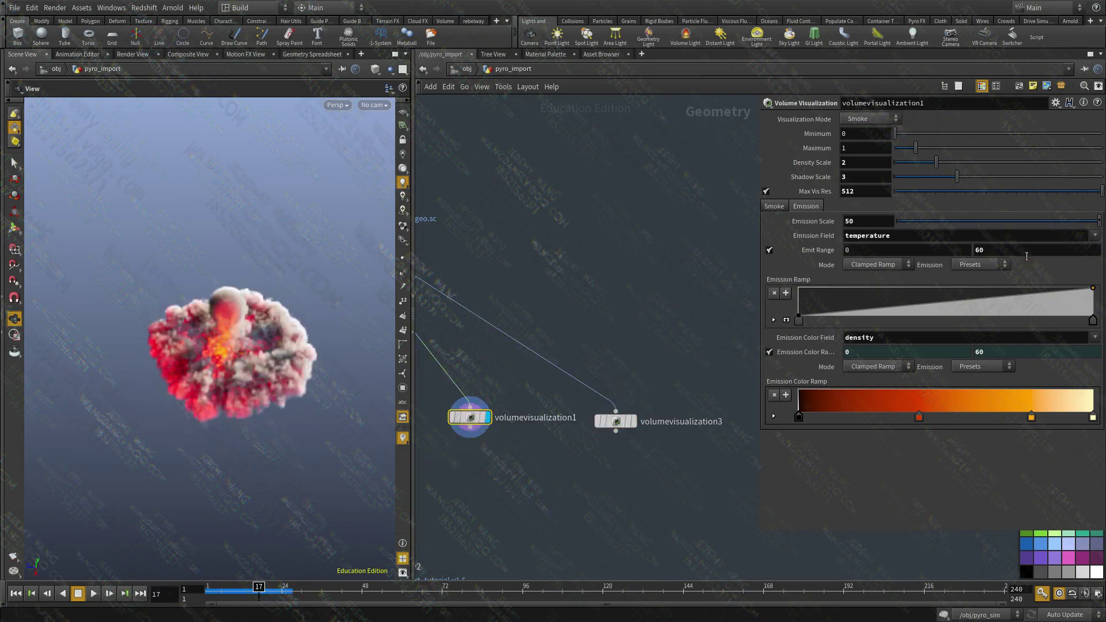
click(633, 421)
click(614, 421)
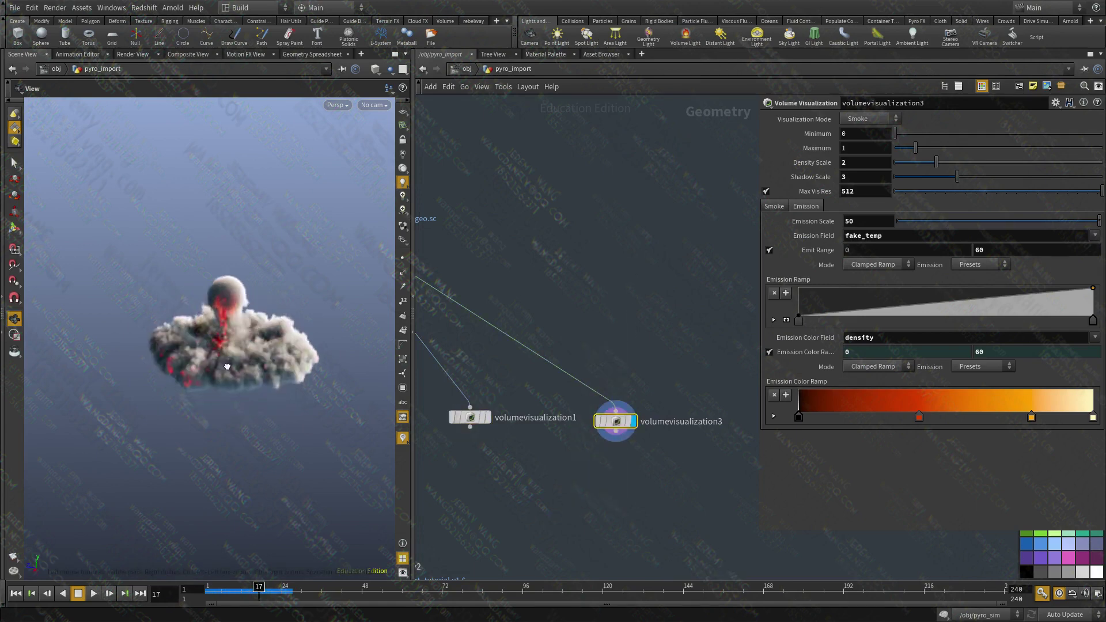
drag(222, 328, 268, 290)
scroll(308, 341, up, 5)
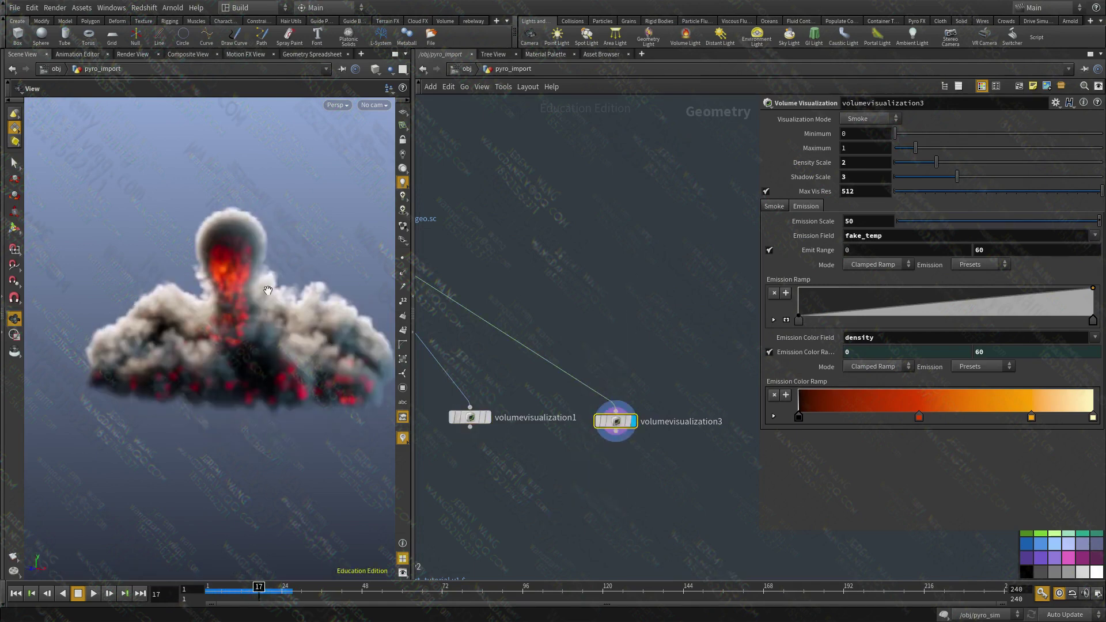
Step: Switch the display between the temperature and fake_temp visualizations, ending on volumevisualization1, to compare their emission
middle_drag(523, 488, 598, 451)
key(r)
drag(597, 442, 492, 359)
middle_drag(570, 432, 503, 451)
key(r)
drag(660, 442, 594, 328)
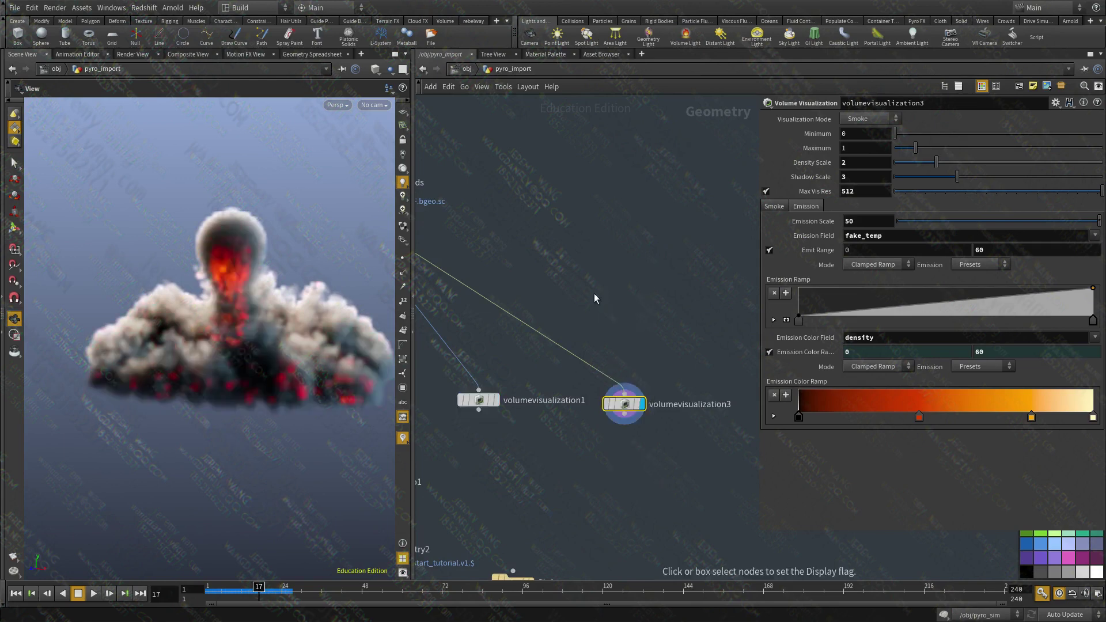
drag(514, 433, 517, 459)
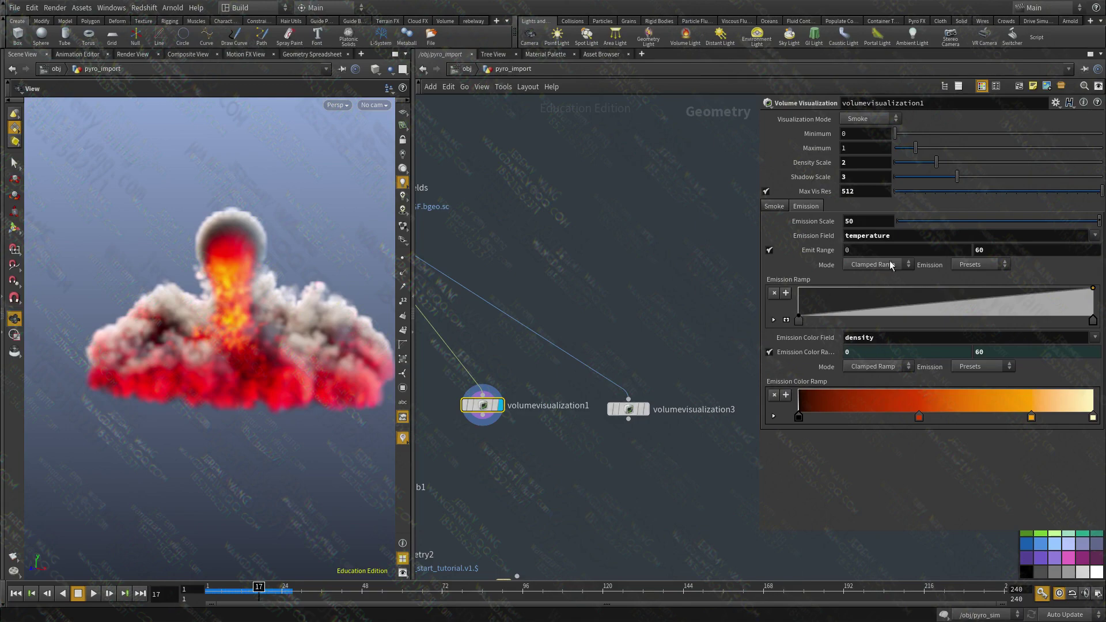
Step: Add a Volume Wrangle node and connect its first input to import_pyrofields
middle_drag(534, 501, 563, 463)
click(563, 463)
key(Tab)
text(vol)
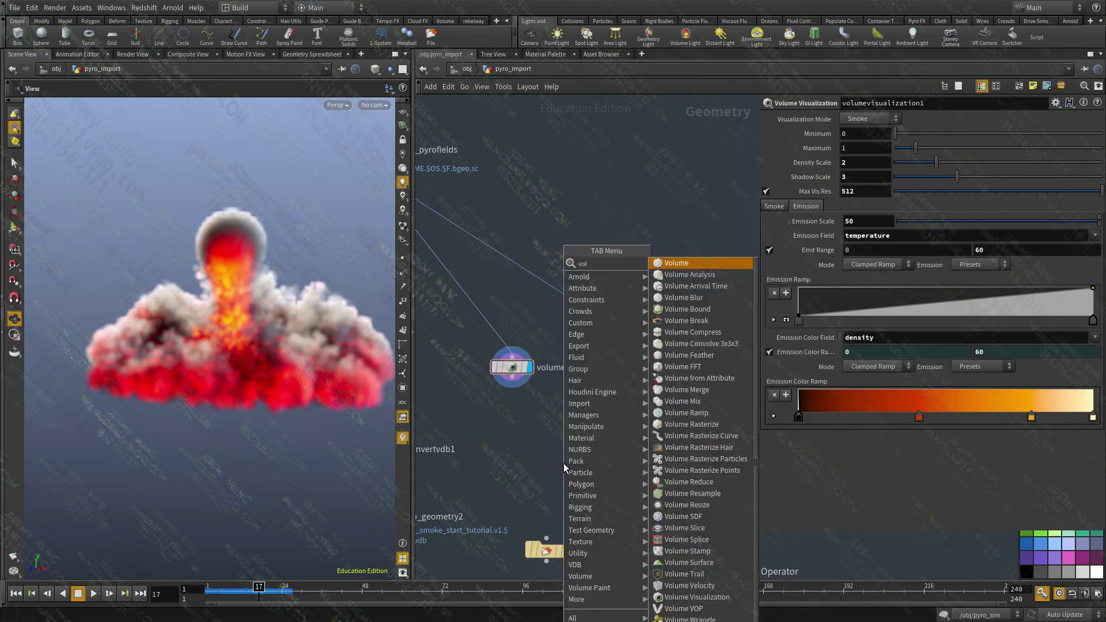
key(Escape)
key(Tab)
text(volumewr)
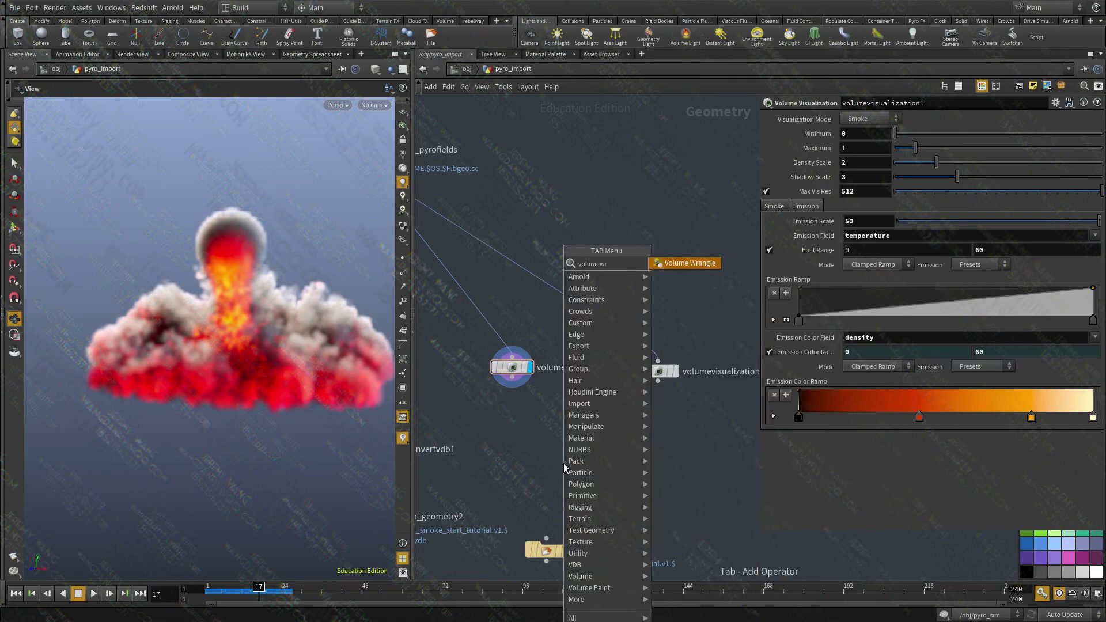
key(Return)
click(564, 468)
click(563, 454)
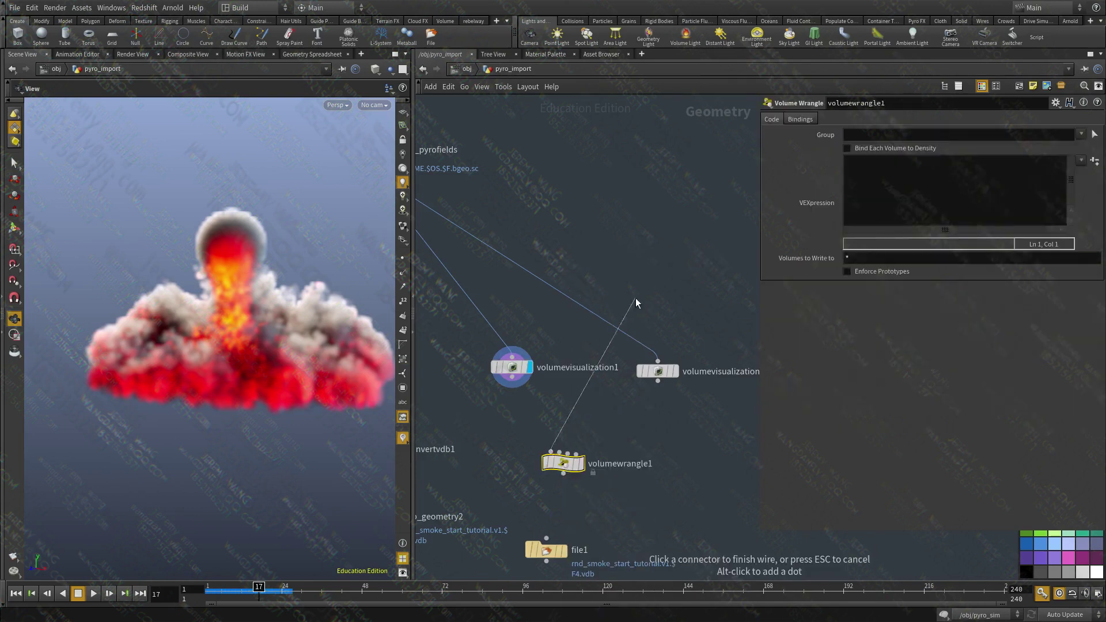
click(475, 215)
scroll(735, 440, up, 4)
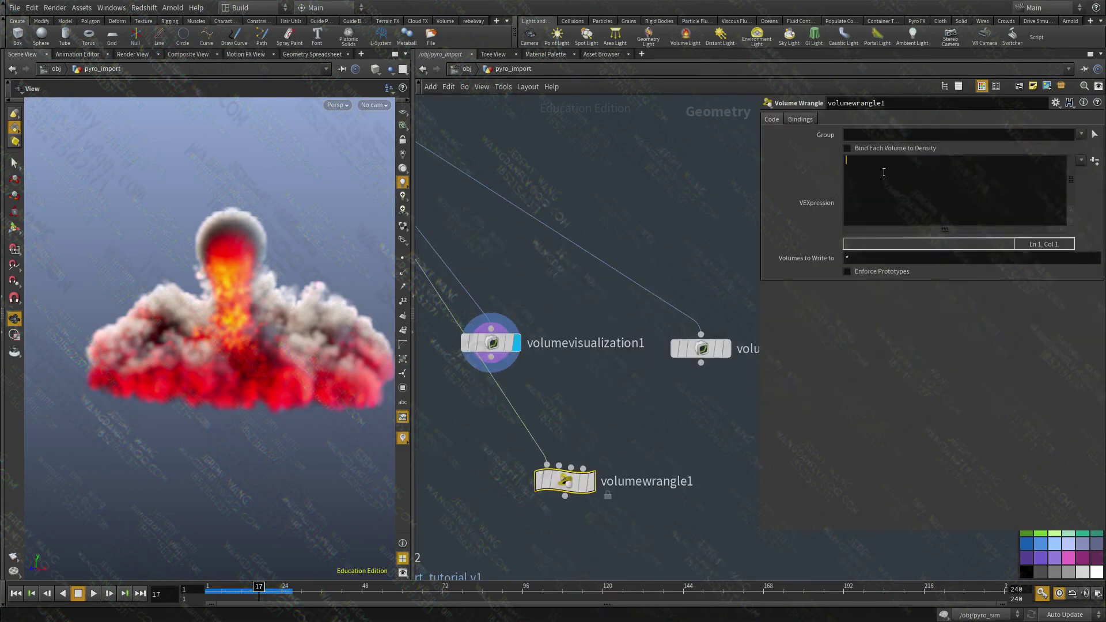
Step: Insert volumewrangle1 between import_pyrofields and volumevisualization1, and space the nodes apart
scroll(594, 479, down, 2)
drag(576, 477, 490, 316)
middle_drag(536, 356, 600, 383)
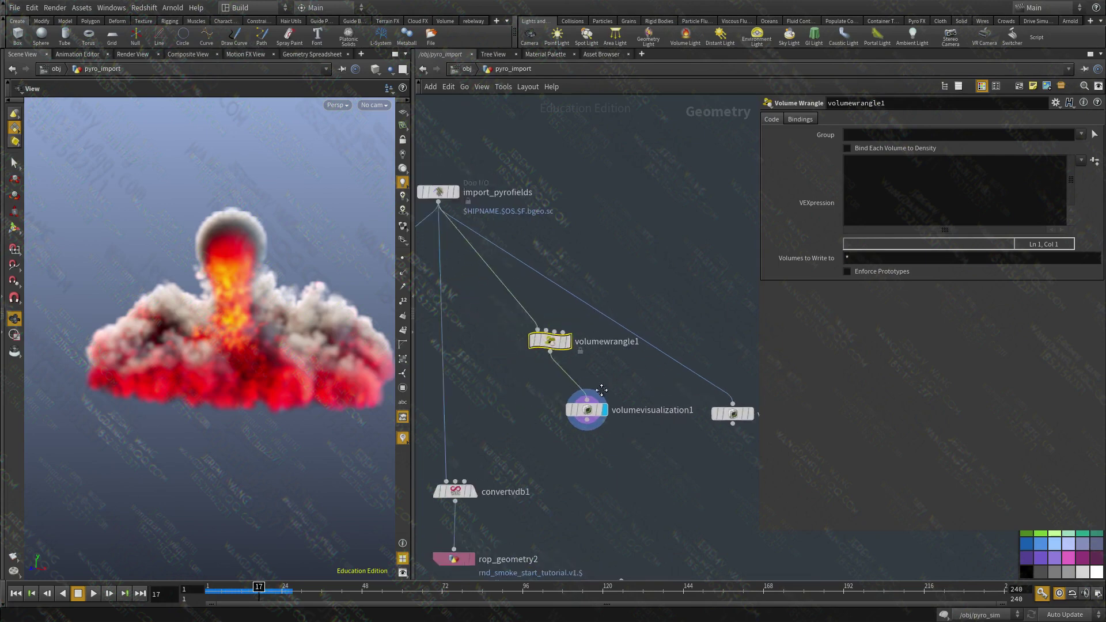
scroll(599, 385, up, 2)
drag(582, 444, 558, 521)
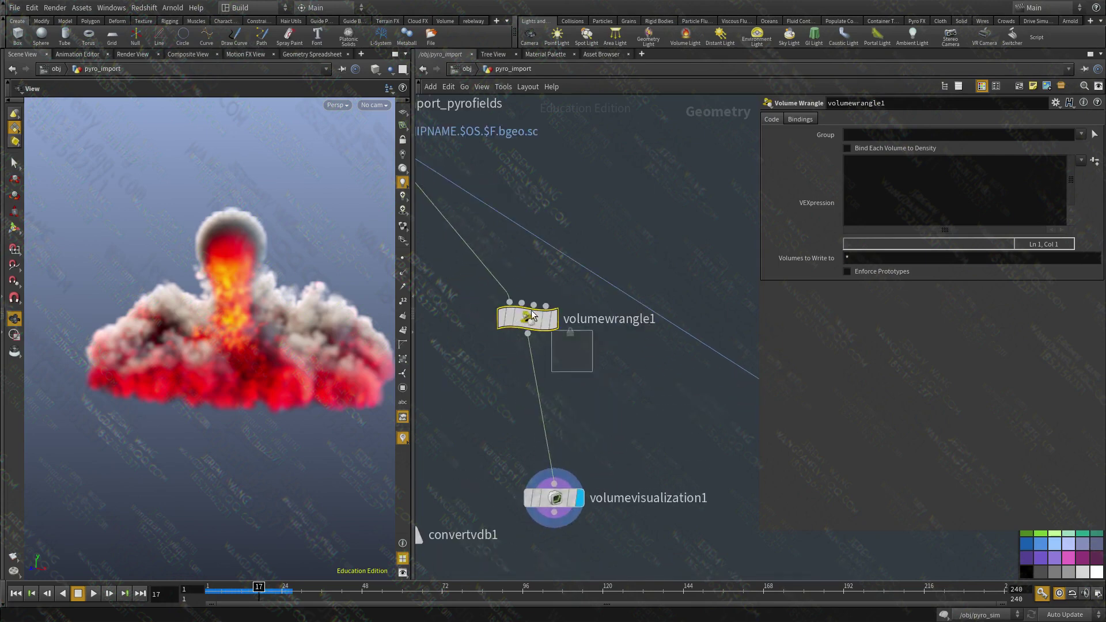
middle_drag(493, 329, 536, 359)
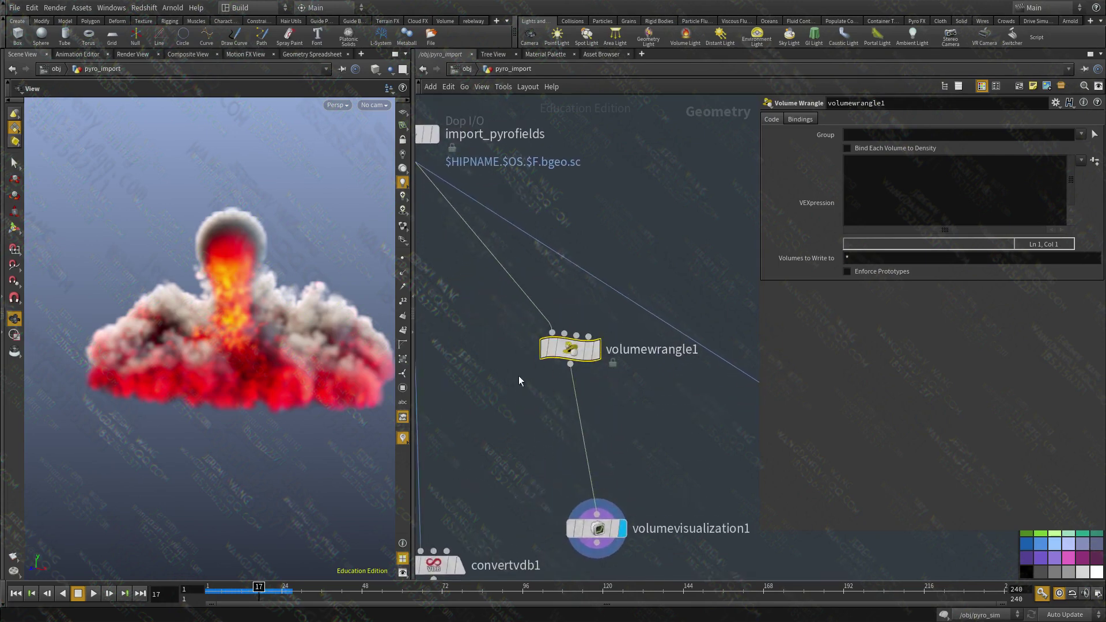
Step: Enter the expression f@temperature += f@fake_temp; in volumewrangle1 and select volumevisualization1 to check the result
middle_drag(724, 434, 620, 411)
click(467, 412)
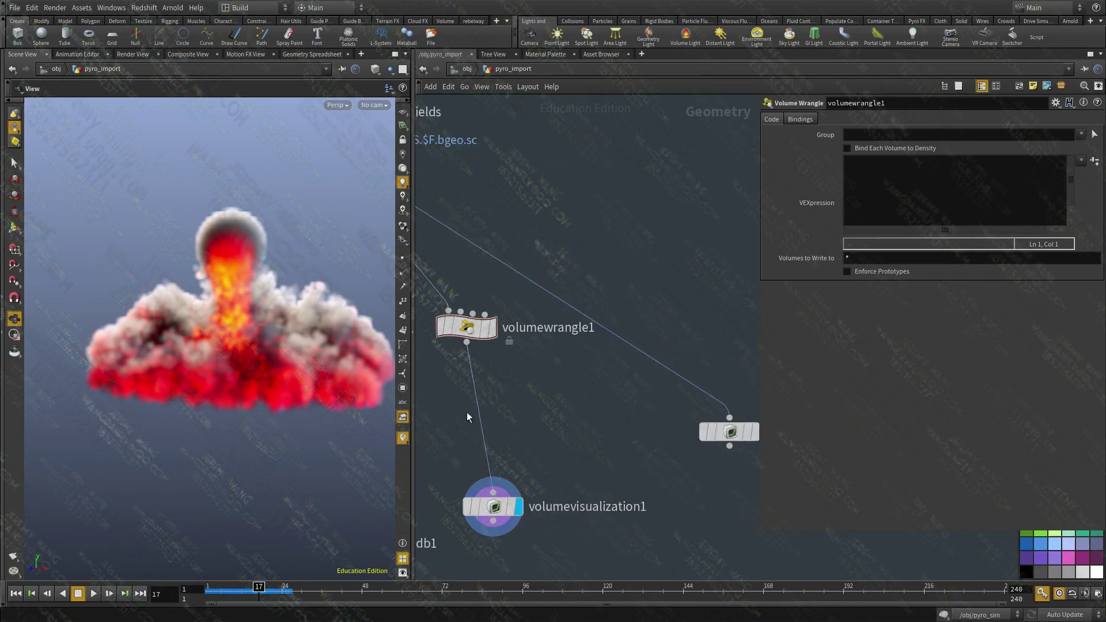
middle_drag(467, 413, 499, 426)
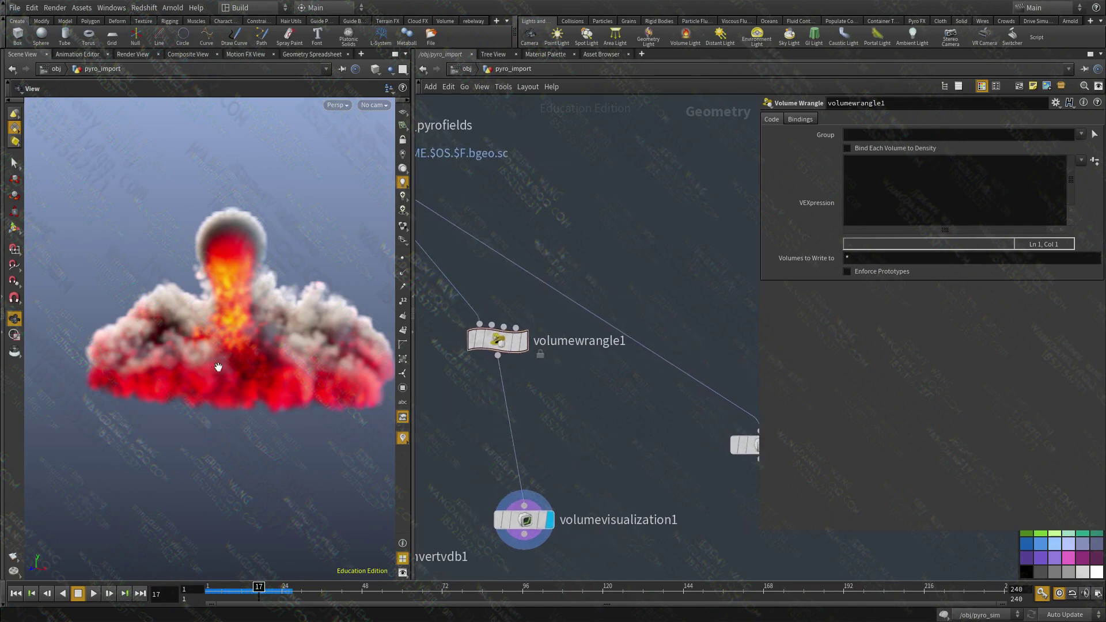
click(497, 340)
text(perature += f@fake_temp;)
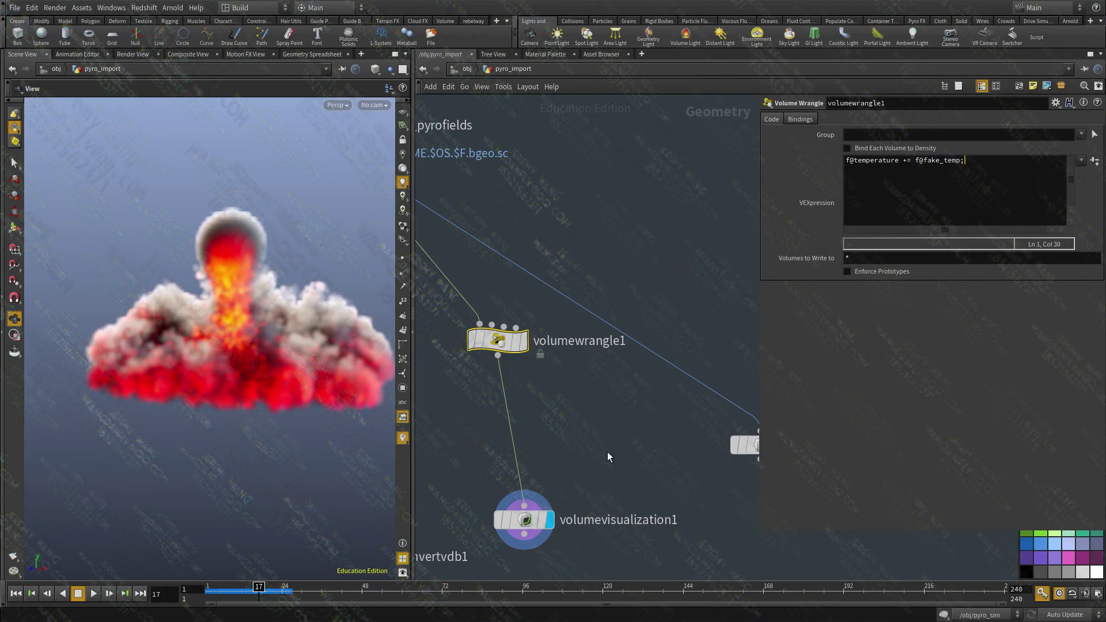
middle_drag(600, 444, 608, 376)
drag(608, 386, 447, 491)
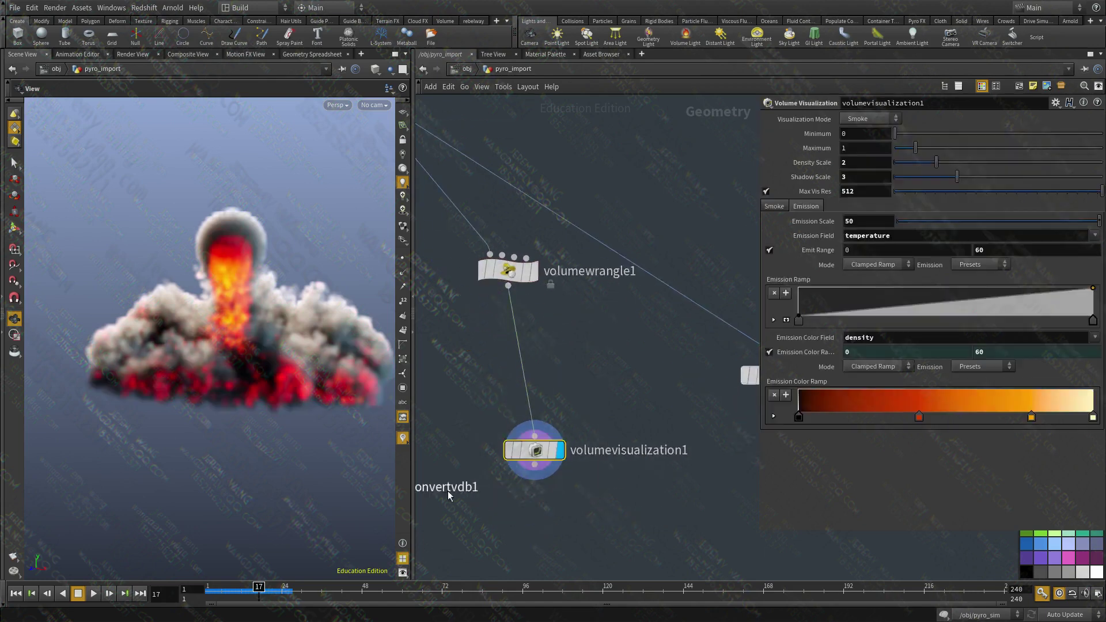
Step: Change the volumewrangle1 expression to f@temperature += clamp(f@fake_temp, 0, 1000);
middle_drag(569, 349, 599, 448)
drag(602, 447, 424, 329)
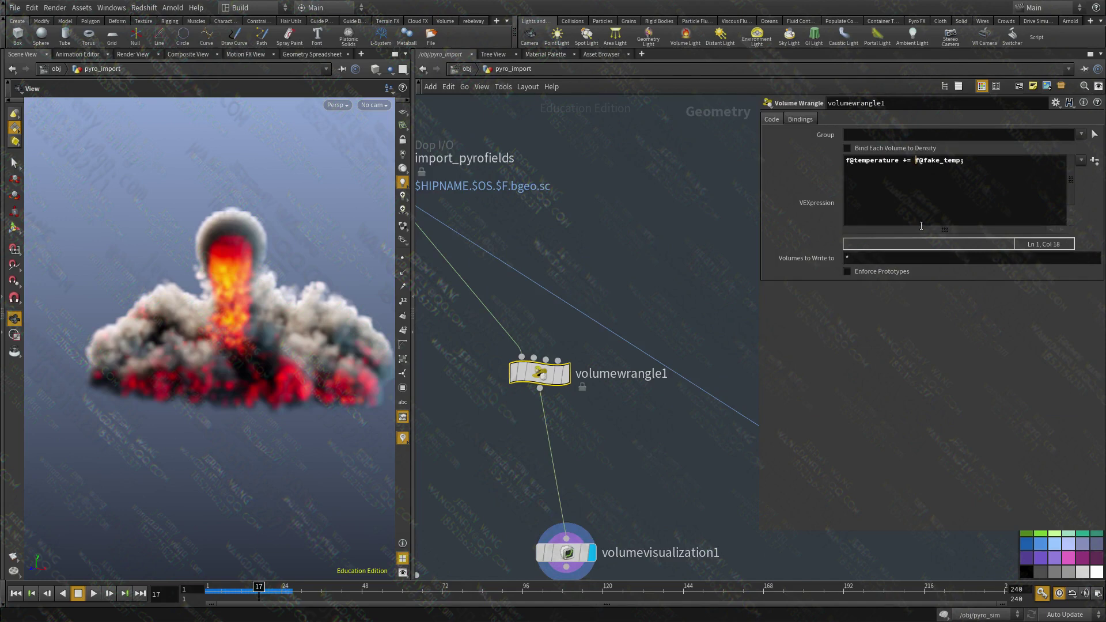
text(clamp()
key(End)
click(617, 527)
middle_drag(614, 493, 610, 423)
Step: Toggle the bypass of volumewrangle1 to compare the smoke emission with and without it
middle_drag(565, 331, 617, 372)
key(b)
drag(615, 389, 539, 328)
middle_drag(659, 420, 638, 371)
key(b)
drag(637, 372, 505, 241)
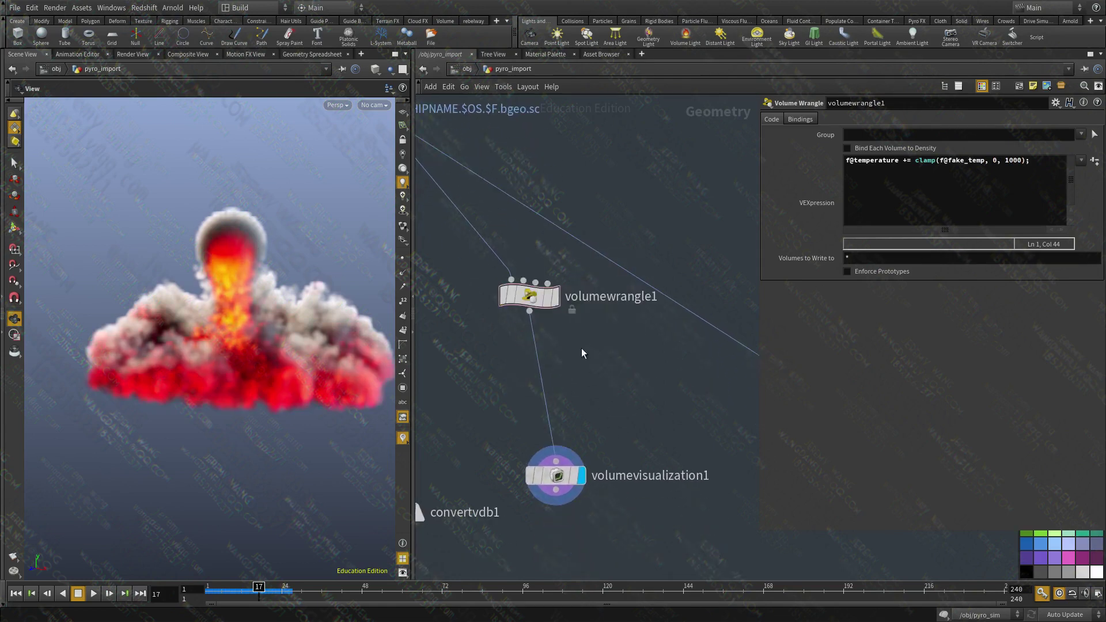
Step: Compare the smoke emission once more with volumewrangle1 bypassed and active
key(space+b)
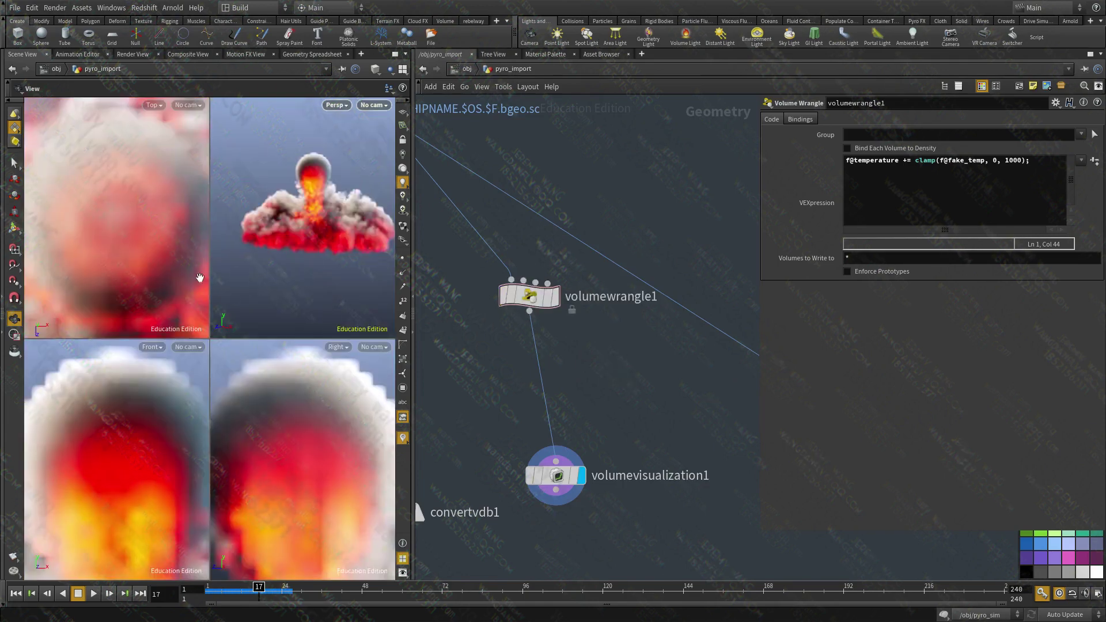
key(space+b)
key(b)
drag(567, 346, 453, 217)
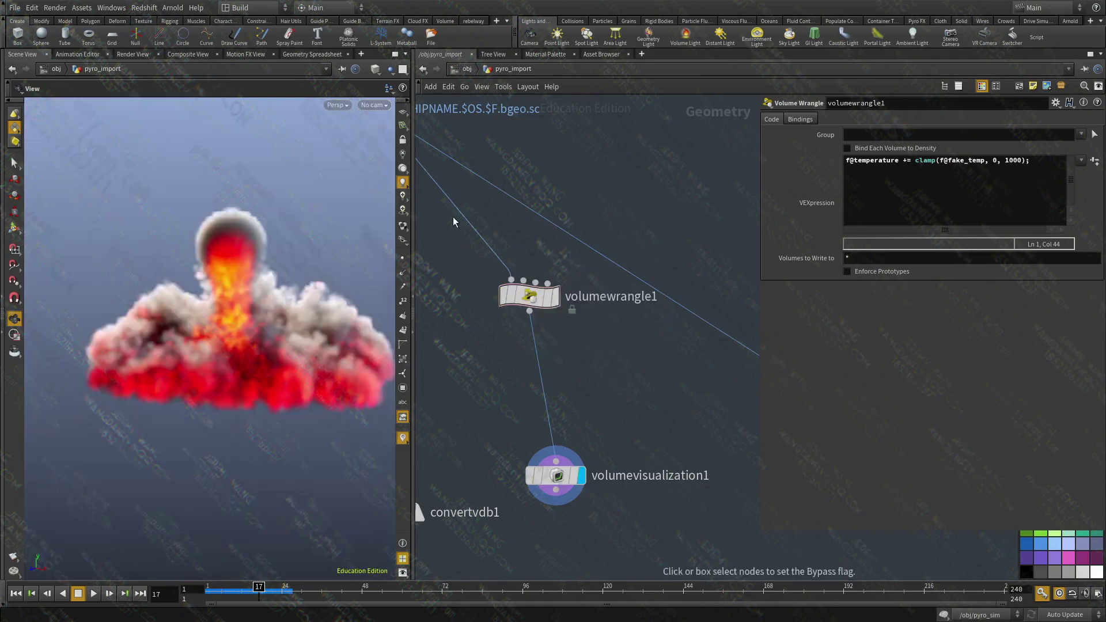
Step: Multiply the clamped fake_temp by 4 in volumewrangle1, making the expression f@temperature += clamp(f@fake_temp, 0, 1000)*4;
drag(600, 374, 504, 268)
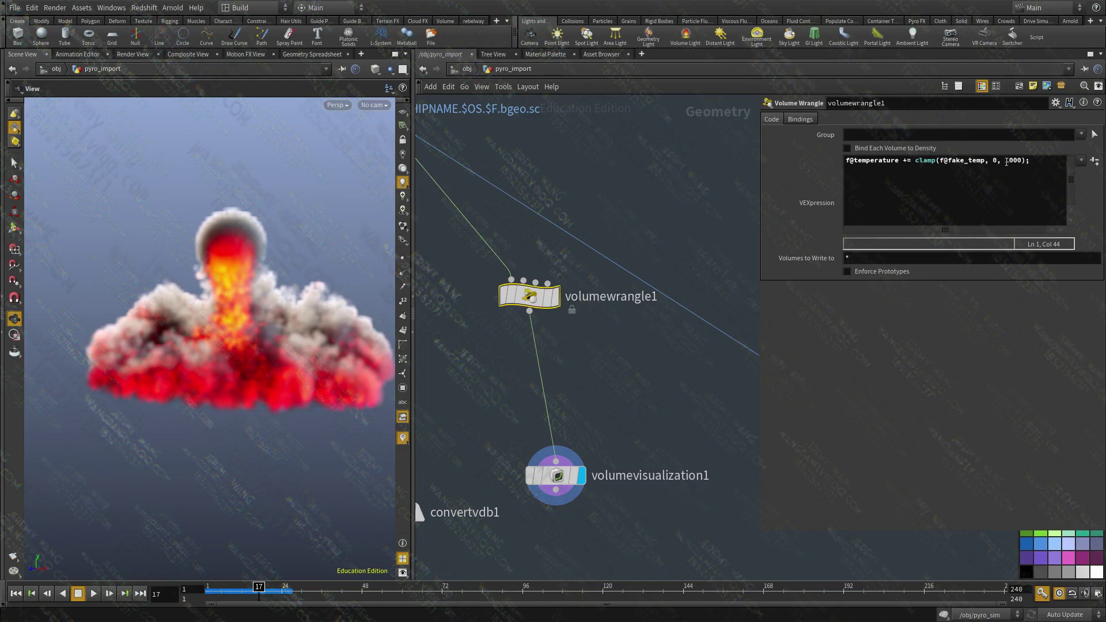
text(*4)
click(558, 360)
Step: Play the imported smoke from frame 1 and examine the stronger emission around frame 28 from a raised angle
drag(228, 597, 188, 598)
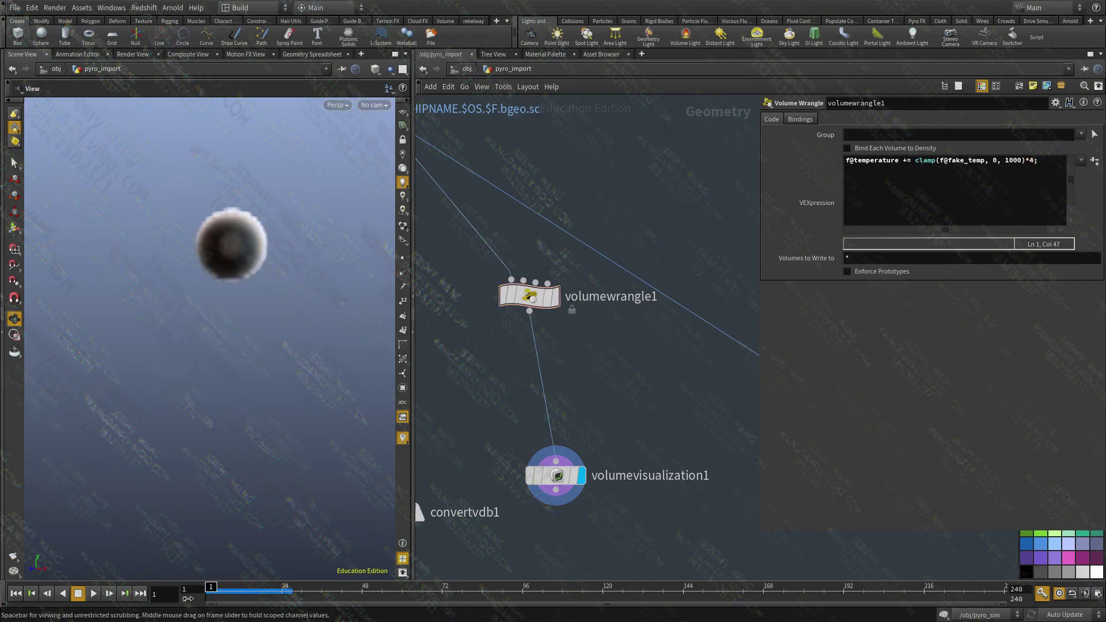
click(93, 594)
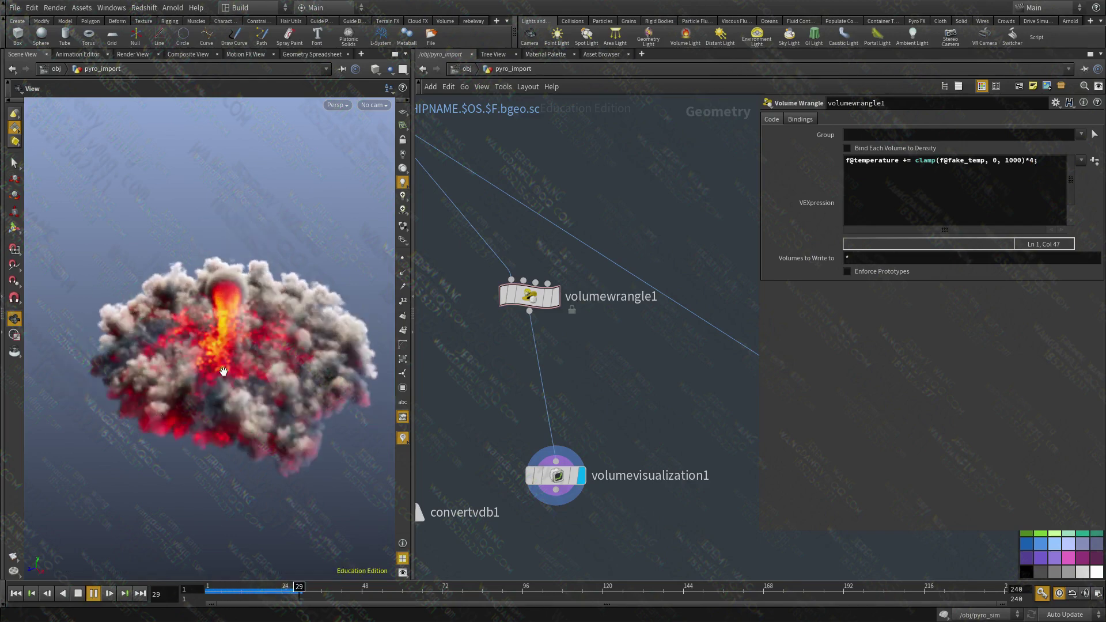
click(305, 592)
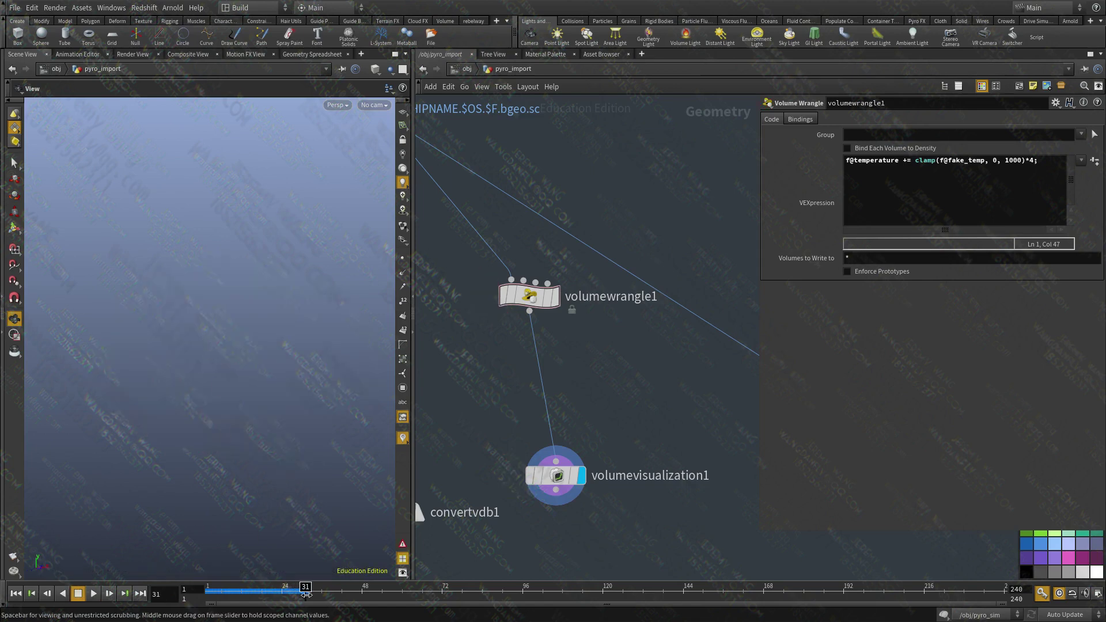
drag(305, 593, 296, 593)
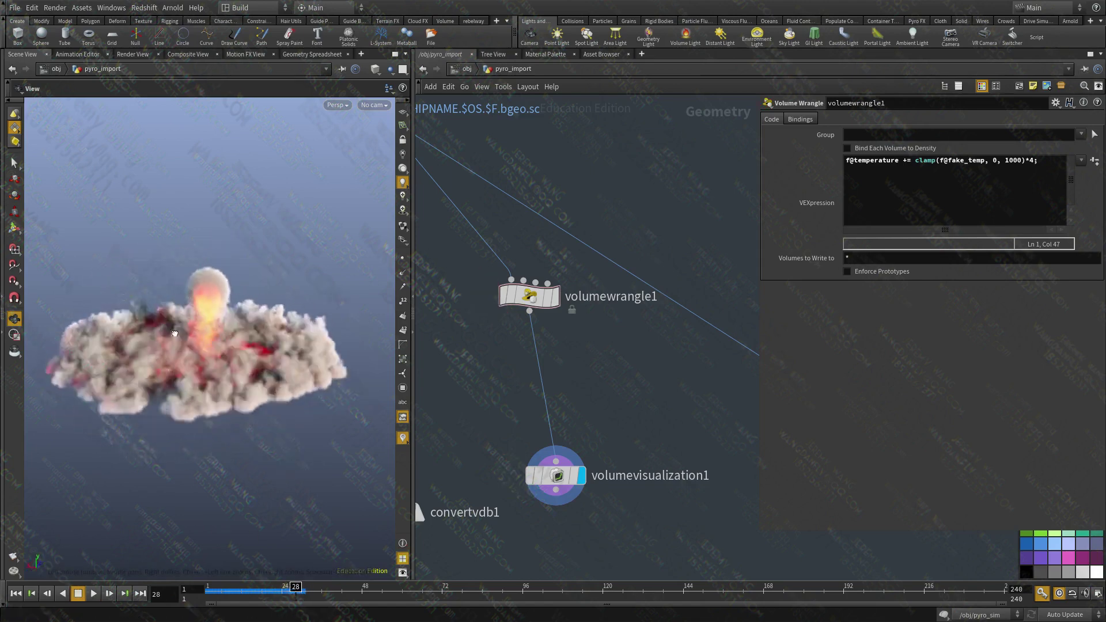
drag(175, 333, 219, 401)
Step: Leave pyro_import and open the pyro_sim DOP network
scroll(676, 406, down, 3)
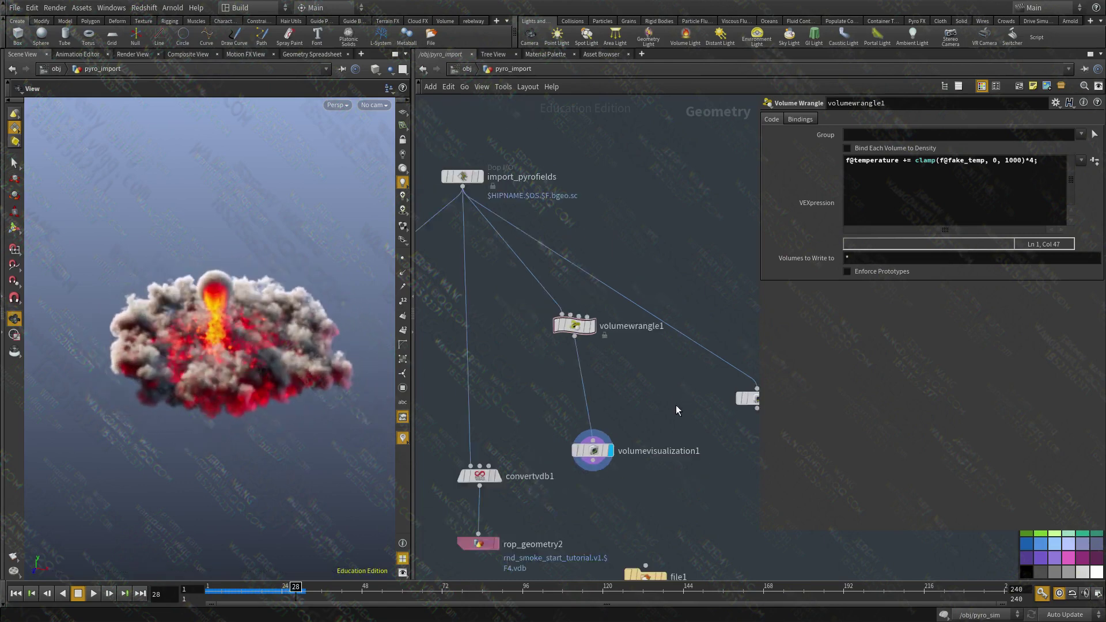
middle_drag(676, 405, 628, 436)
key(u)
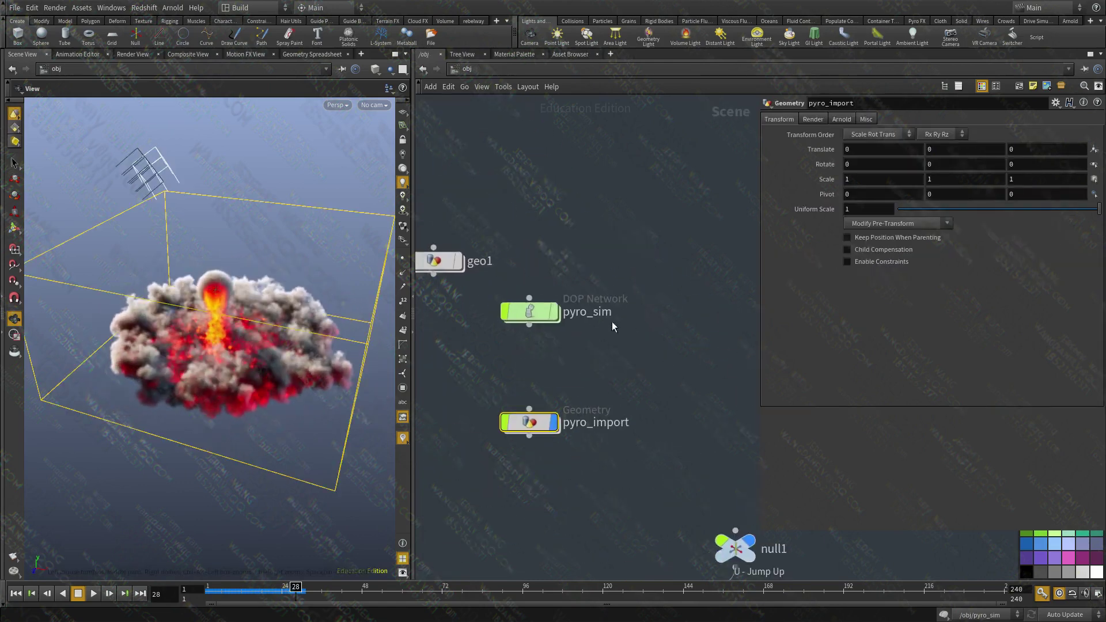
double_click(531, 312)
Step: Rearrange the microsolver nodes feeding merge2 to make room for another one
scroll(531, 316, down, 2)
middle_drag(530, 316, 657, 443)
scroll(577, 421, up, 2)
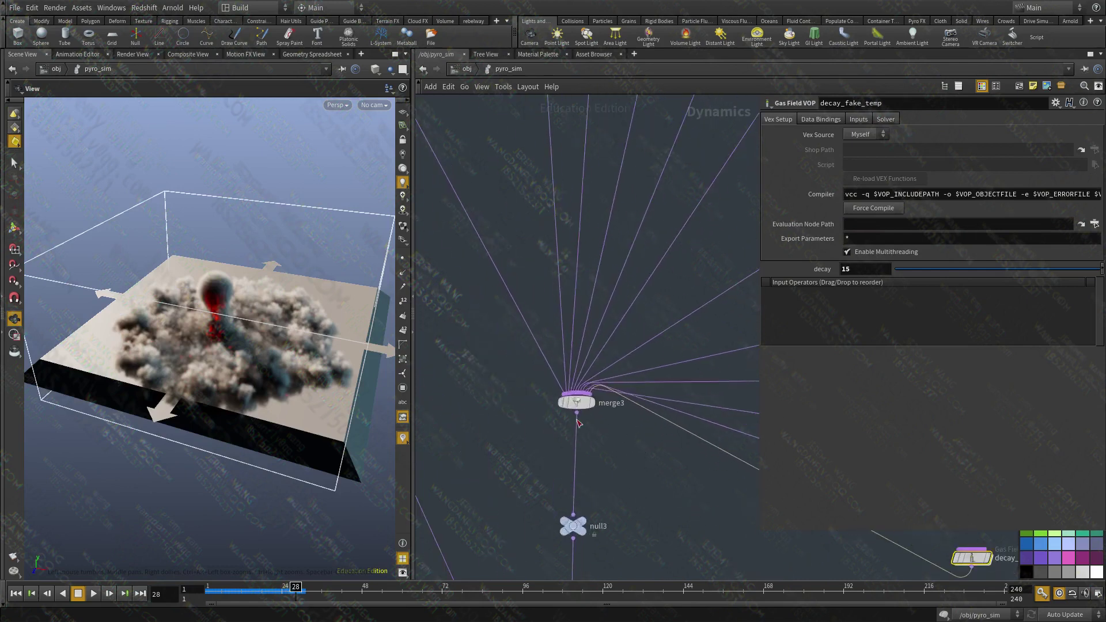
middle_drag(577, 421, 684, 558)
middle_drag(484, 230, 544, 178)
scroll(551, 416, down, 3)
middle_drag(714, 438, 565, 264)
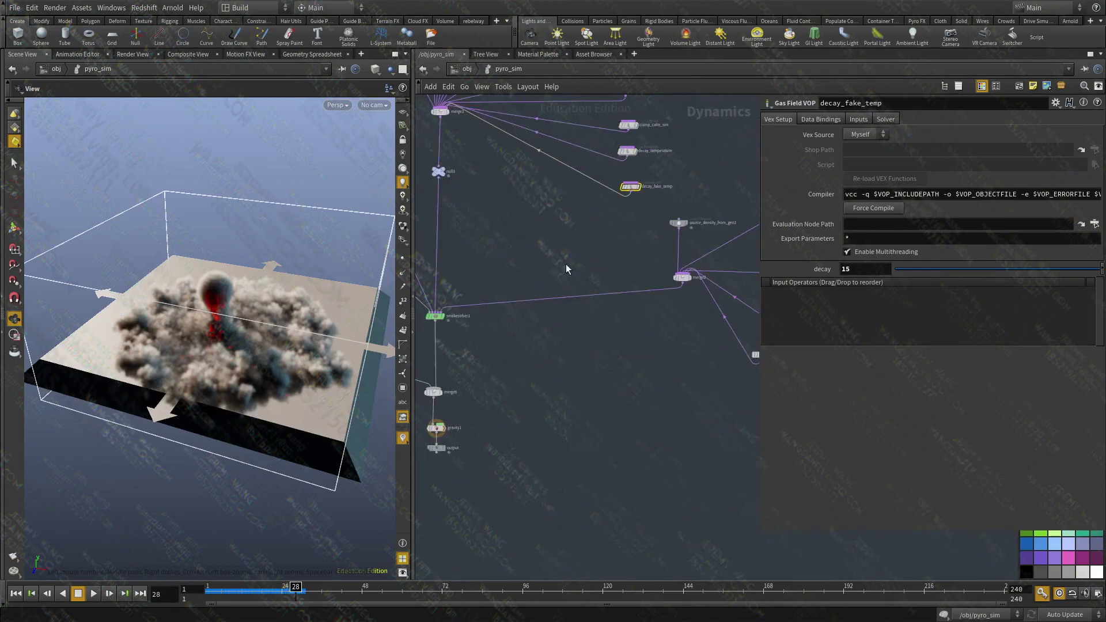
middle_drag(717, 291, 525, 312)
scroll(639, 360, up, 3)
middle_drag(595, 390, 674, 449)
drag(589, 448, 634, 441)
drag(452, 316, 450, 392)
drag(714, 483, 649, 377)
drag(676, 483, 658, 338)
middle_drag(541, 430, 589, 393)
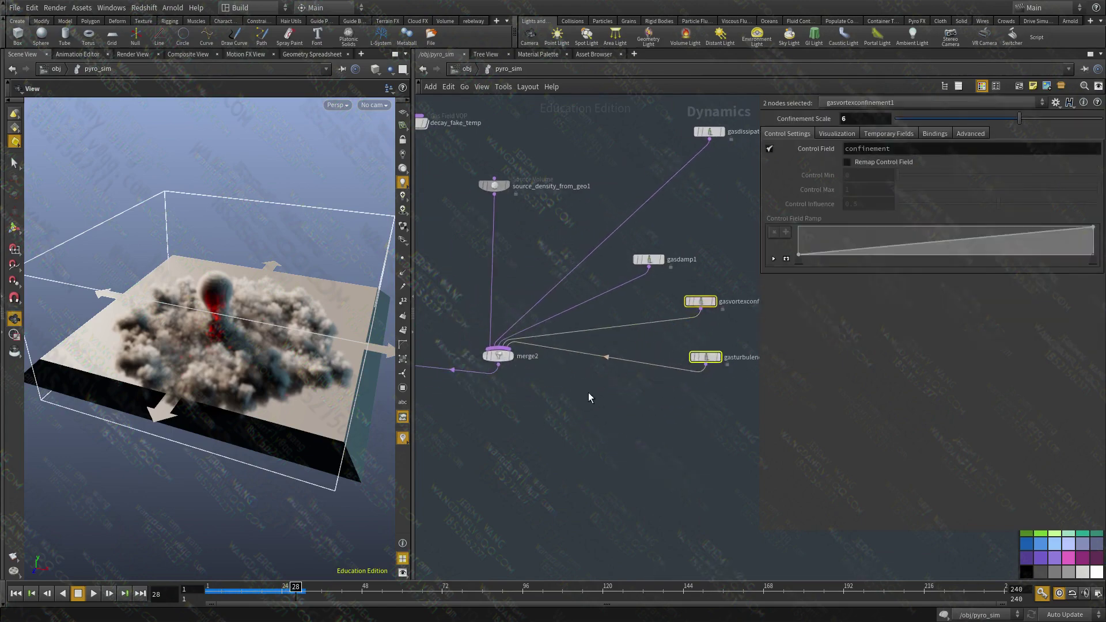
Step: Add a Gas Dissipate node for the density field, wire it into merge2 and set its Evaporation Rate to .4
click(589, 392)
key(Tab)
text(gas diss)
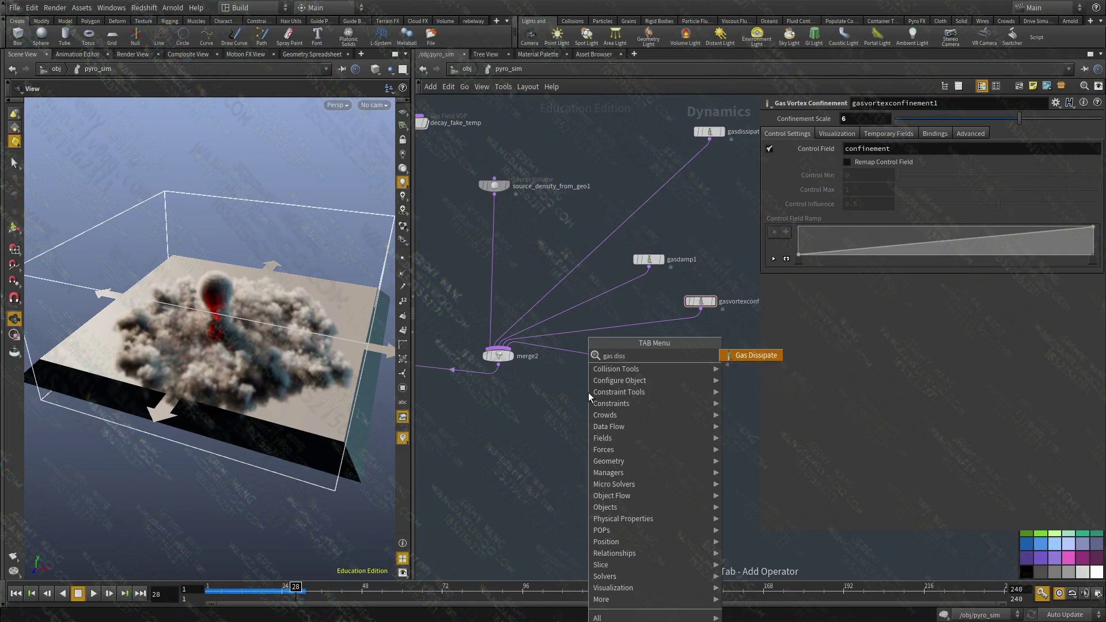
key(Return)
click(589, 392)
drag(588, 399, 556, 397)
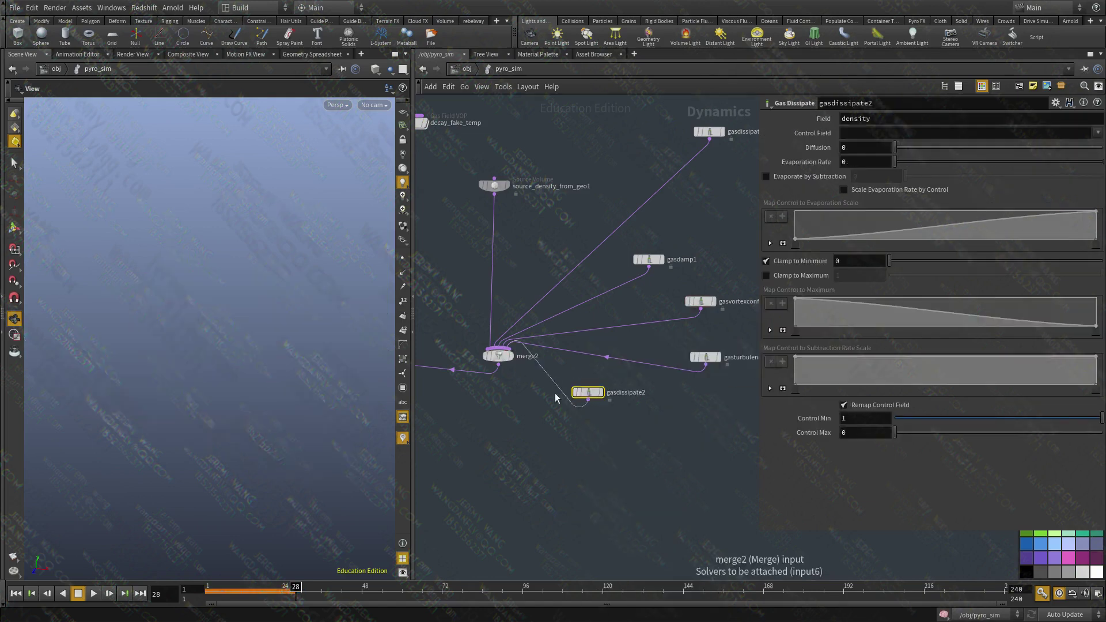
drag(855, 148, 827, 159)
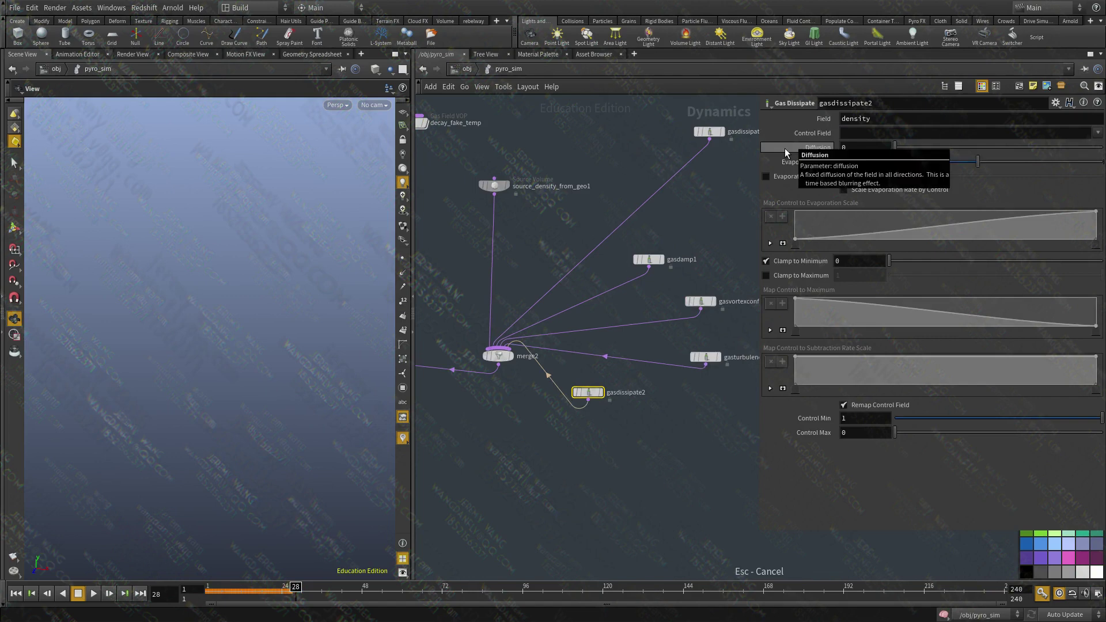
Step: Select gravity1, then run the simulation from frame 1 and examine how the smoke density dissipates over the ground plane
middle_drag(519, 490, 669, 427)
scroll(670, 428, down, 3)
middle_drag(611, 456, 725, 416)
middle_drag(587, 402, 559, 440)
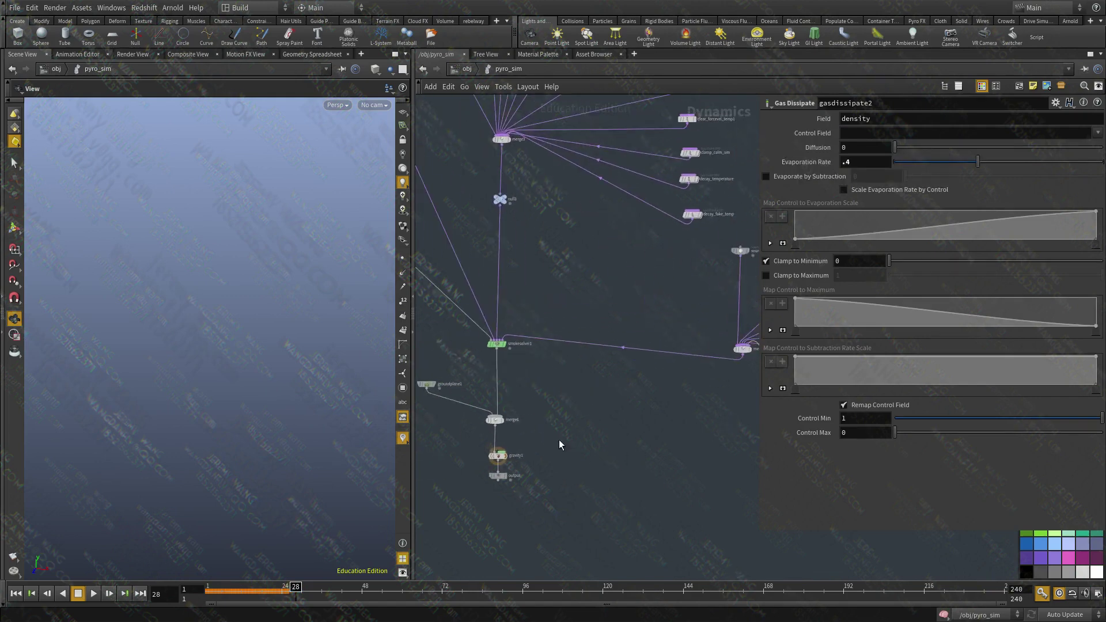
scroll(560, 440, up, 2)
drag(540, 442, 443, 470)
click(19, 594)
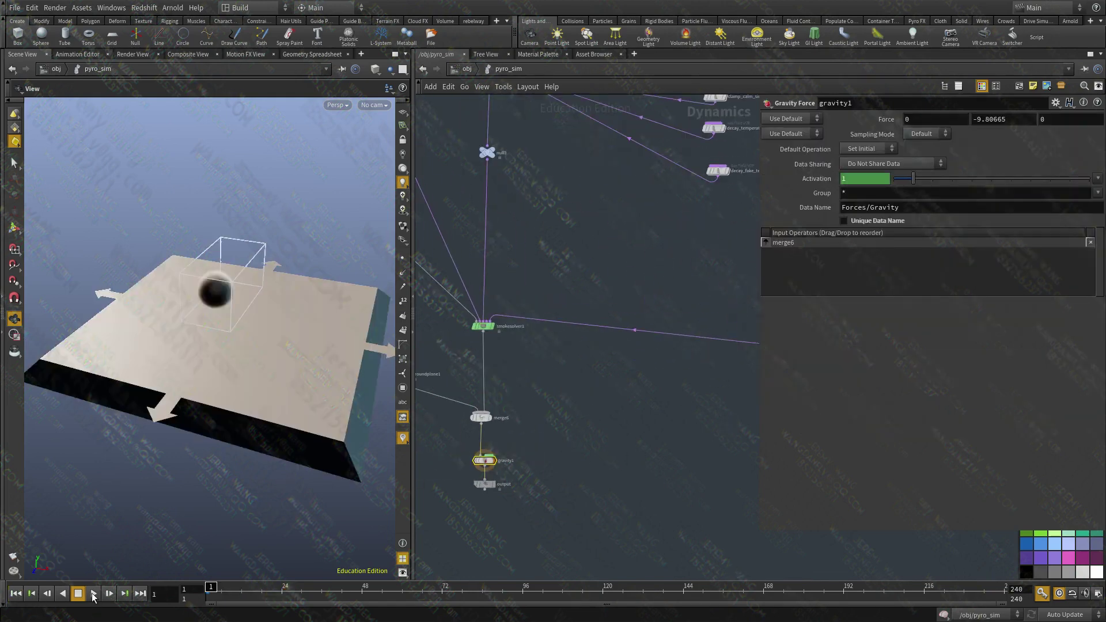
click(93, 594)
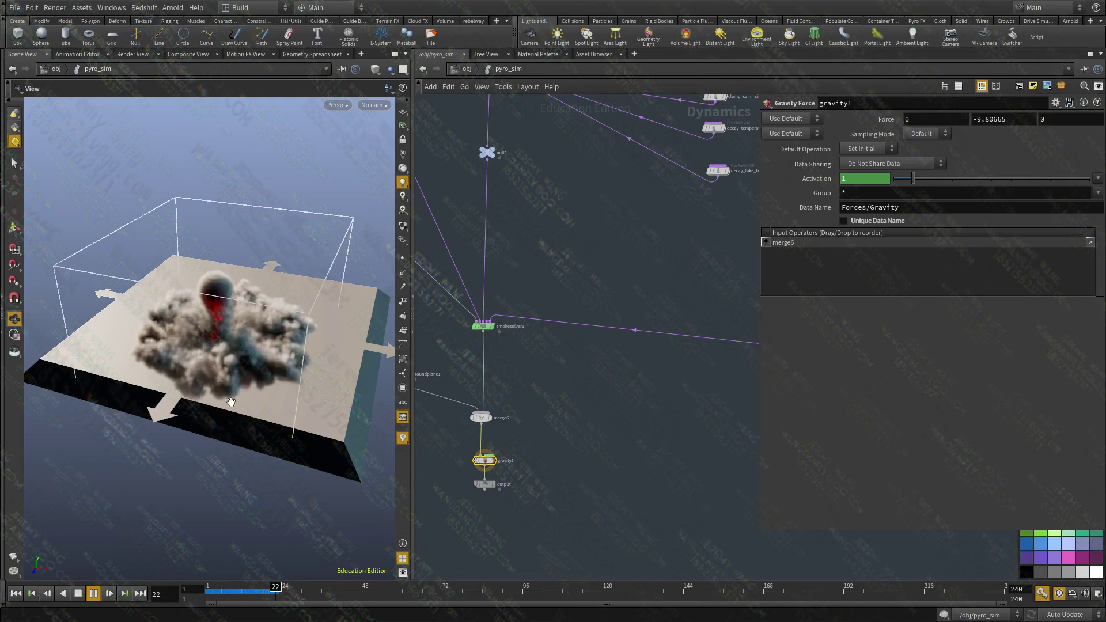
drag(284, 373, 300, 361)
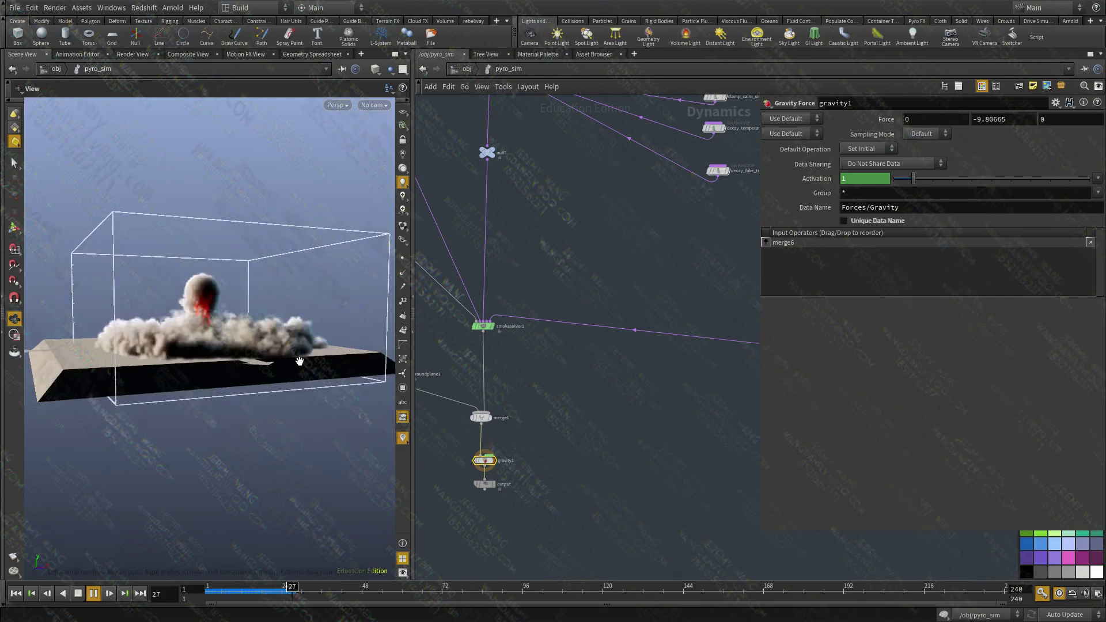
key(Escape)
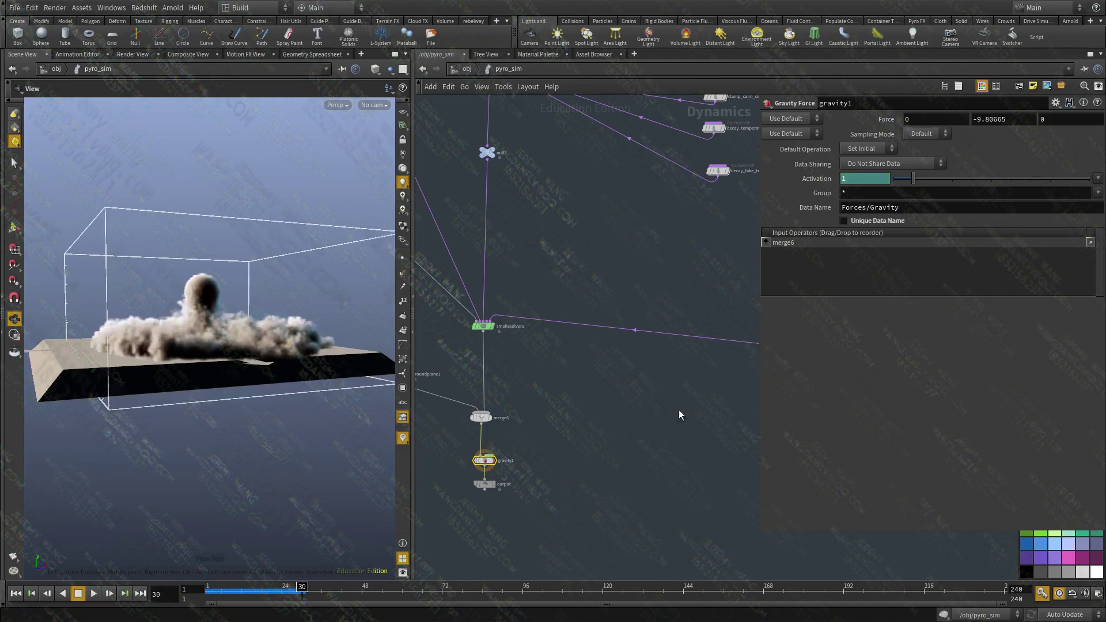
Step: Set the Evaporation Rate of gasdissipate2 to .8
middle_drag(678, 410, 395, 461)
scroll(426, 458, down, 2)
scroll(634, 423, up, 3)
click(557, 359)
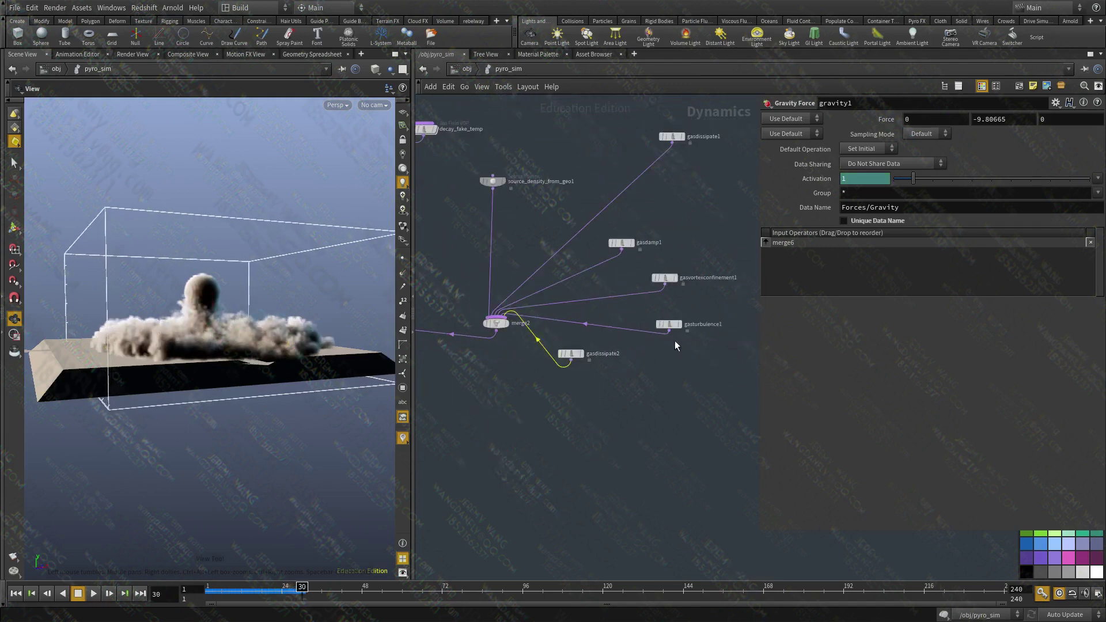
click(570, 353)
drag(861, 161, 825, 142)
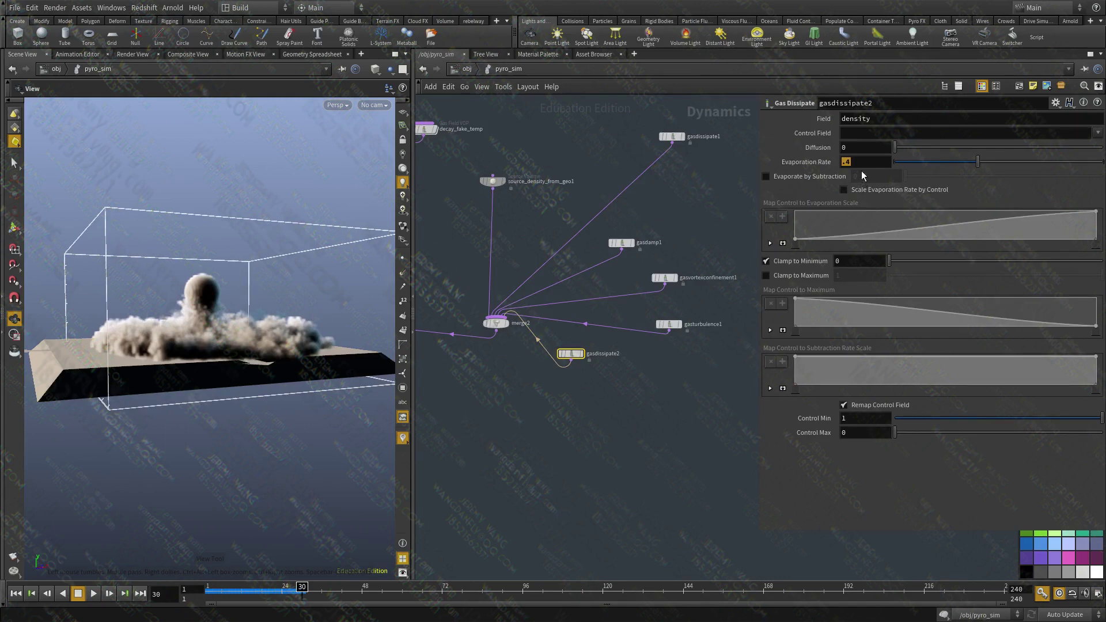
text(.8)
key(Return)
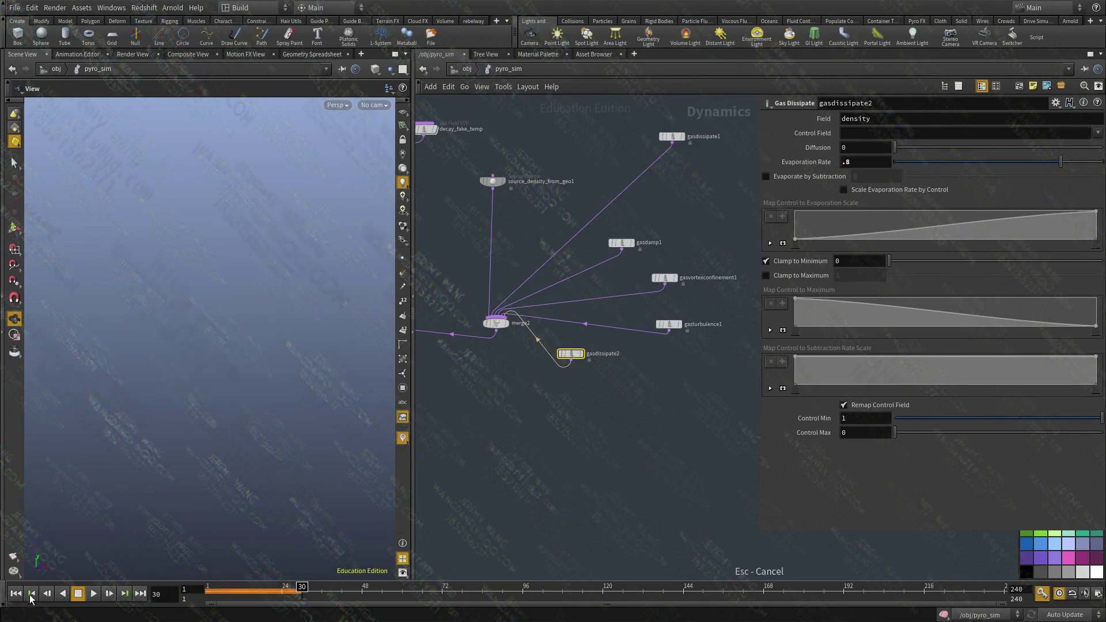
Step: Run the simulation from frame 1 with the higher evaporation rate and examine the smoke thinning from above
click(16, 593)
click(93, 593)
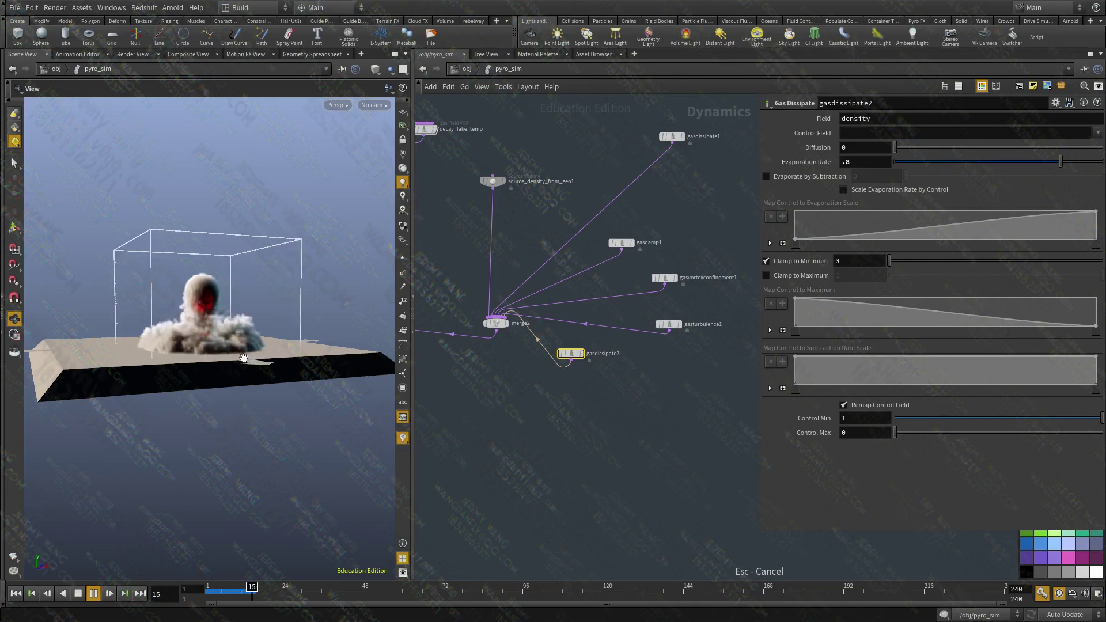
drag(178, 456, 174, 464)
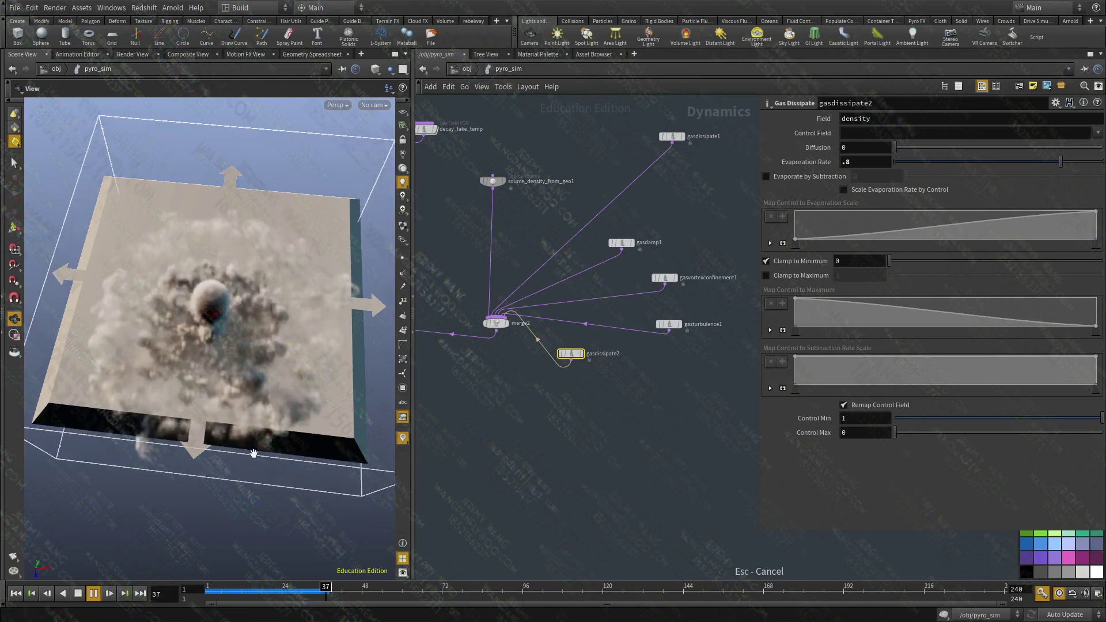
key(Escape)
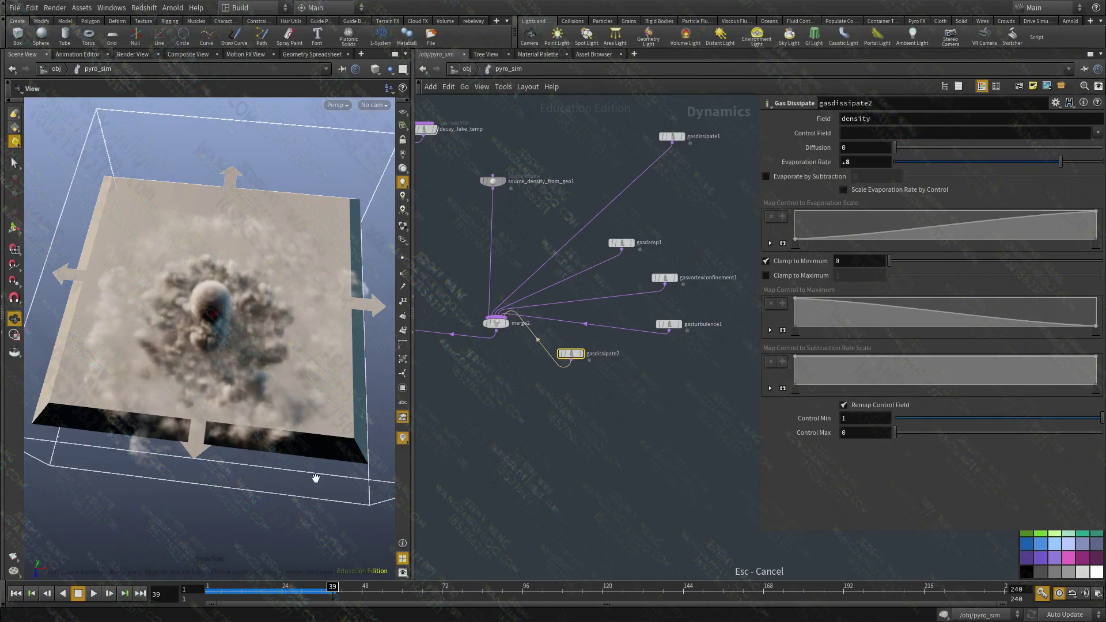
Step: Replay the simulation twice, comparing the outer and central smoke from low and overhead angles, and return to frame 1
drag(247, 592, 206, 594)
click(96, 597)
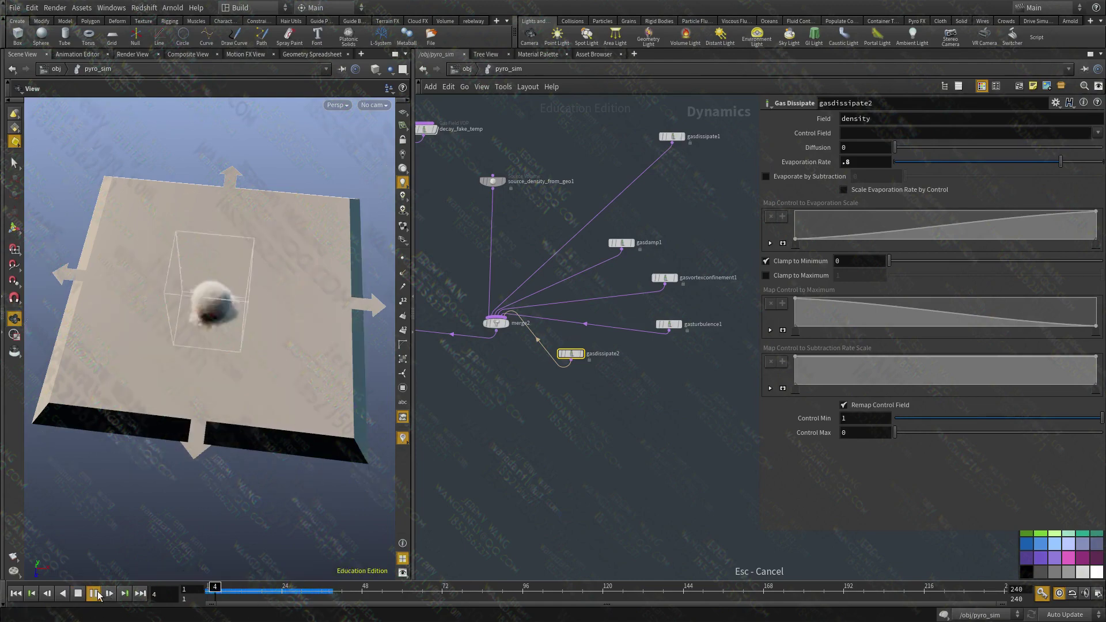
drag(190, 346, 214, 265)
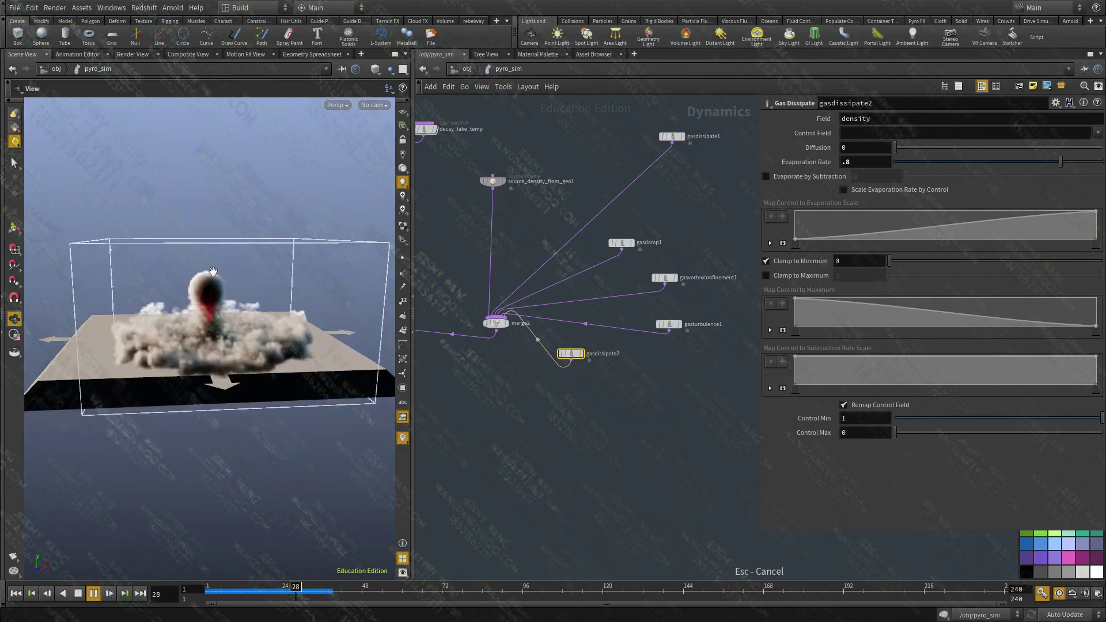
drag(200, 350, 207, 458)
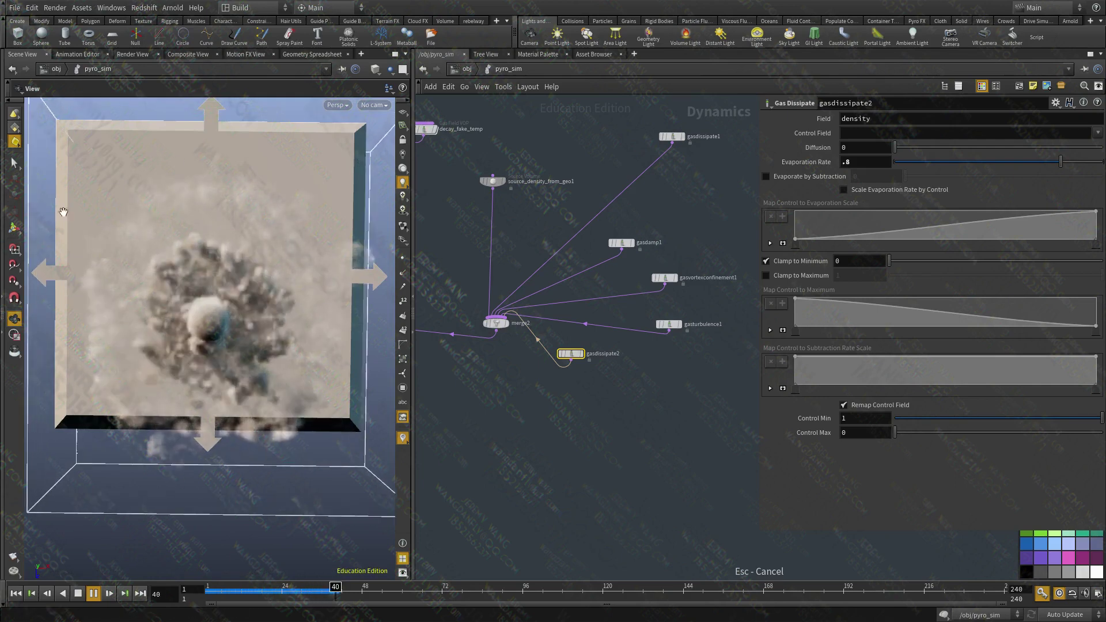
drag(157, 491, 220, 479)
drag(153, 298, 155, 426)
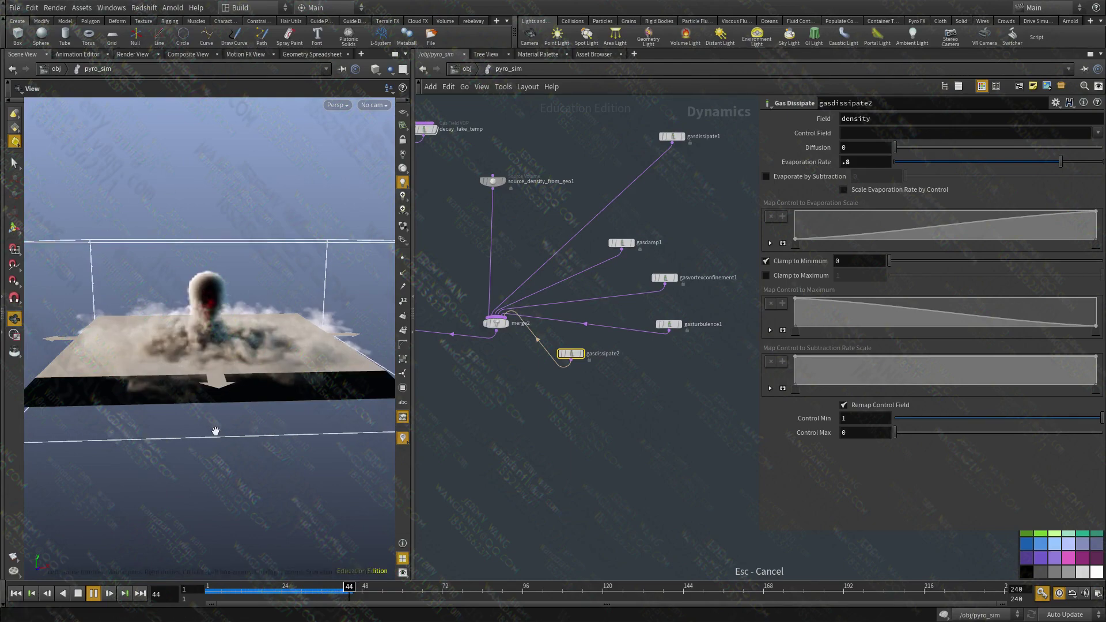
drag(186, 372, 202, 467)
click(212, 588)
click(94, 593)
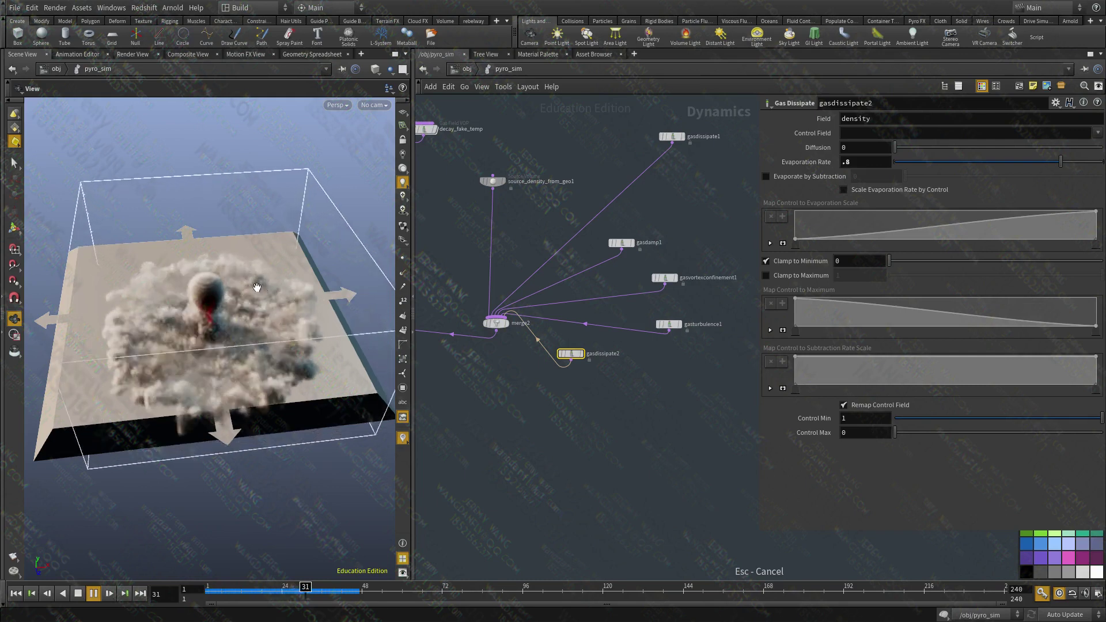
click(77, 595)
click(17, 594)
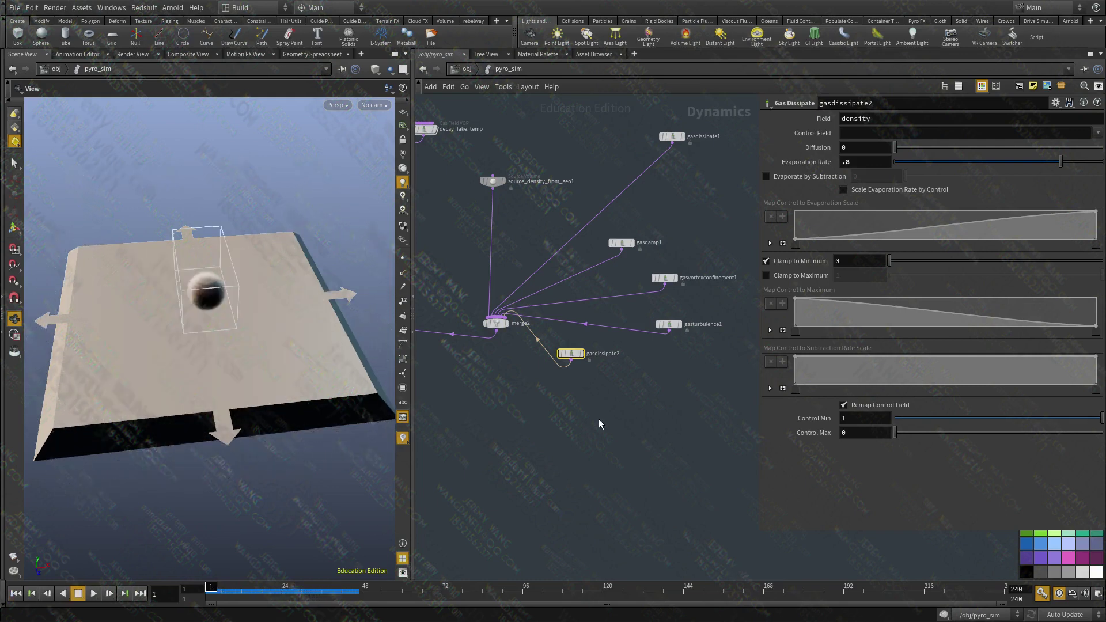
Step: Bypass the gasdissipate2 node
scroll(598, 420, up, 1)
mouse_move(598, 419)
middle_down()
mouse_move(478, 471)
mouse_move(572, 429)
middle_up()
key(b)
drag(574, 429, 466, 337)
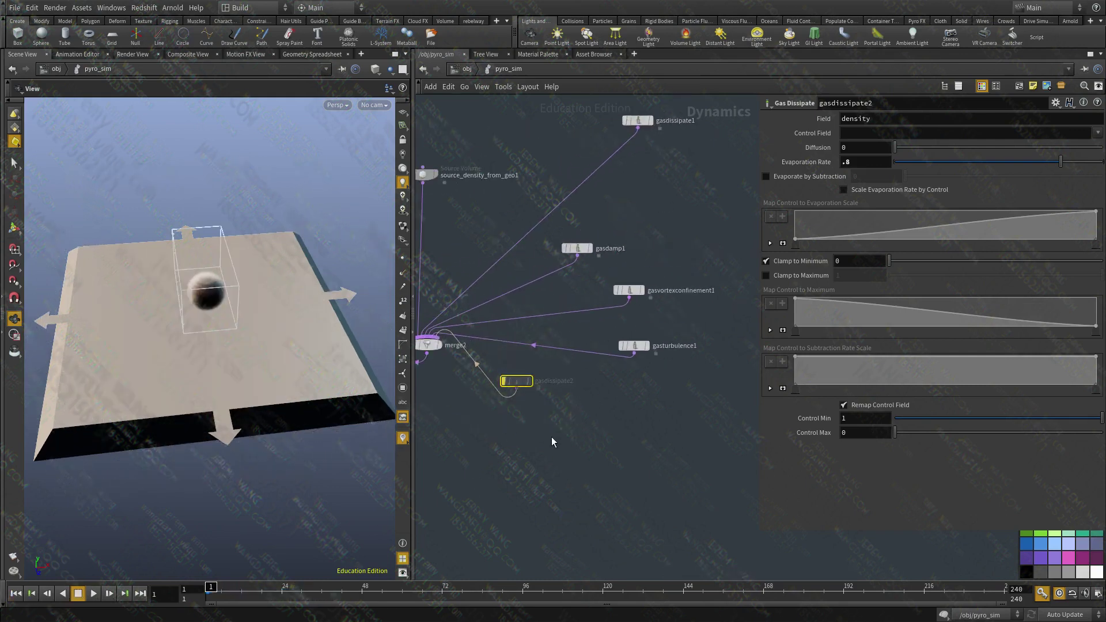
Step: Inspect the source and destination fields of the fake_temp and gascalculate3 Gas Calculate nodes
scroll(552, 438, down, 2)
middle_drag(552, 438, 568, 497)
scroll(568, 497, down, 4)
middle_drag(526, 323, 652, 331)
scroll(653, 330, up, 2)
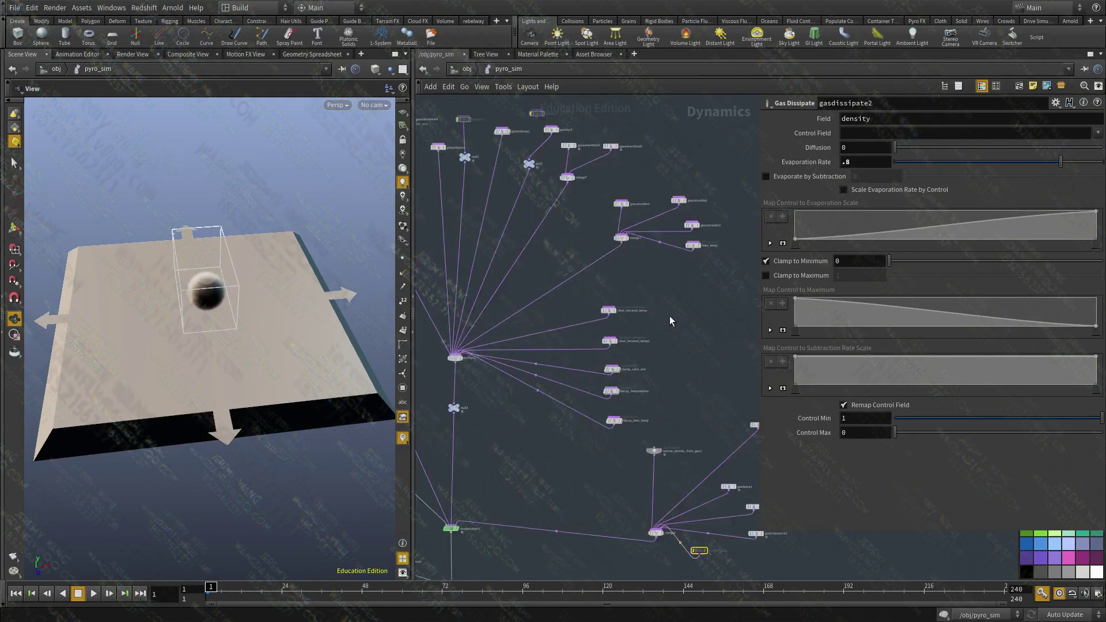
middle_drag(706, 266, 658, 312)
scroll(658, 312, up, 5)
click(622, 265)
middle_drag(604, 343, 574, 484)
scroll(640, 374, up, 2)
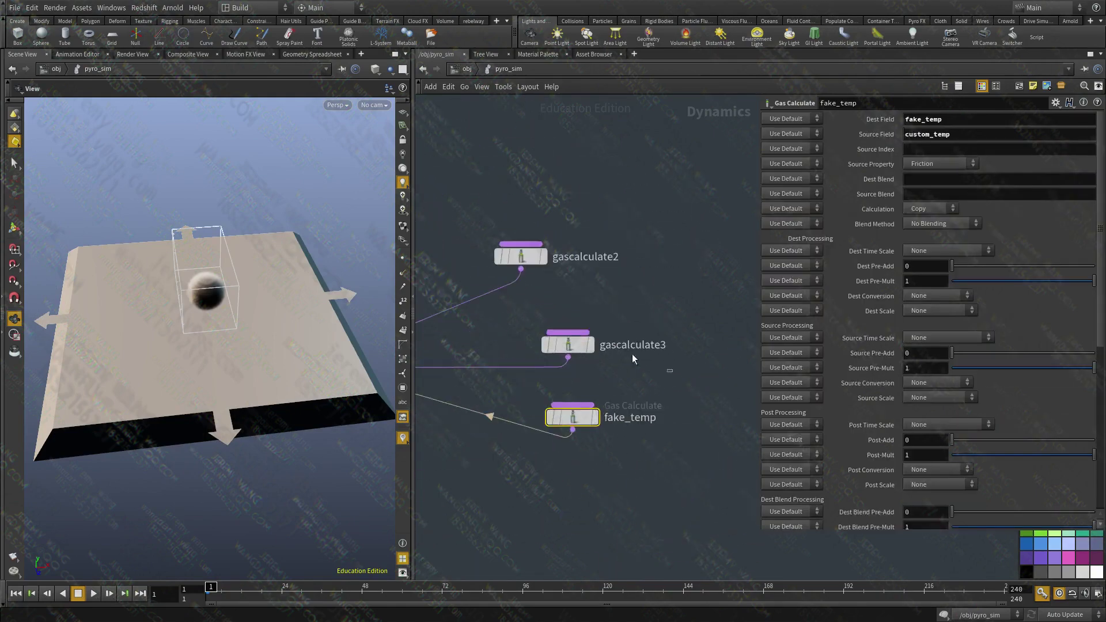
click(575, 347)
middle_drag(659, 264, 624, 322)
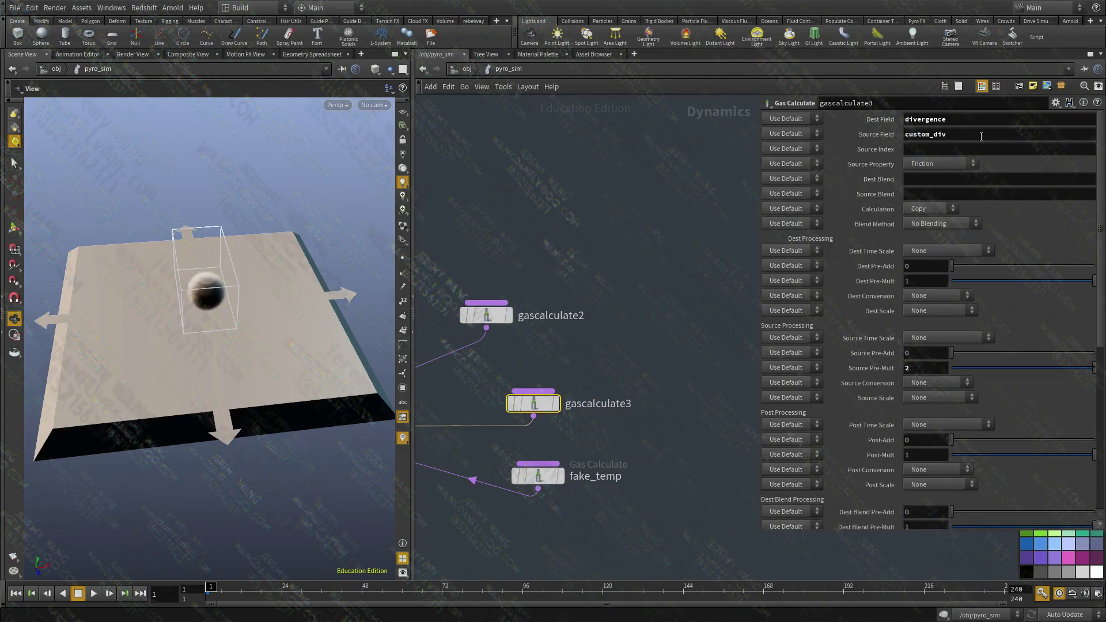
Step: Set the Emission Field of the pyro smoke object to temperature
scroll(671, 253, down, 6)
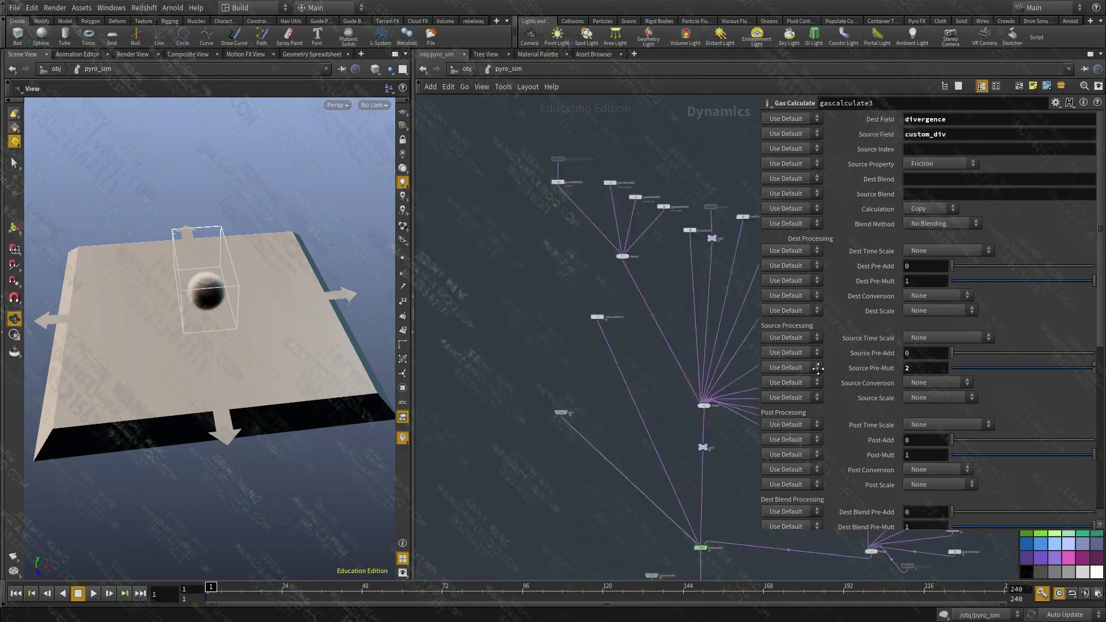
scroll(582, 383, up, 5)
middle_drag(616, 303, 499, 353)
click(526, 289)
middle_drag(422, 425, 559, 268)
click(571, 370)
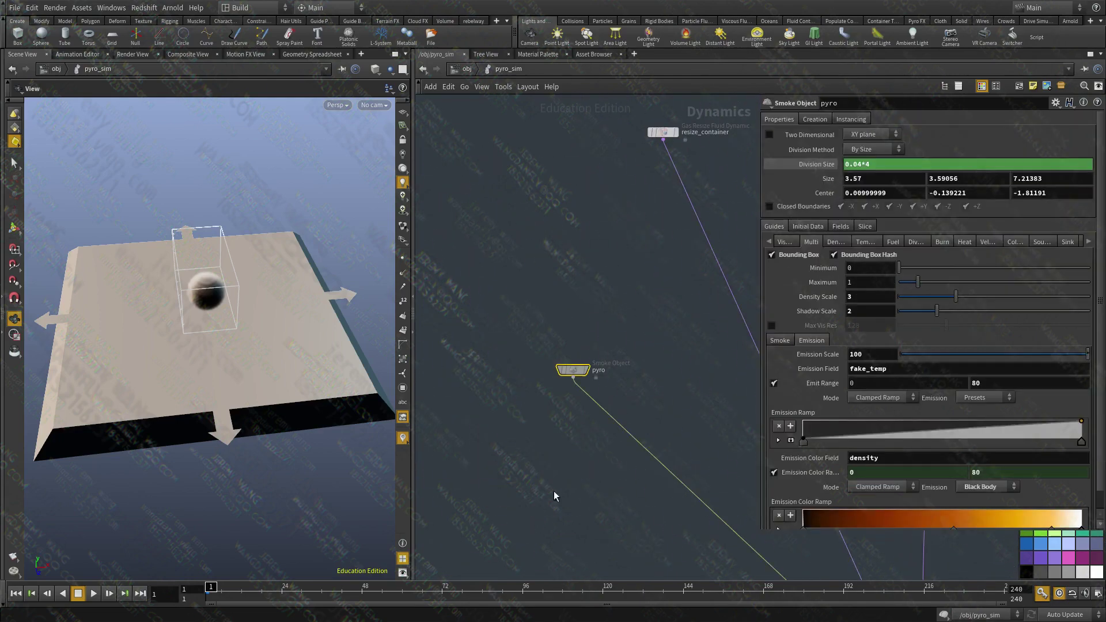
click(876, 369)
text(temperature)
scroll(581, 490, down, 3)
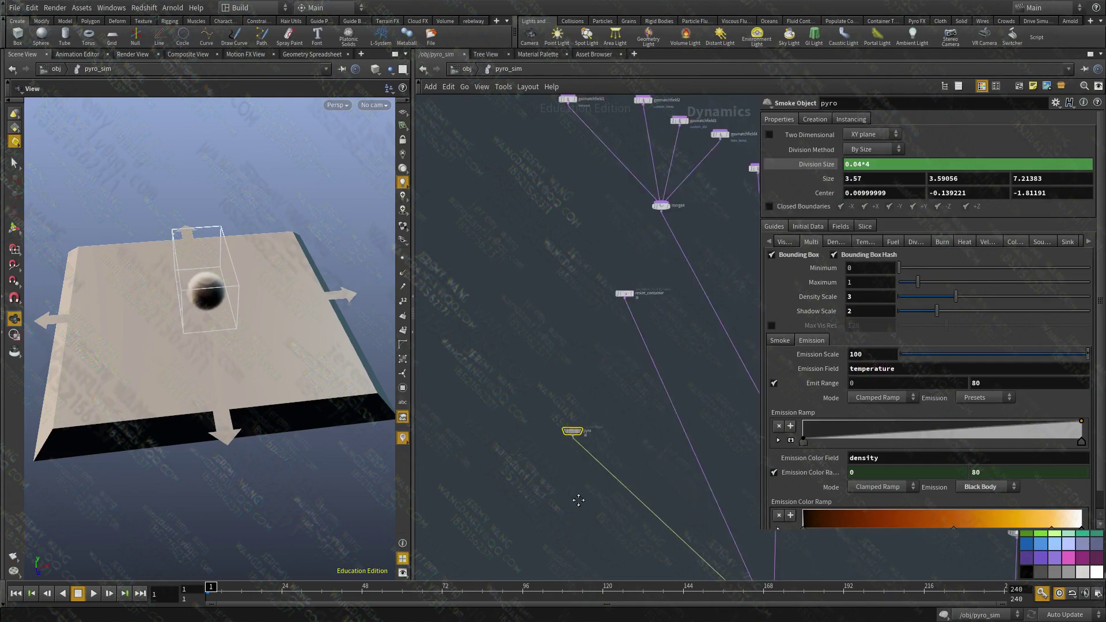
Step: Set the Source Pre-Mult of the gascalculate3 divergence node to 4
middle_drag(580, 498, 426, 357)
scroll(711, 300, up, 1)
middle_drag(711, 300, 596, 368)
scroll(587, 302, up, 3)
click(605, 265)
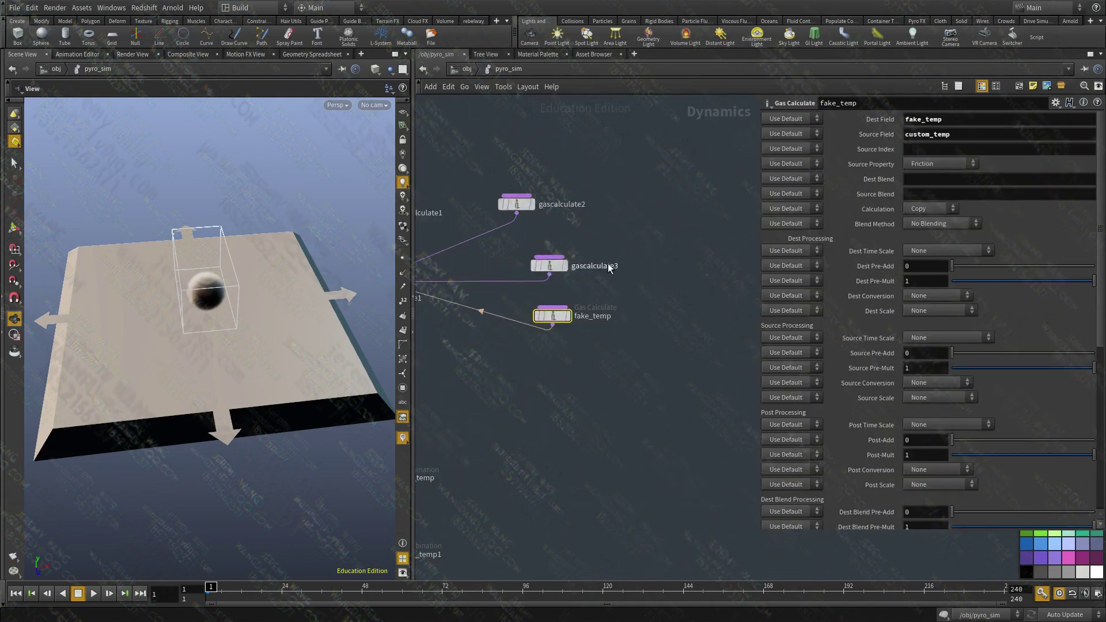
drag(905, 369, 804, 362)
text(4)
key(Return)
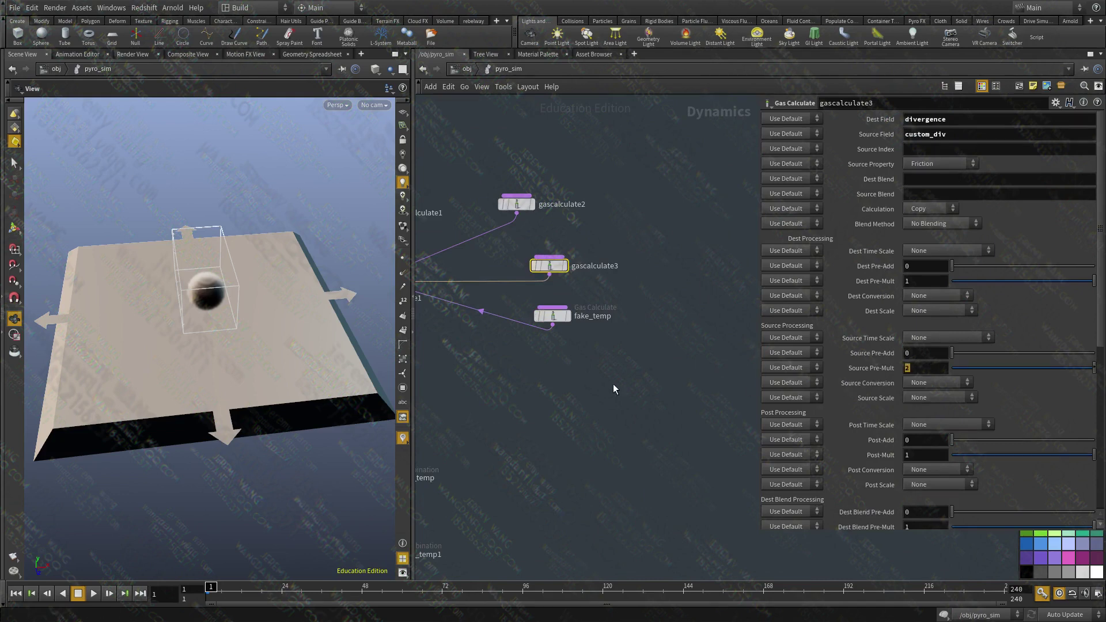
click(609, 398)
Step: Run the simulation with the stronger divergence, examine the smoke from low angles and beneath the ground plane, and return to frame 1
middle_drag(594, 421, 615, 251)
click(93, 594)
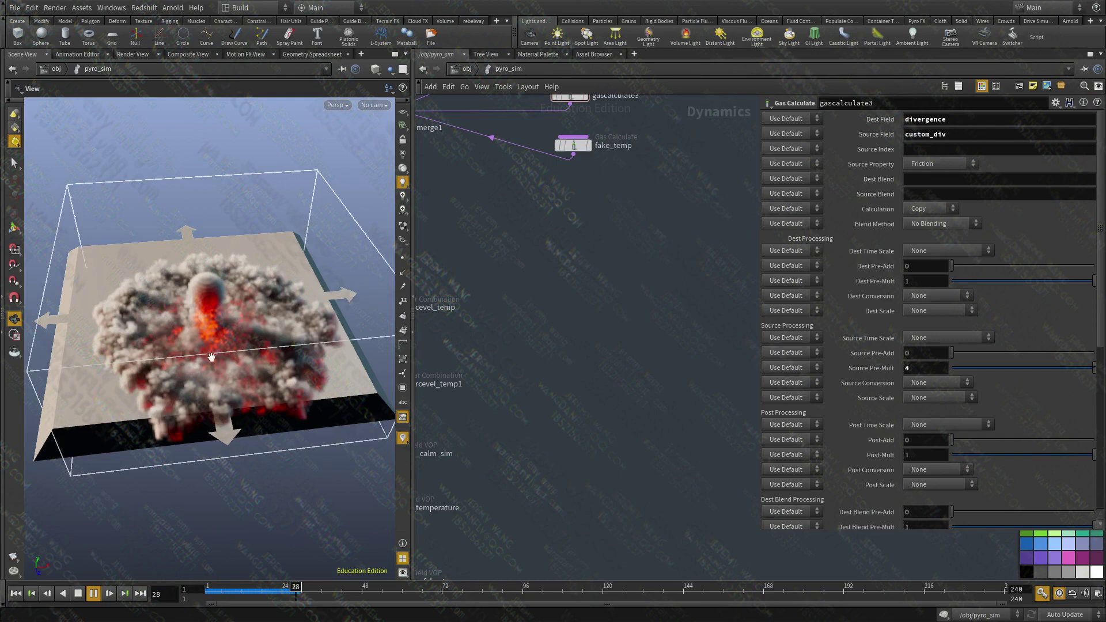
drag(245, 299, 244, 292)
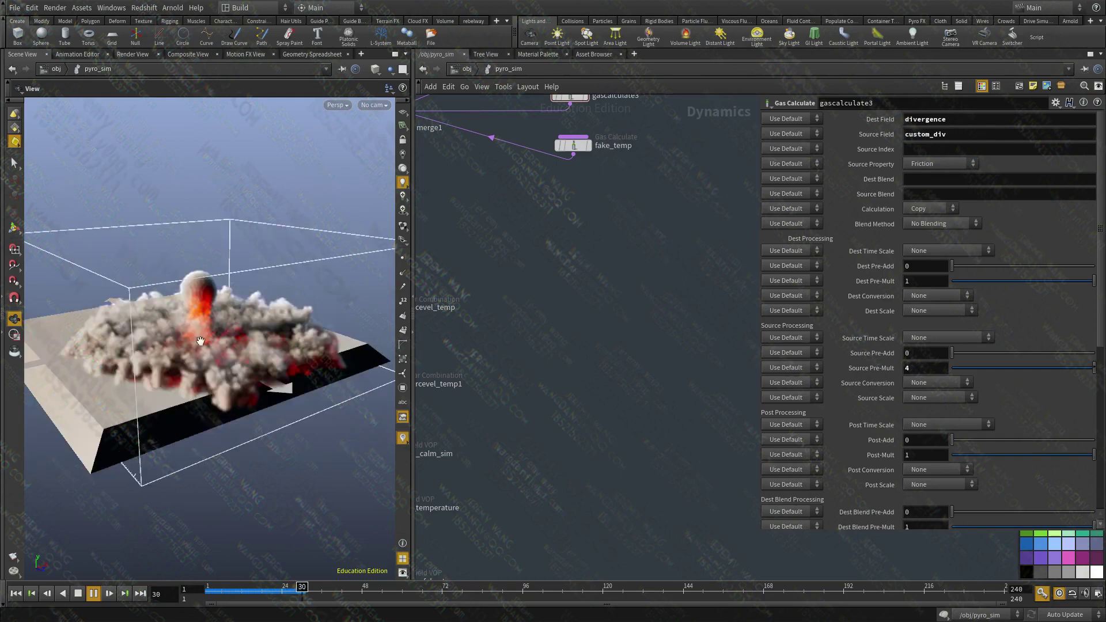
drag(201, 341, 270, 372)
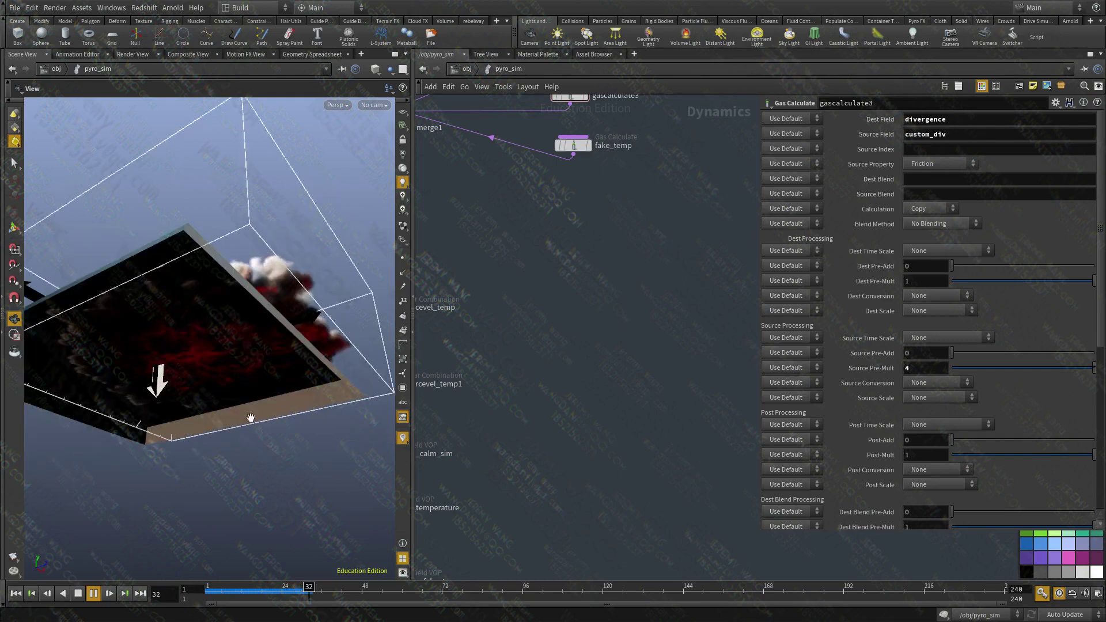
drag(249, 363, 209, 355)
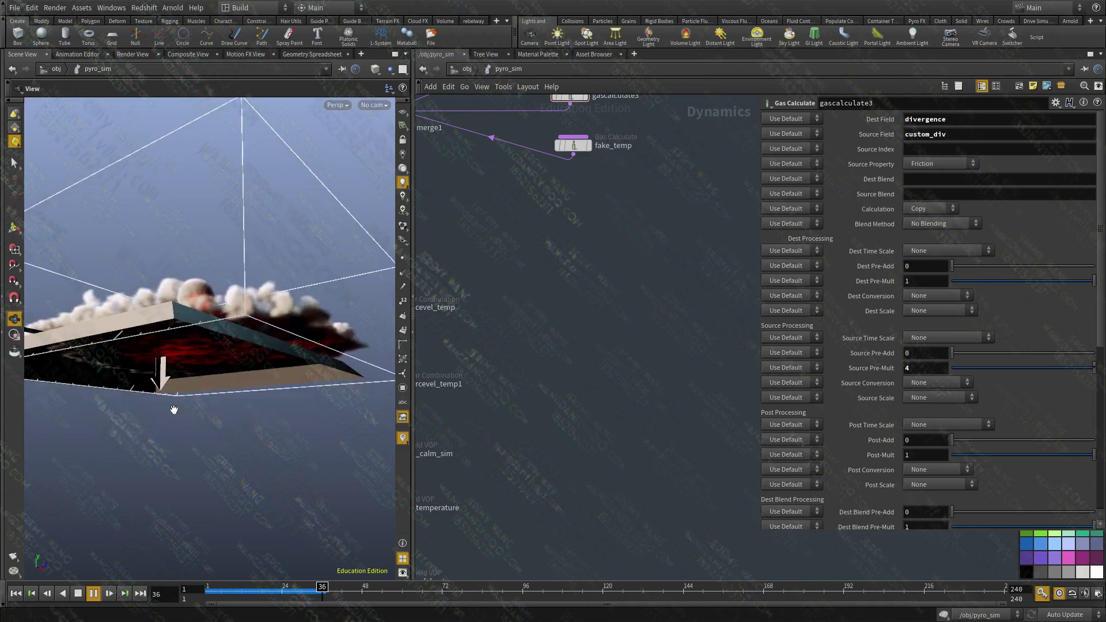
drag(203, 322, 204, 355)
key(Escape)
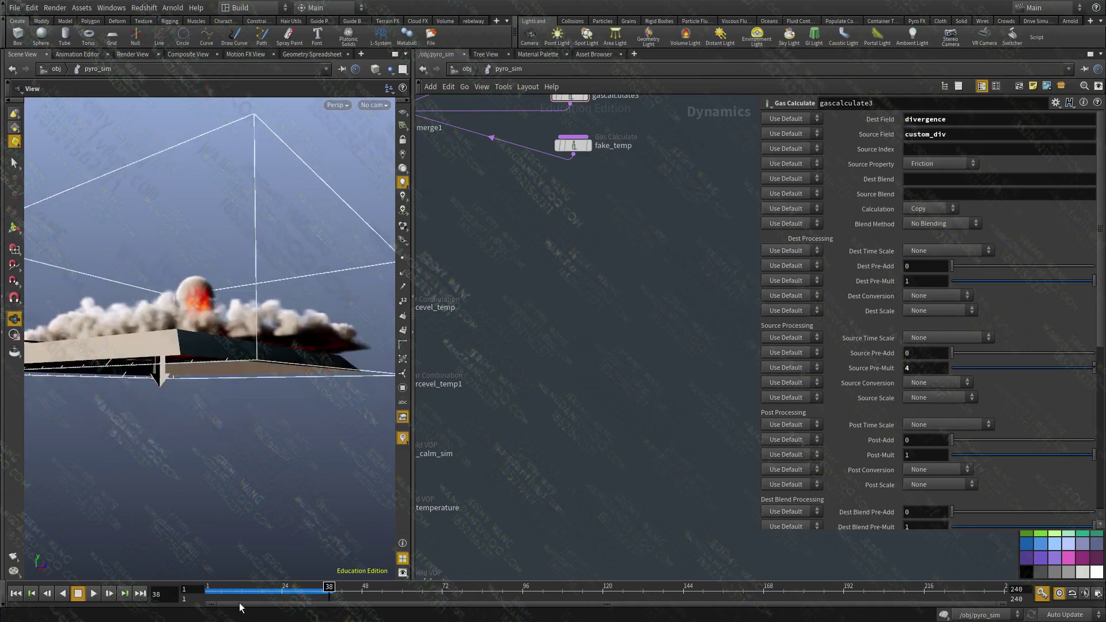
click(209, 592)
Step: Re-enable the gasdissipate2 node and set its Evaporation Rate to .4
scroll(558, 345, down, 4)
mouse_move(558, 346)
middle_down()
mouse_move(665, 476)
mouse_move(708, 419)
mouse_move(601, 262)
middle_up()
scroll(666, 476, down, 4)
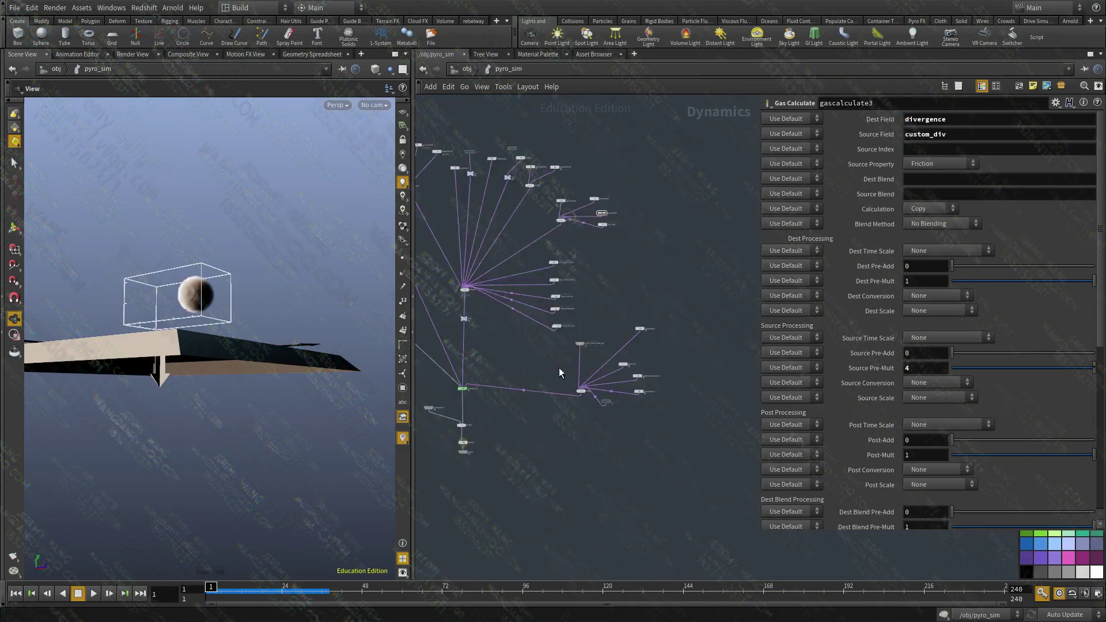
scroll(582, 382, up, 5)
drag(699, 477, 614, 418)
key(b)
drag(670, 454, 590, 392)
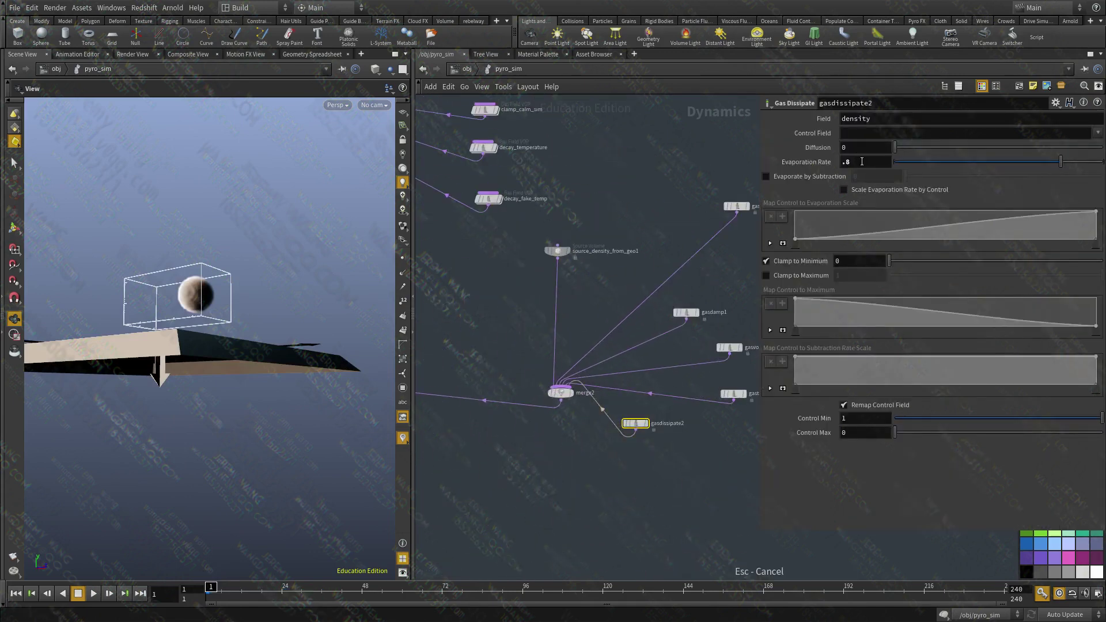
text(.34)
key(Return)
Step: Set the Division Size of the pyro smoke object to 0.04*2
scroll(612, 485, down, 3)
middle_drag(568, 484, 849, 480)
scroll(551, 155, up, 2)
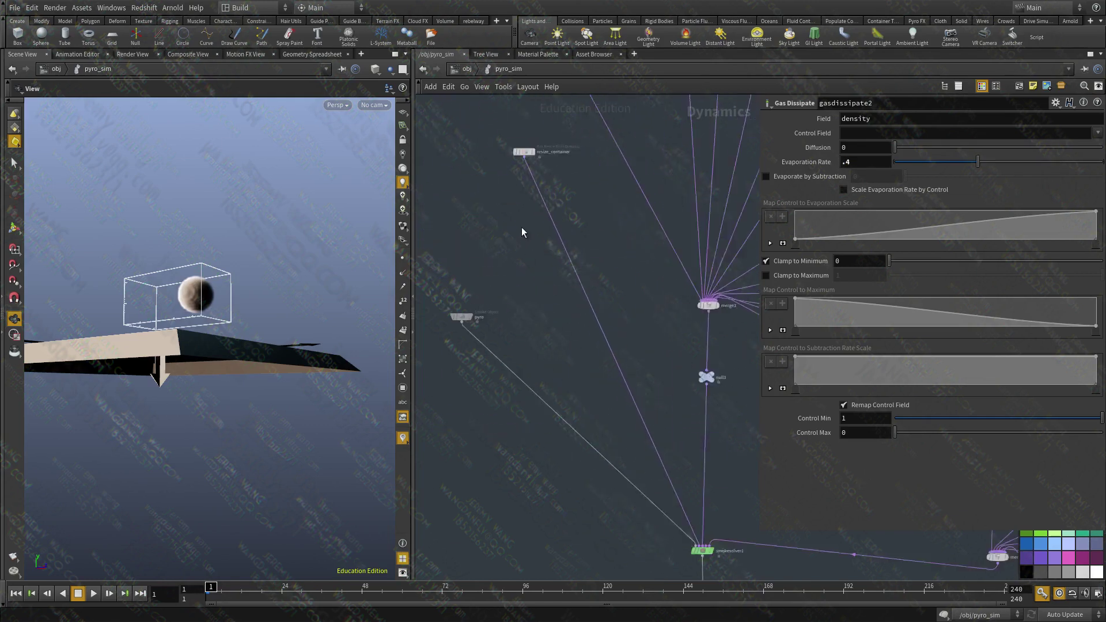
scroll(521, 228, up, 2)
drag(467, 285, 416, 413)
scroll(569, 461, down, 2)
middle_drag(569, 460, 566, 309)
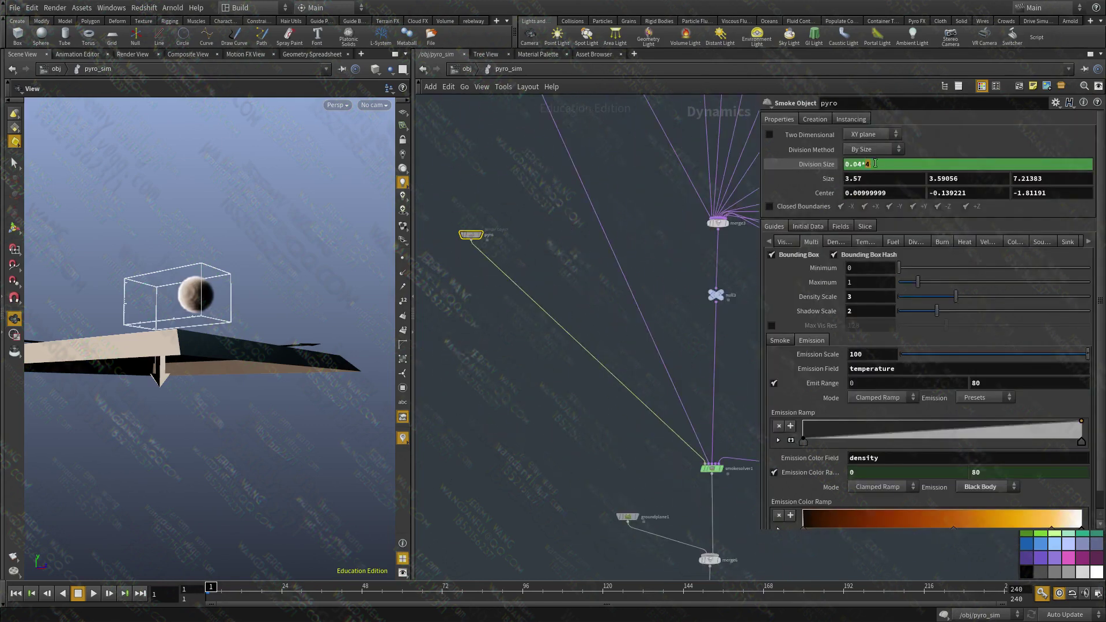
scroll(554, 312, down, 2)
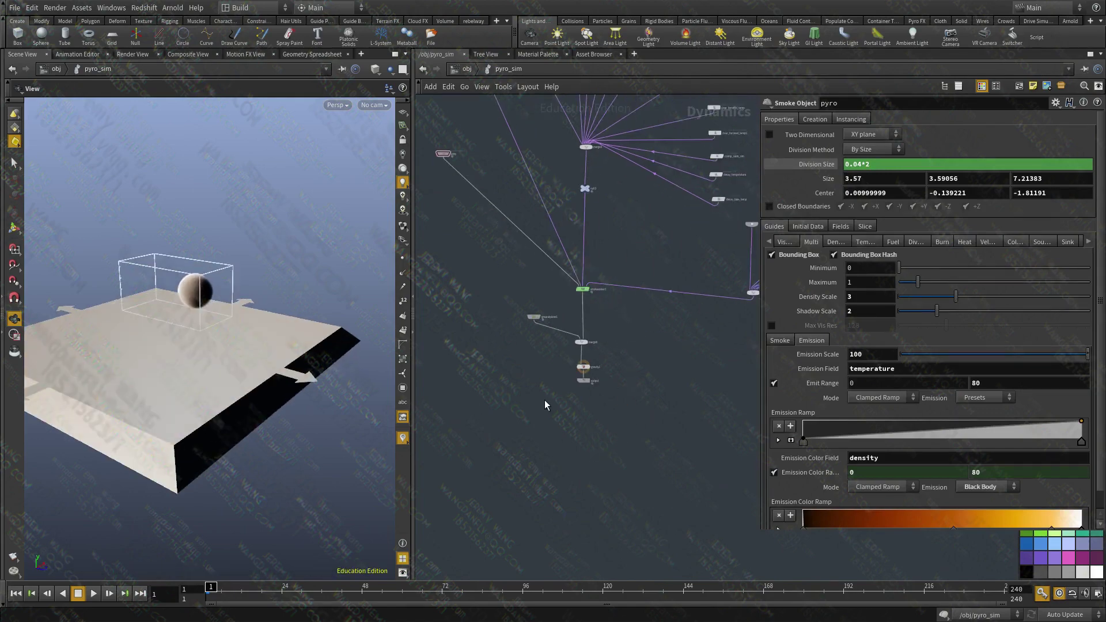
Step: Open the pyro_import object's network and select the volumevisualization1 node
key(u)
double_click(530, 423)
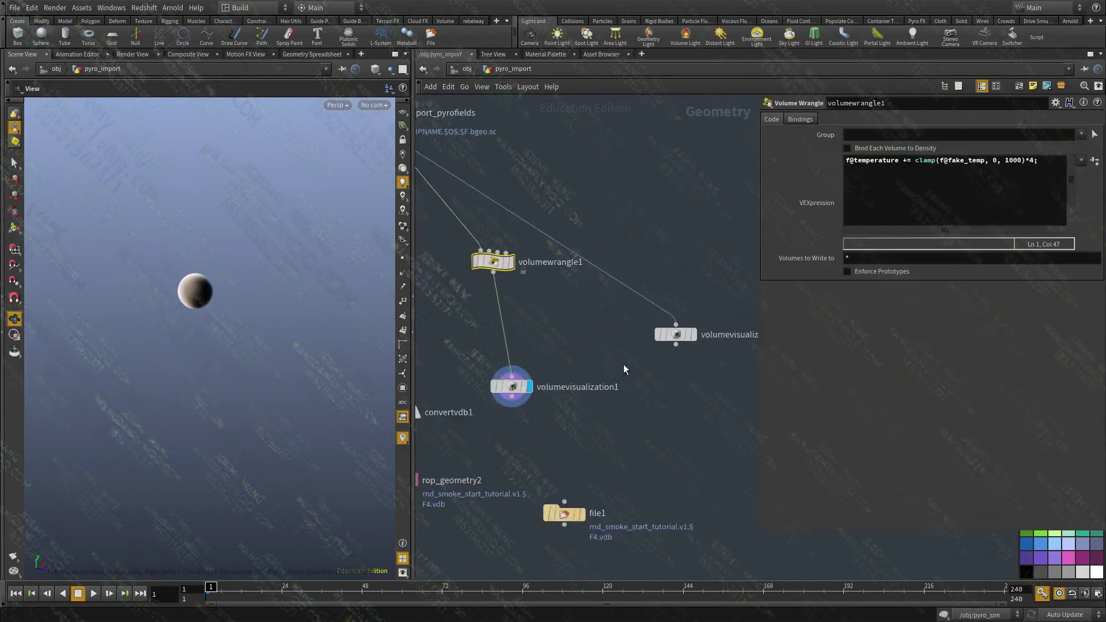
middle_drag(546, 297, 563, 283)
drag(585, 338, 528, 383)
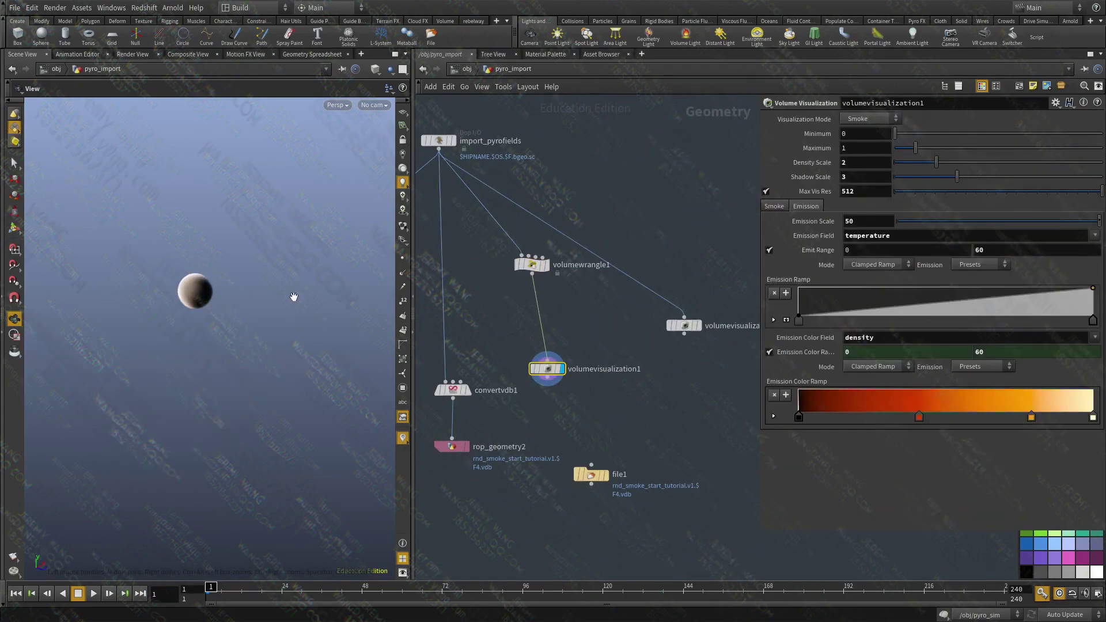
Step: Play the first few frames to check the smoke's emission, stop playback, and open the Render Flipbook settings
click(91, 596)
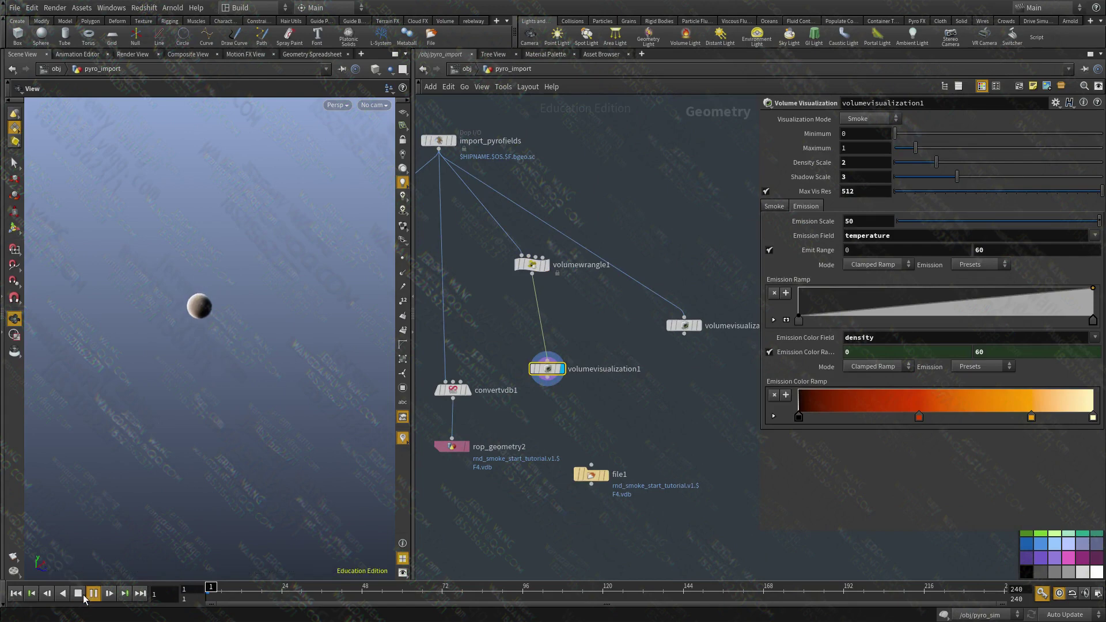
click(79, 593)
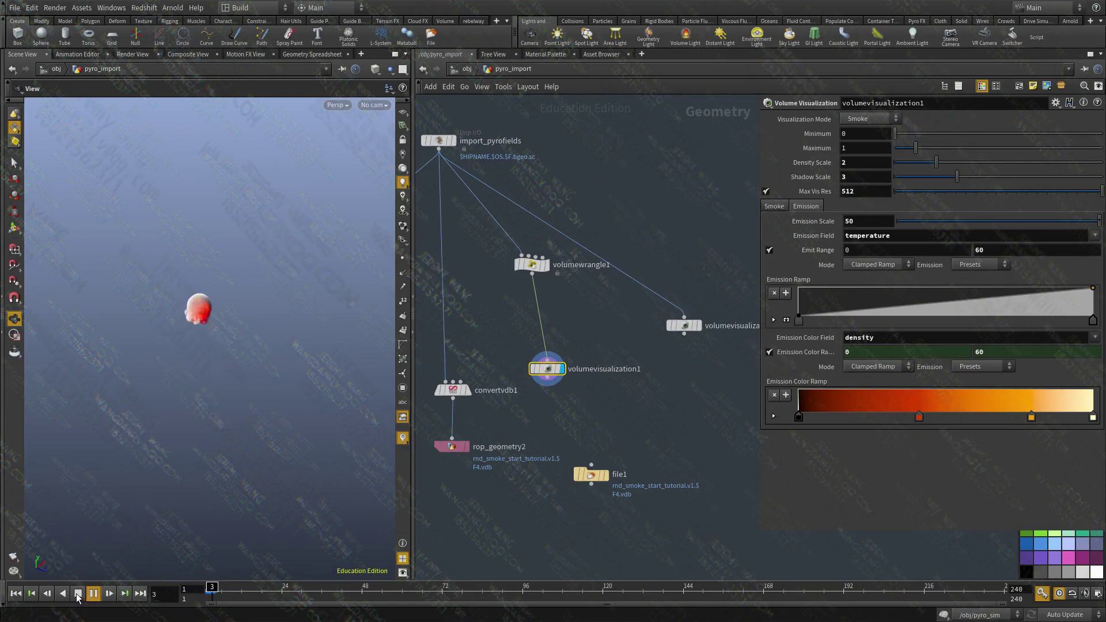
click(13, 556)
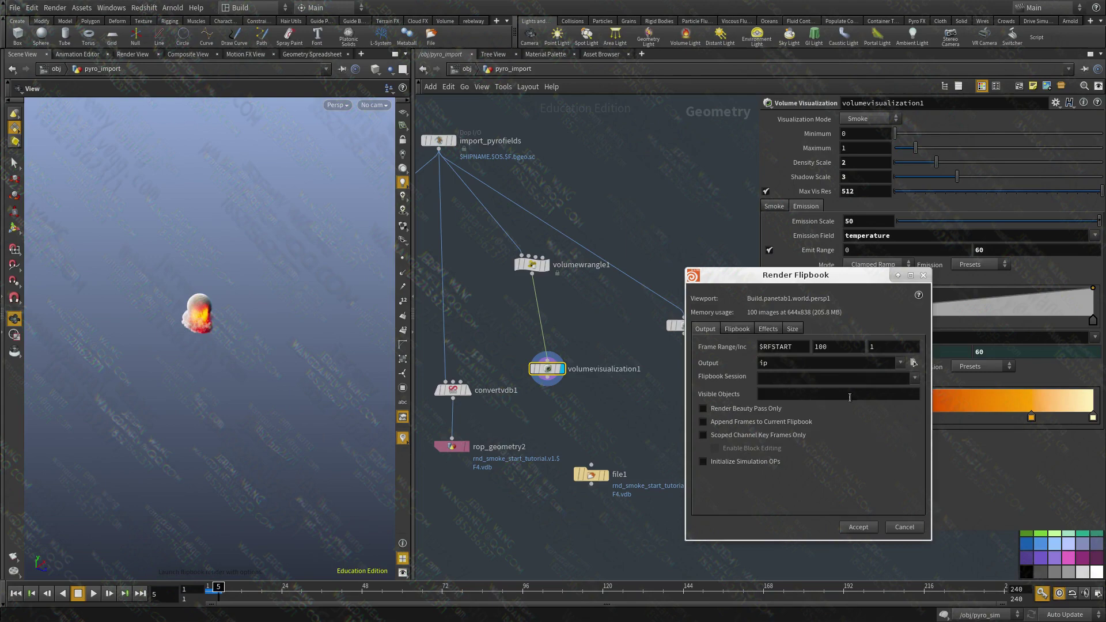